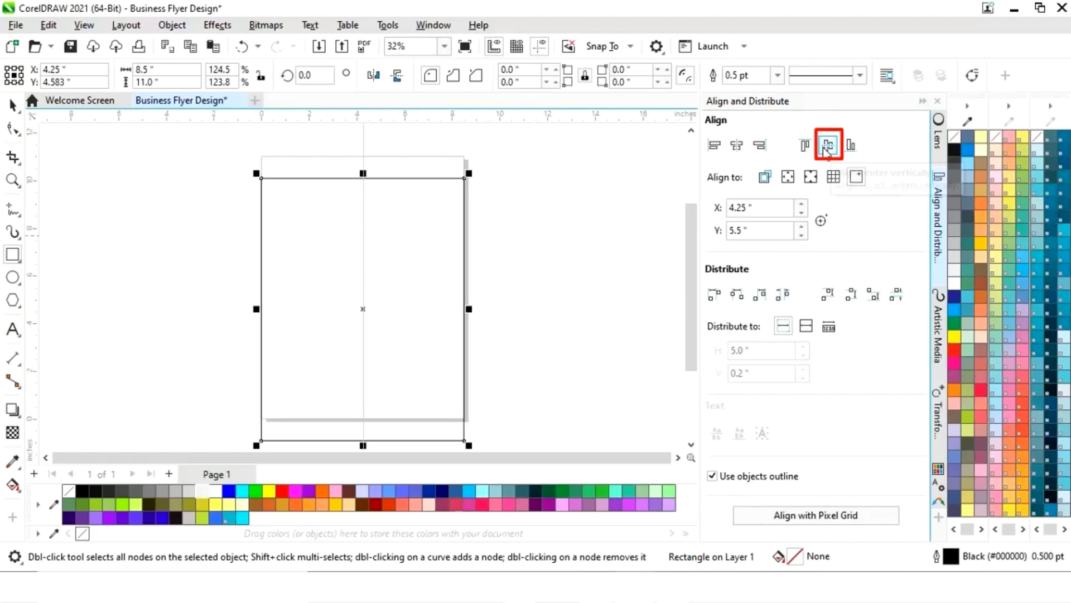
Center the page-sized rectangle vertically on the page.
click(826, 146)
click(921, 103)
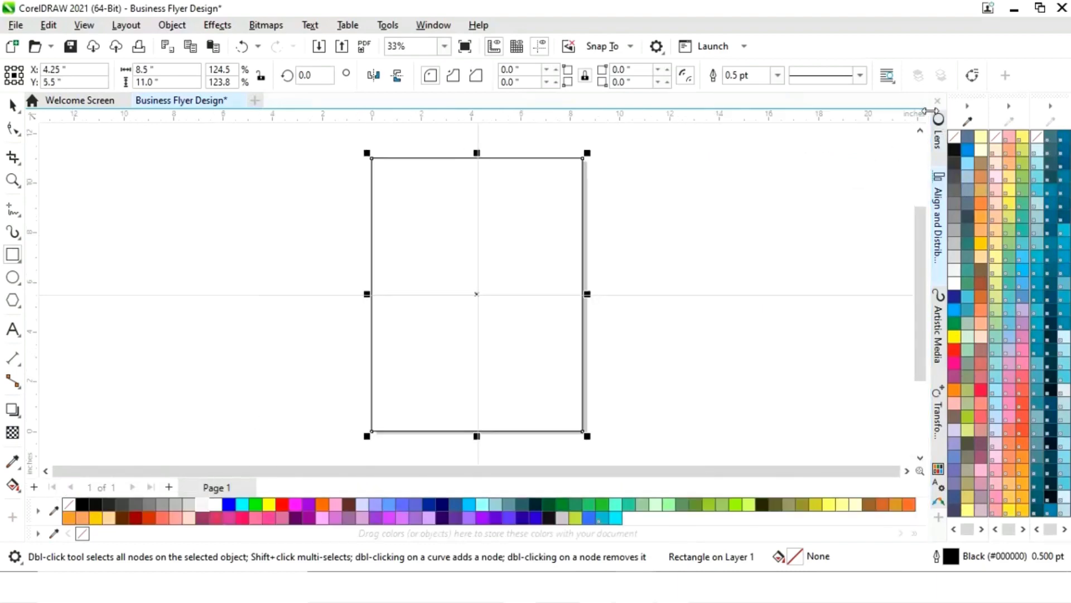
Create a shortened copy of the page rectangle, about 6.72 in high from the page's lower edge, and fill it black.
click(13, 106)
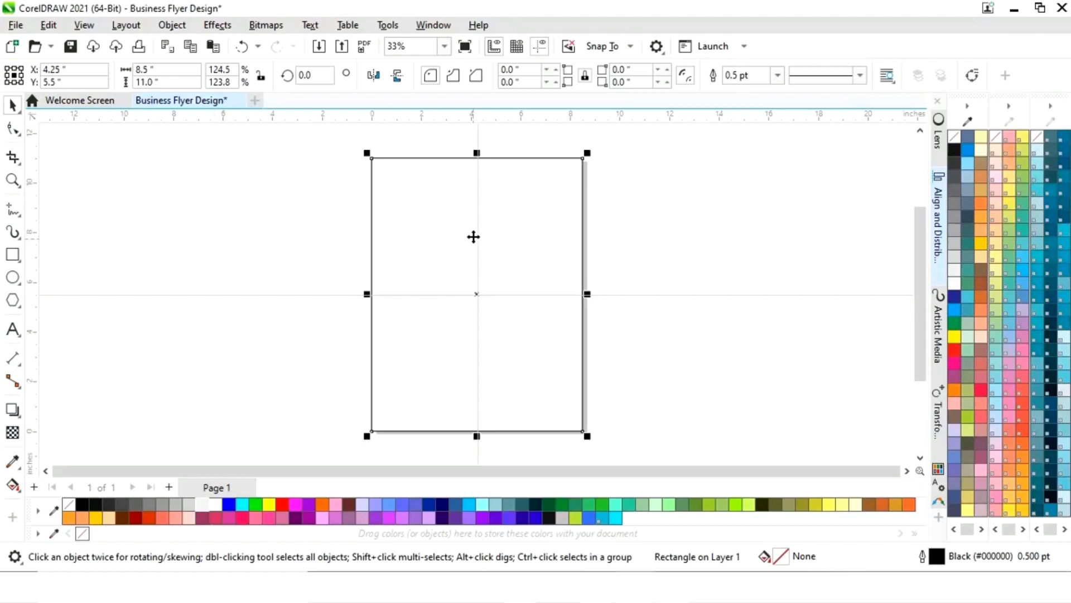
drag(477, 154, 472, 259)
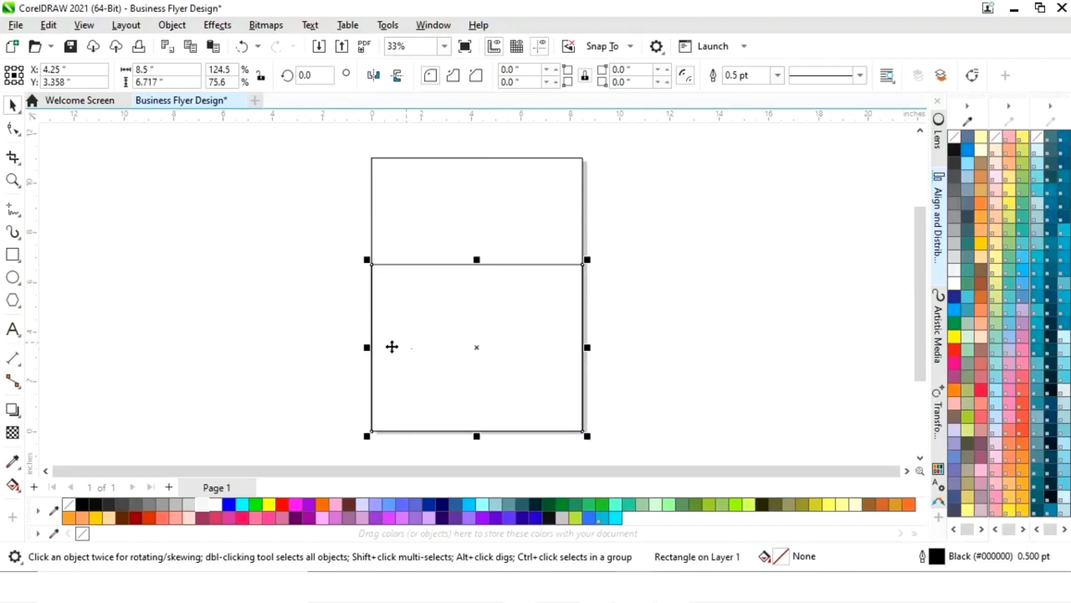
click(82, 505)
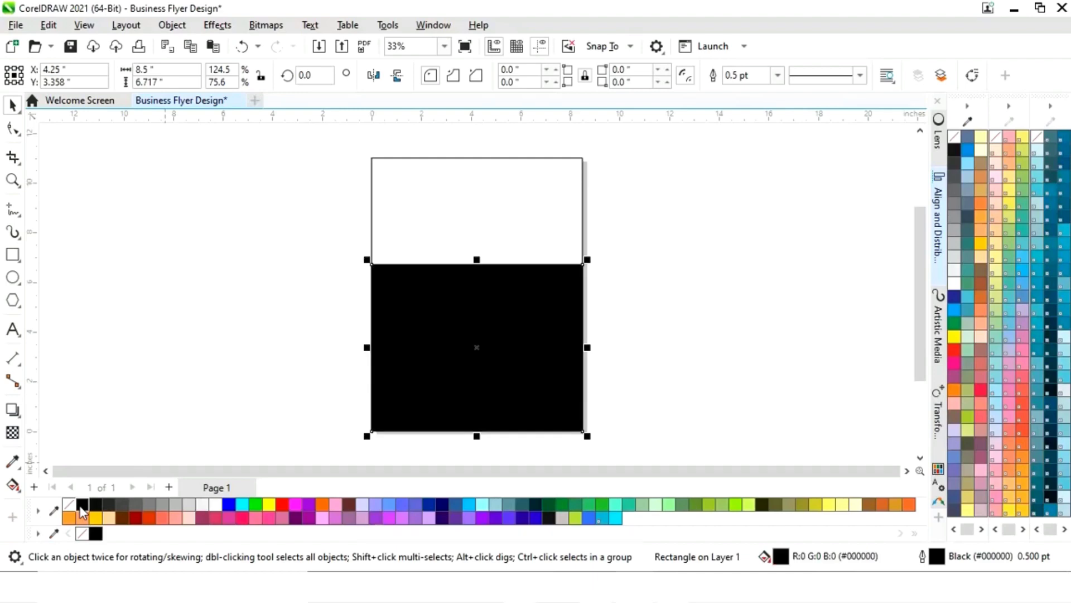
click(189, 394)
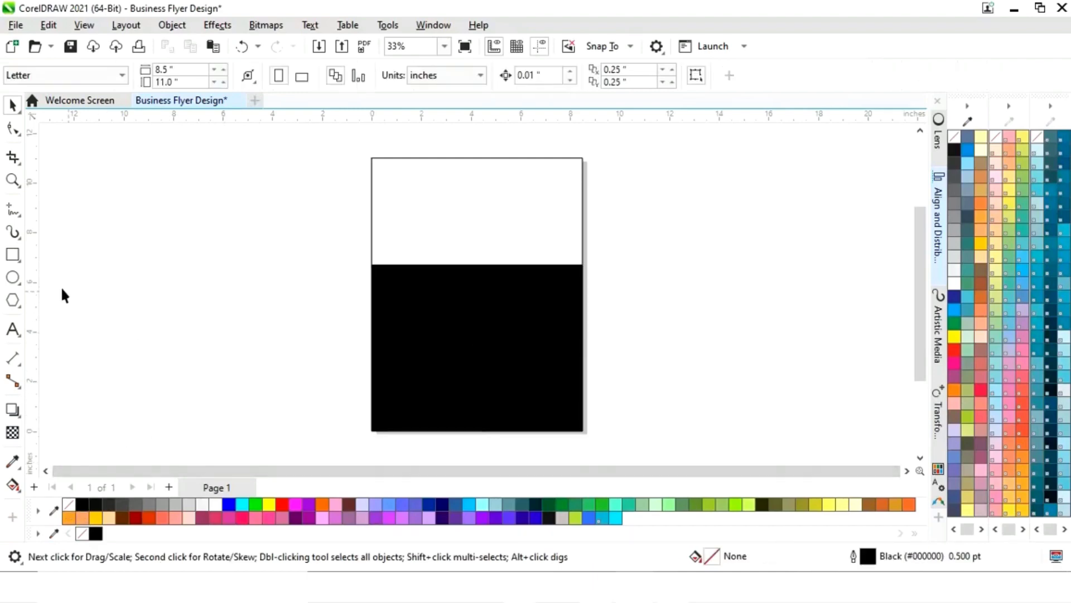
Draw a rectangle beside the page and skew it into an upward-slanting band about 5.94 in wide and 3.72 in high overall.
click(11, 256)
drag(136, 273, 295, 266)
key(space)
click(289, 301)
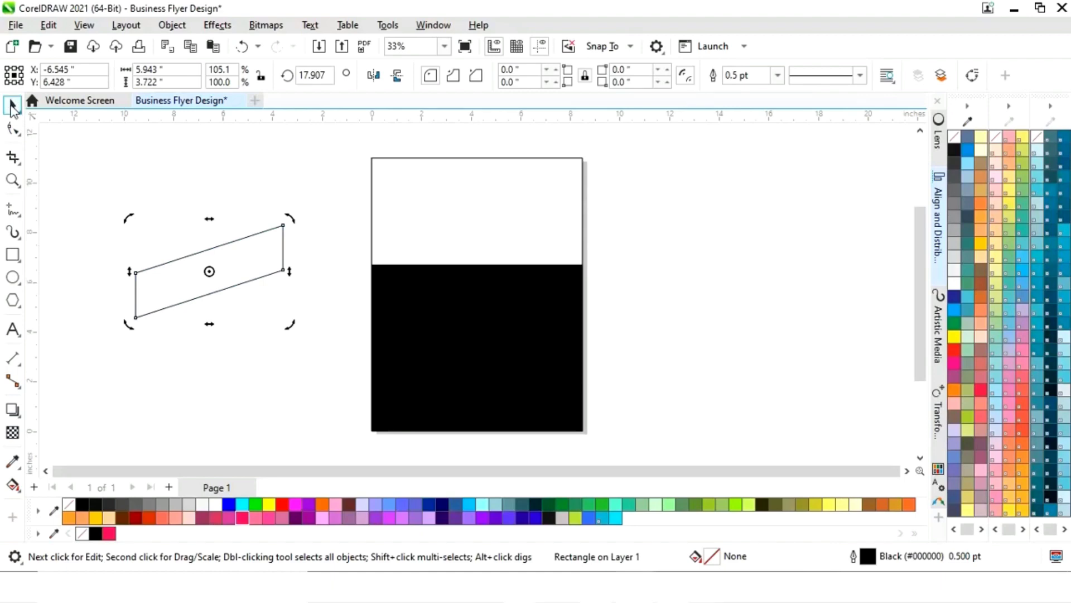
click(256, 385)
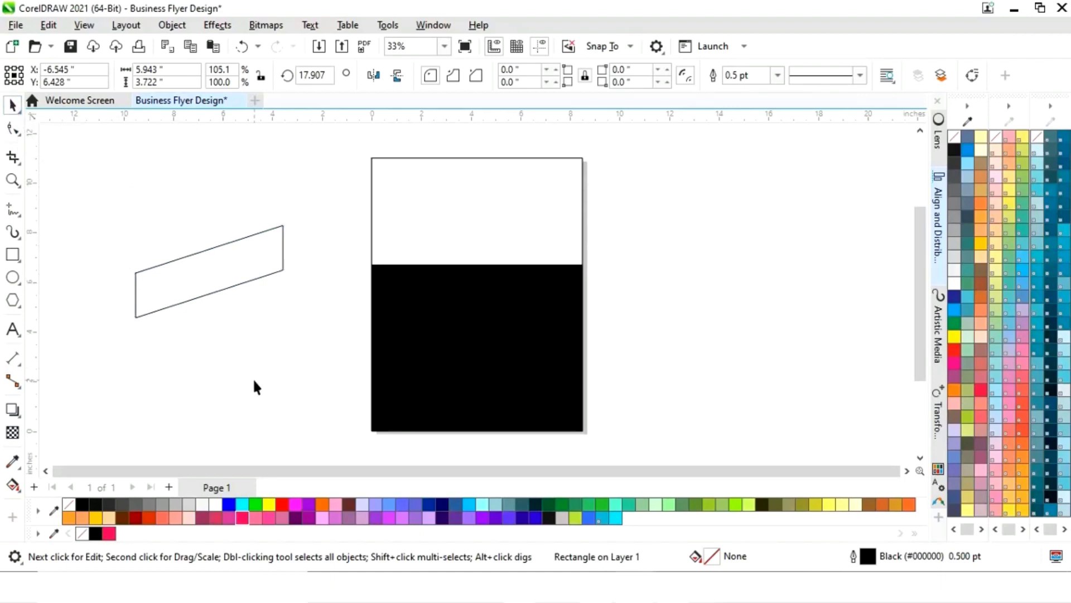
Apply a linear black-to-white fountain fill along the length of the slanted band.
click(243, 273)
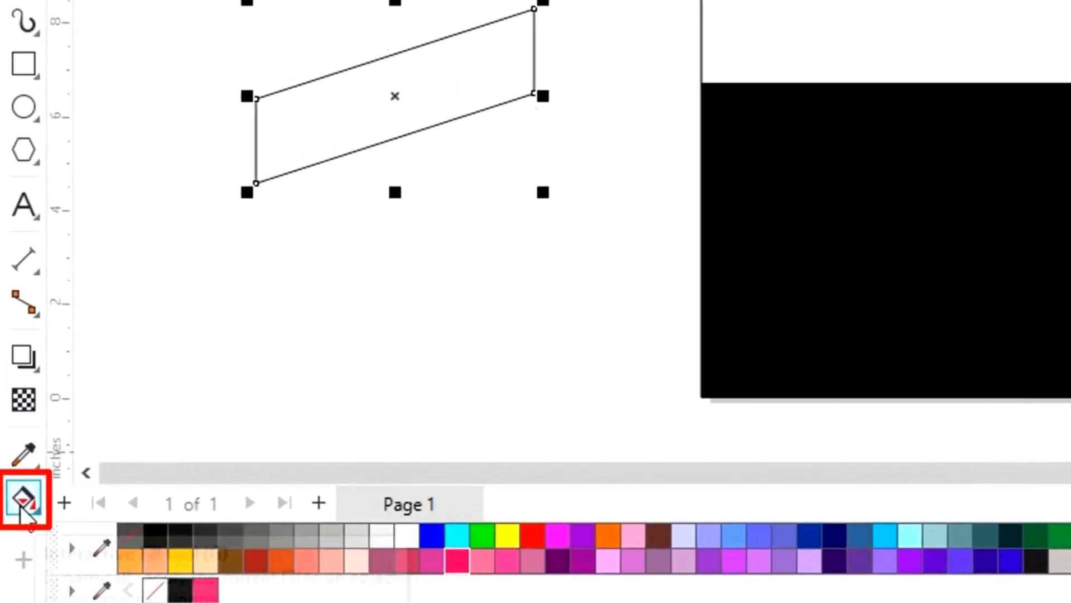
click(22, 509)
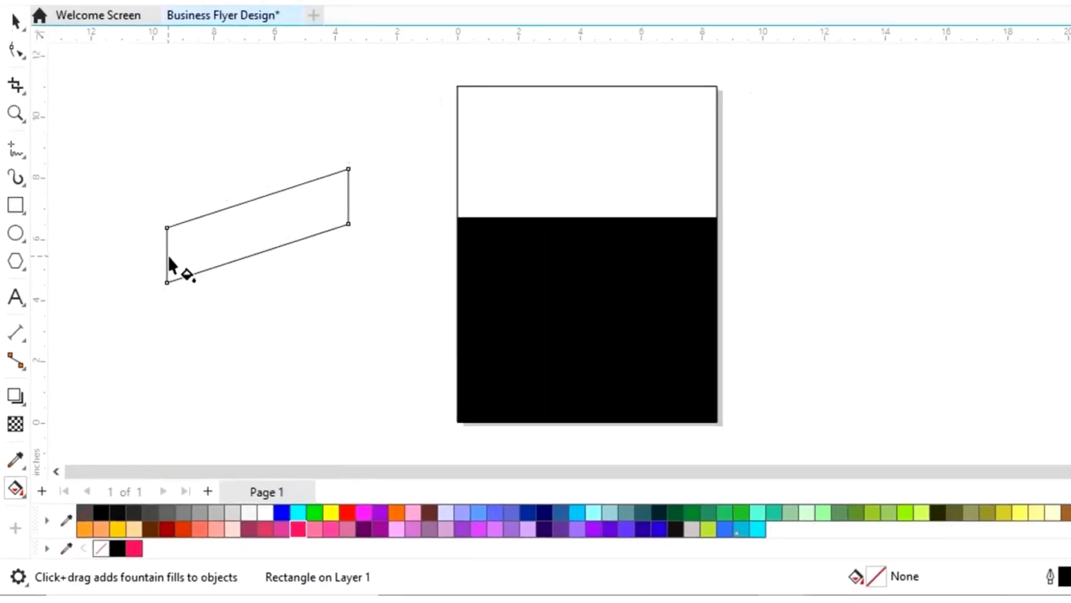
drag(135, 296, 292, 251)
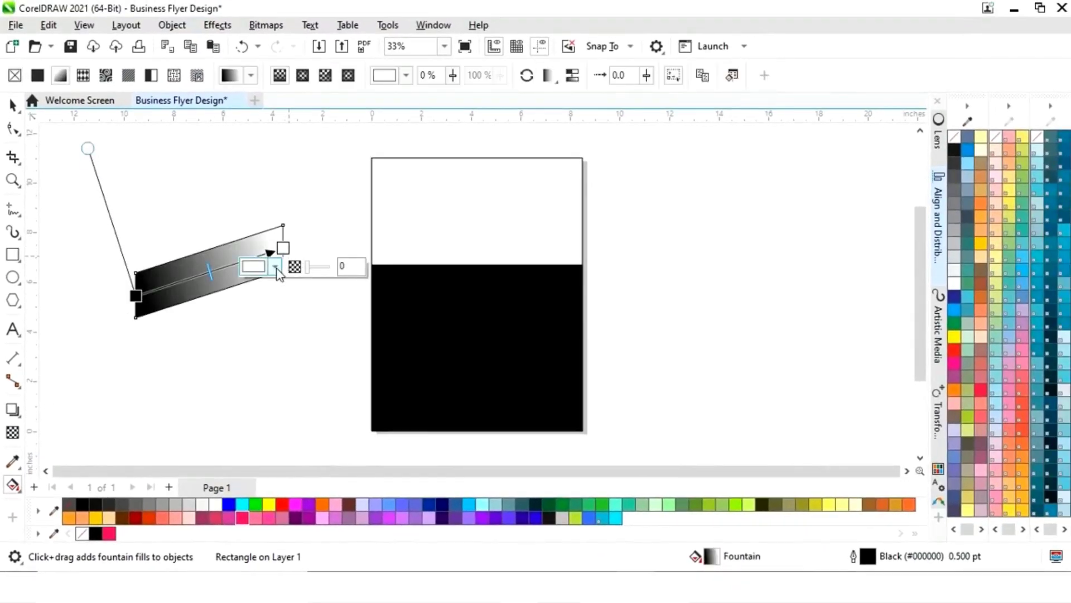
Change the gradient's white end color to the palette pink #FF0066 and remove the band's outline.
click(276, 267)
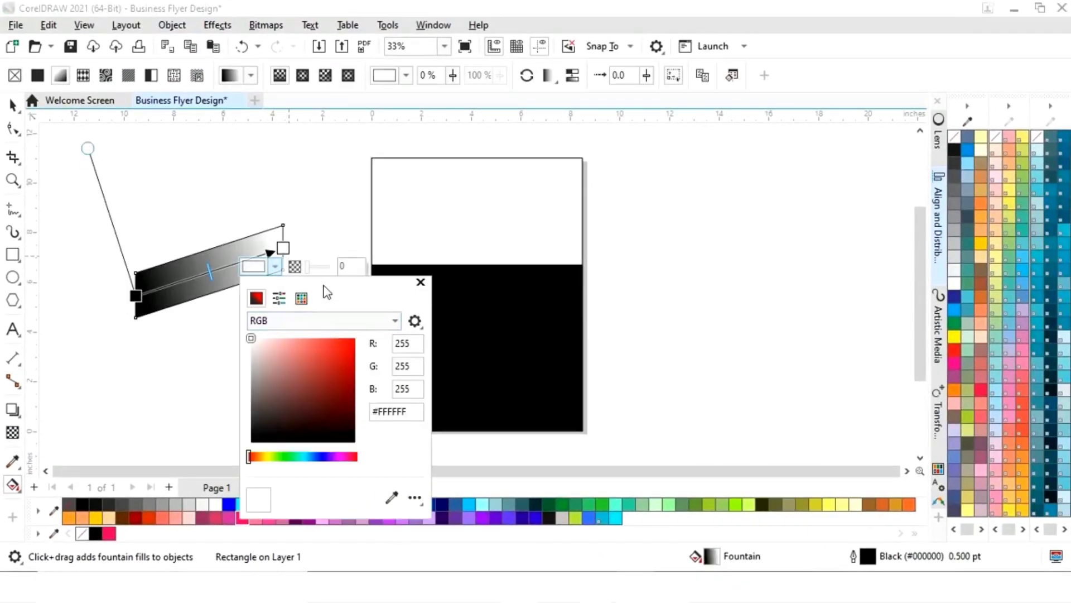
drag(325, 292, 454, 247)
click(523, 454)
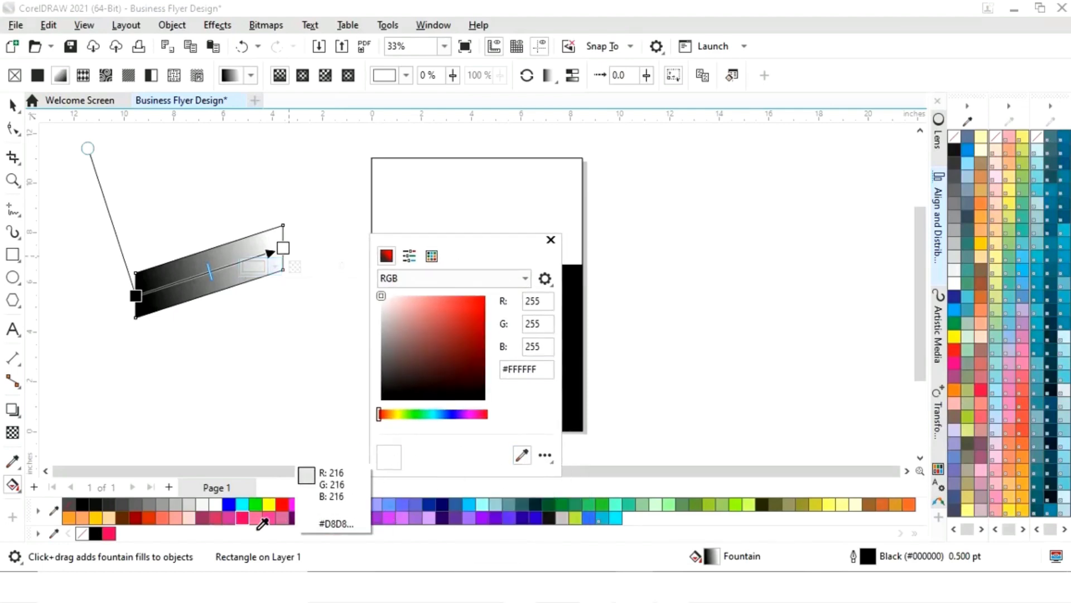
click(244, 512)
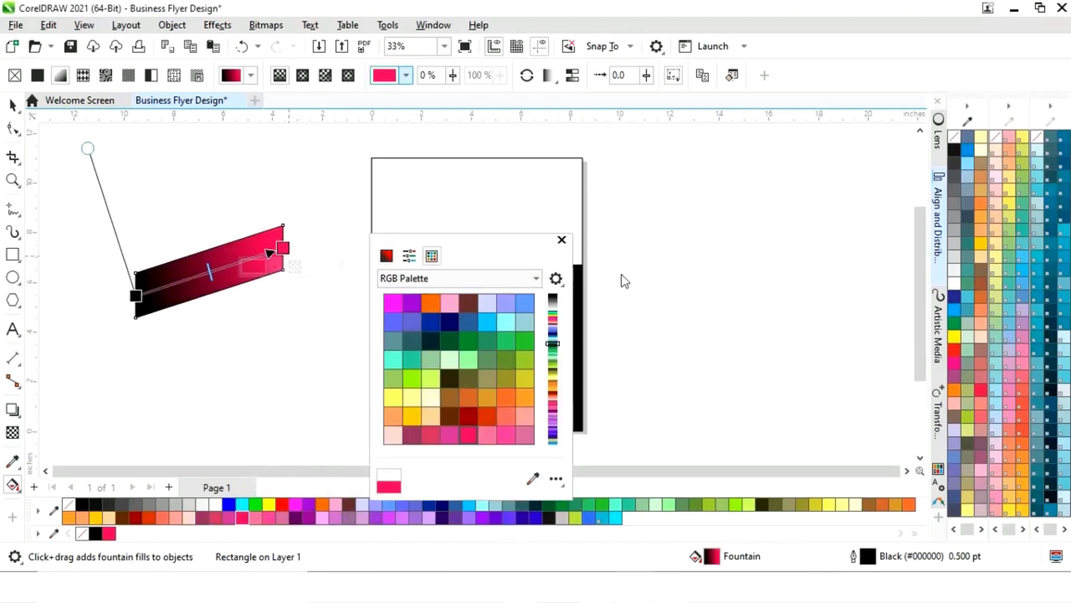
click(562, 239)
right_click(68, 504)
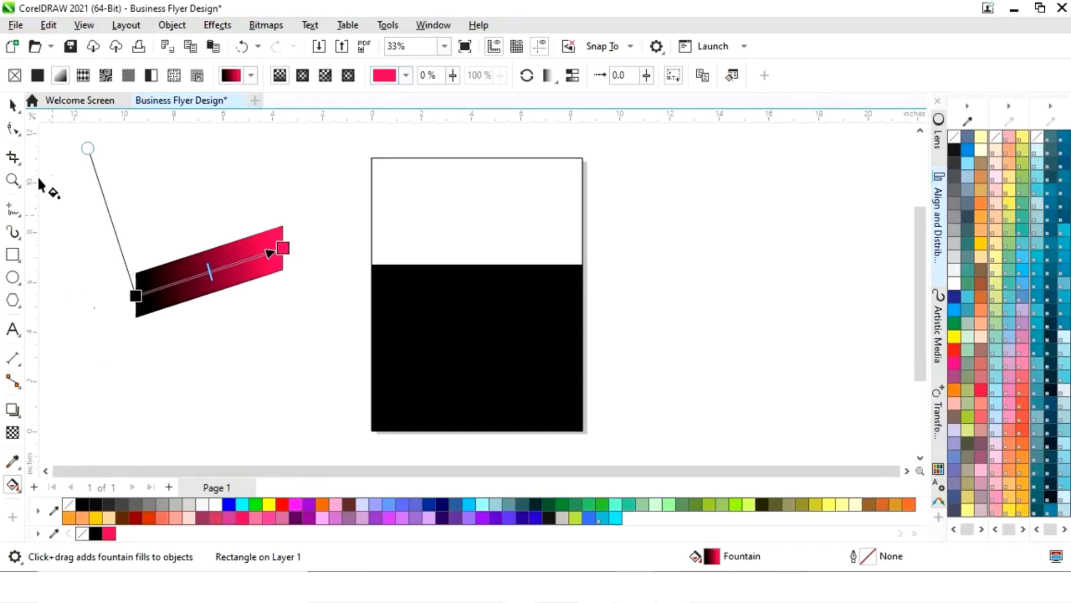
Duplicate the gradient band just below the original and mirror the copy vertically to form a folded ribbon.
click(12, 105)
drag(217, 278, 210, 319)
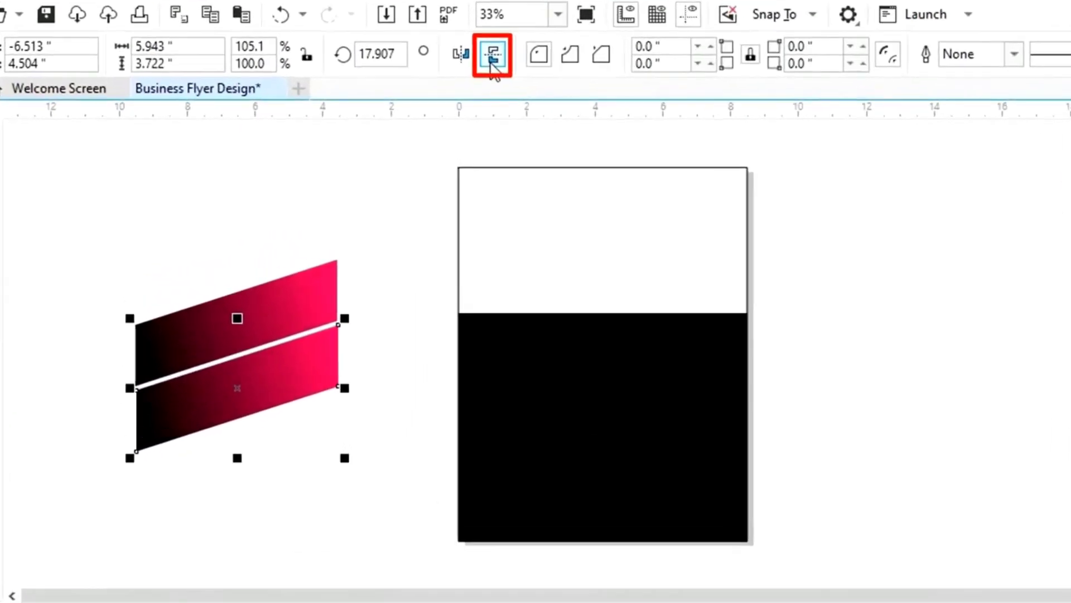
click(398, 76)
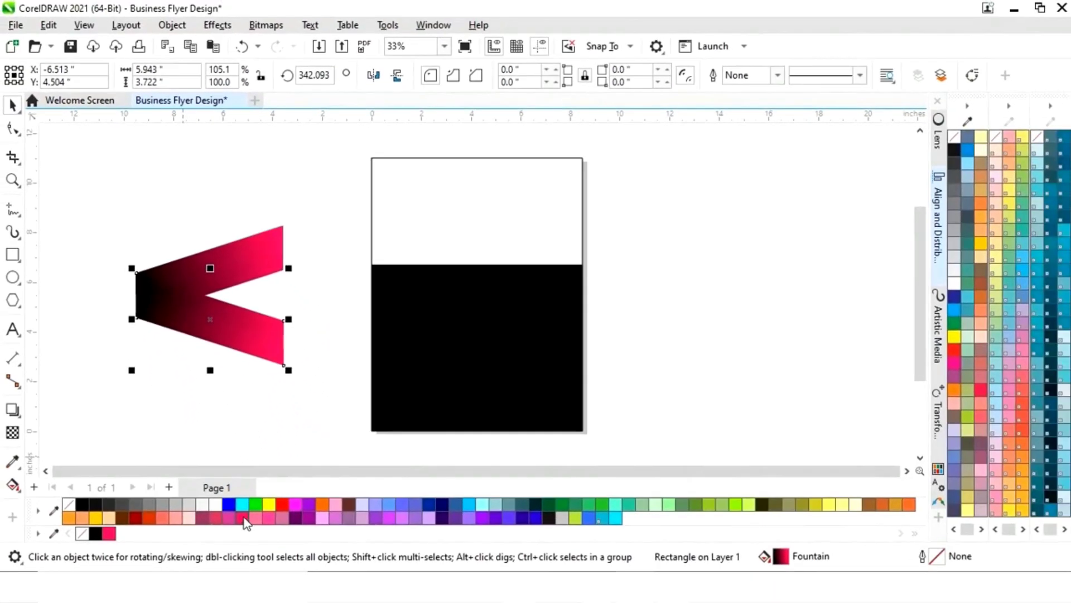
Fill the mirrored lower band with solid pink #FF0066.
click(243, 518)
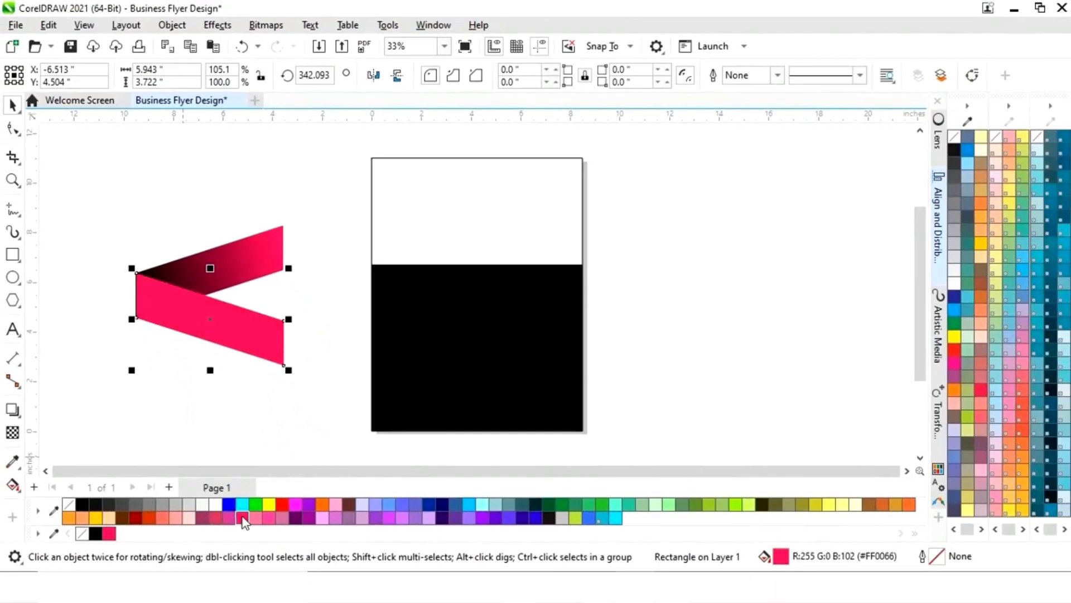
click(186, 395)
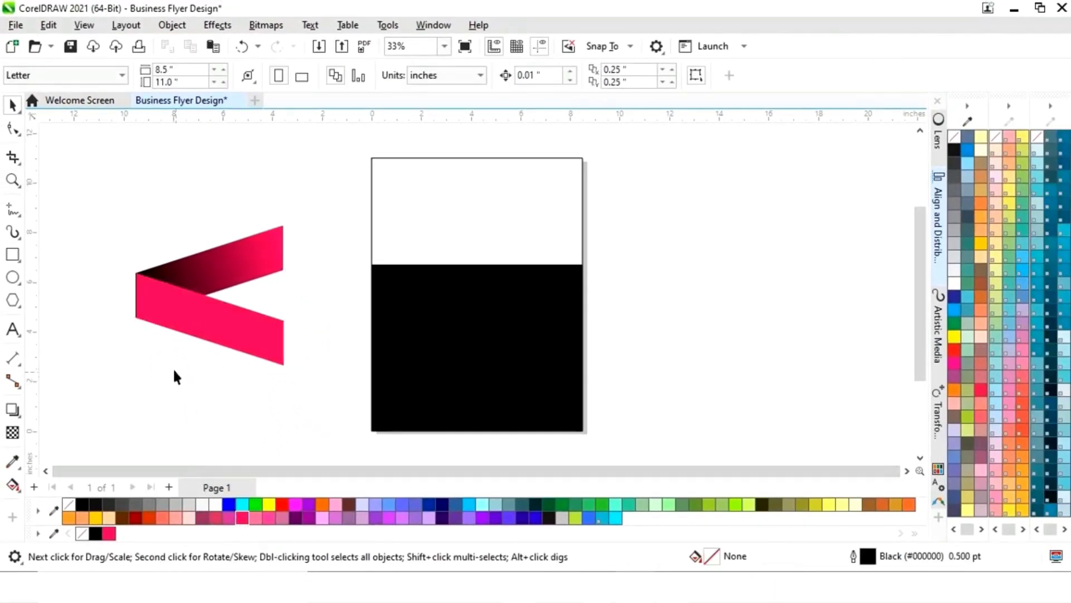
click(182, 329)
click(169, 408)
Shift the pink band slightly so its corner and side edges line up exactly with the gradient band.
key(z)
drag(115, 240, 225, 360)
key(space)
click(447, 317)
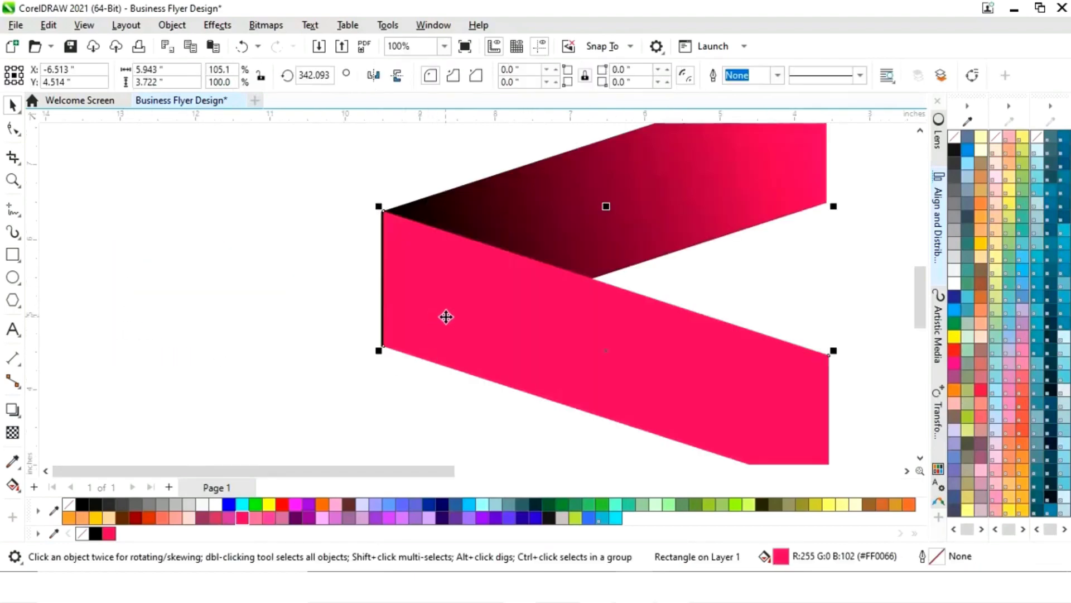
drag(447, 317, 442, 321)
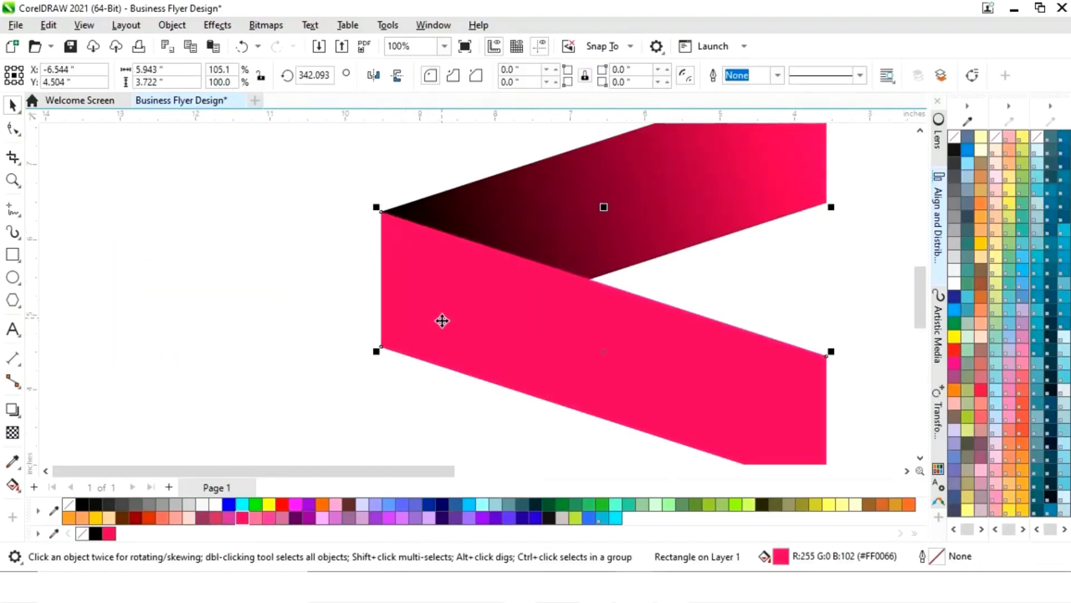
click(393, 417)
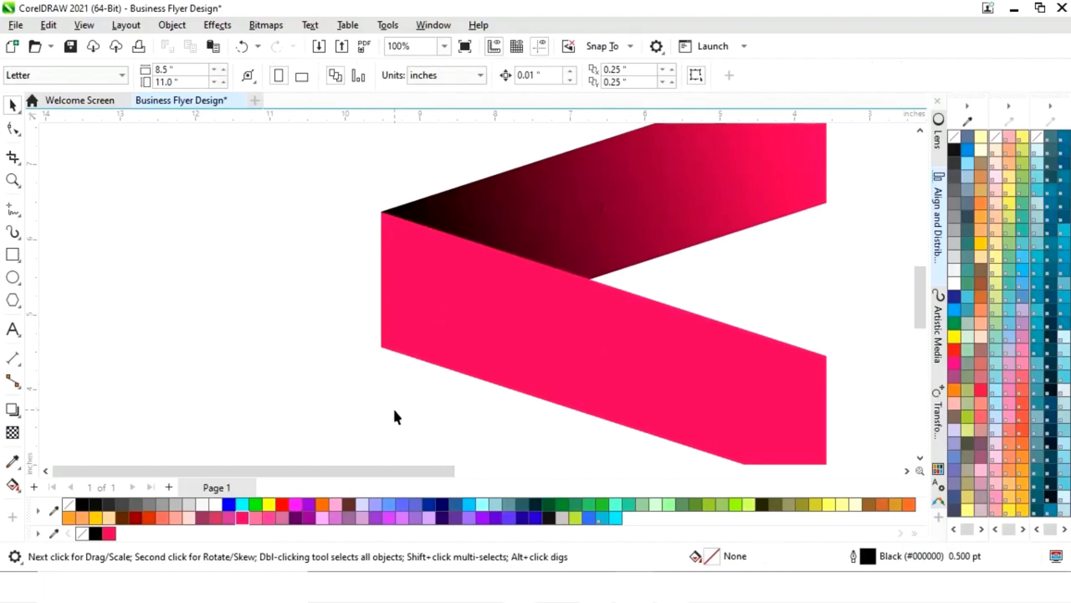
key(F5)
key(F4)
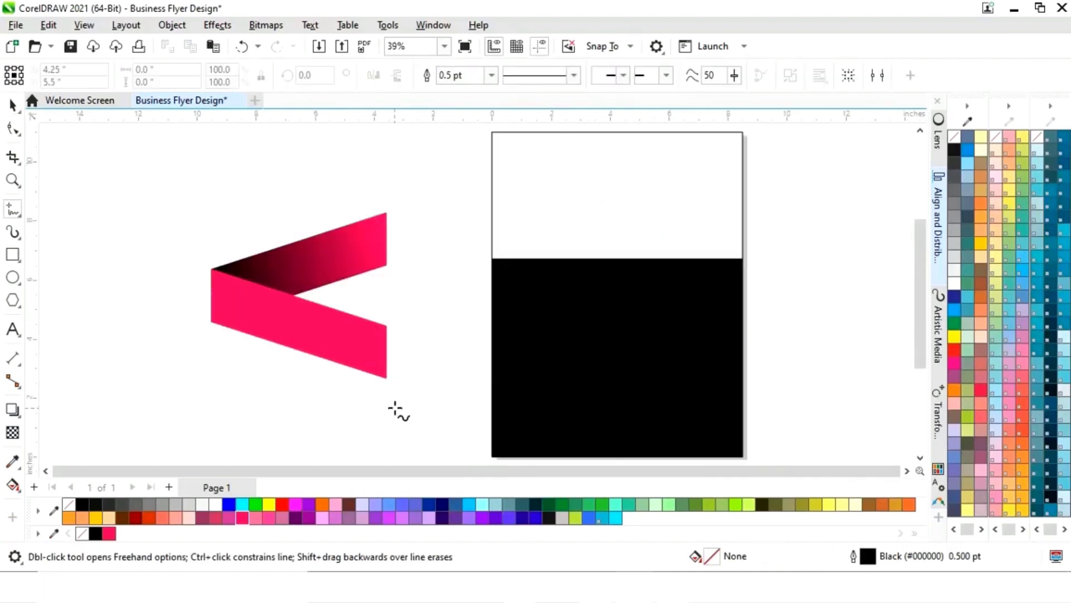
Group the two bands and scale the ribbon group down to about 4.53 × 4.31 in.
click(13, 105)
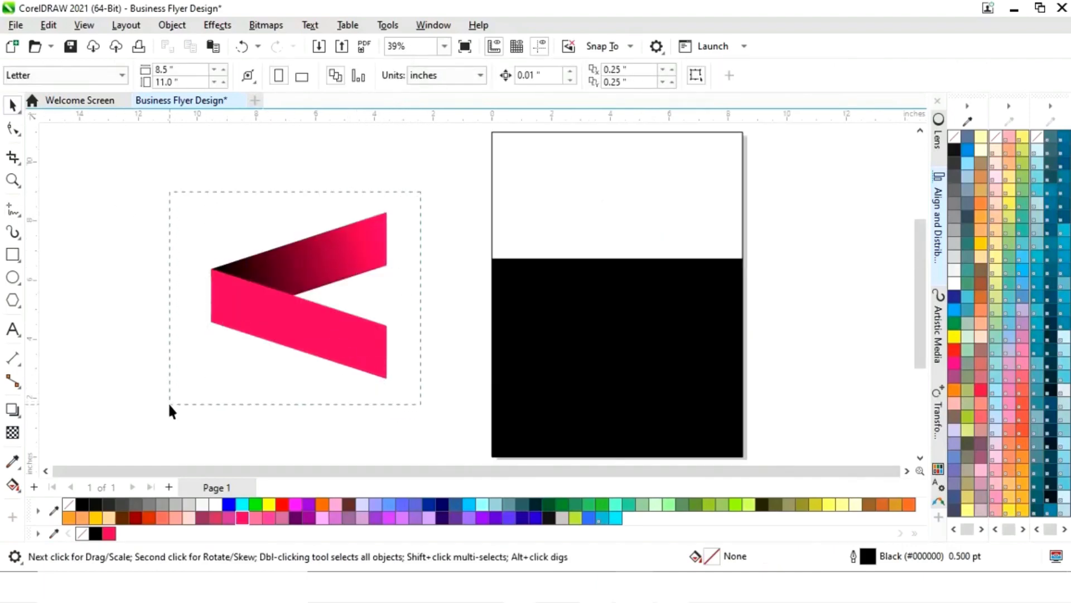
drag(169, 405, 169, 405)
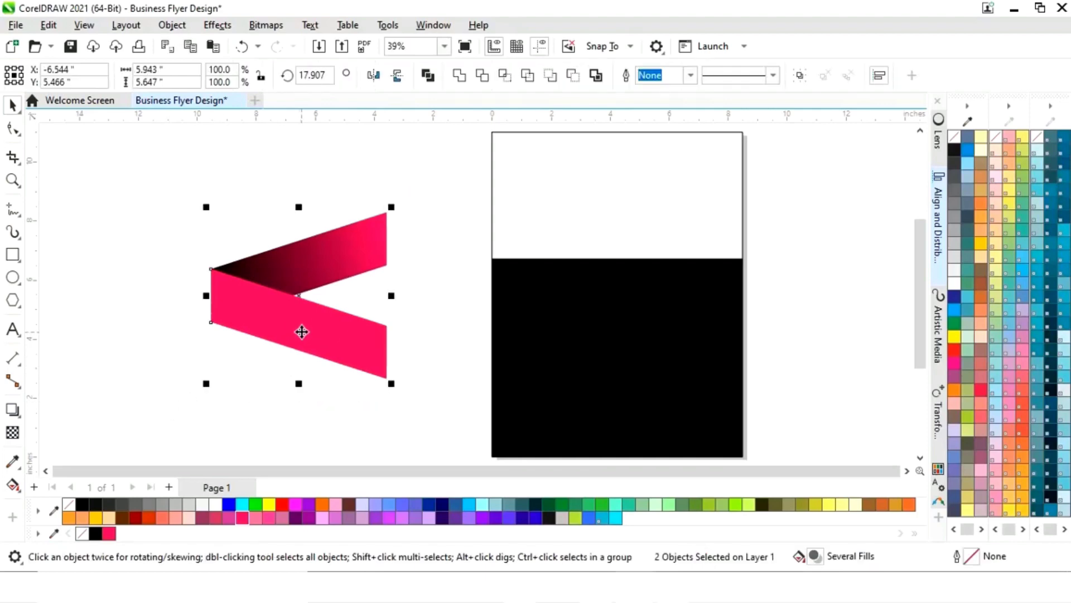
right_click(297, 306)
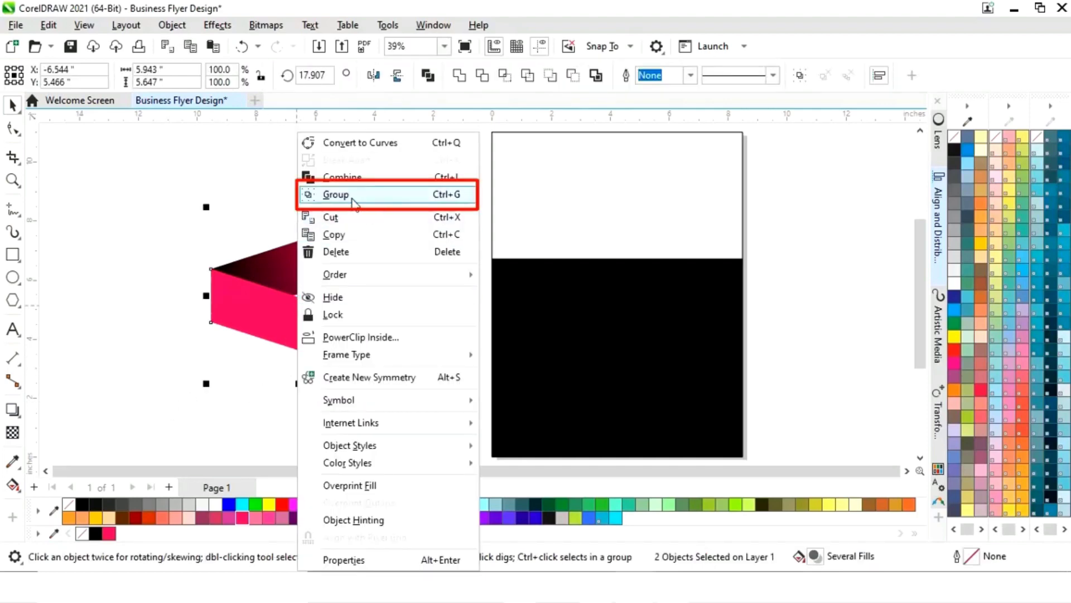
click(336, 194)
drag(391, 207, 370, 226)
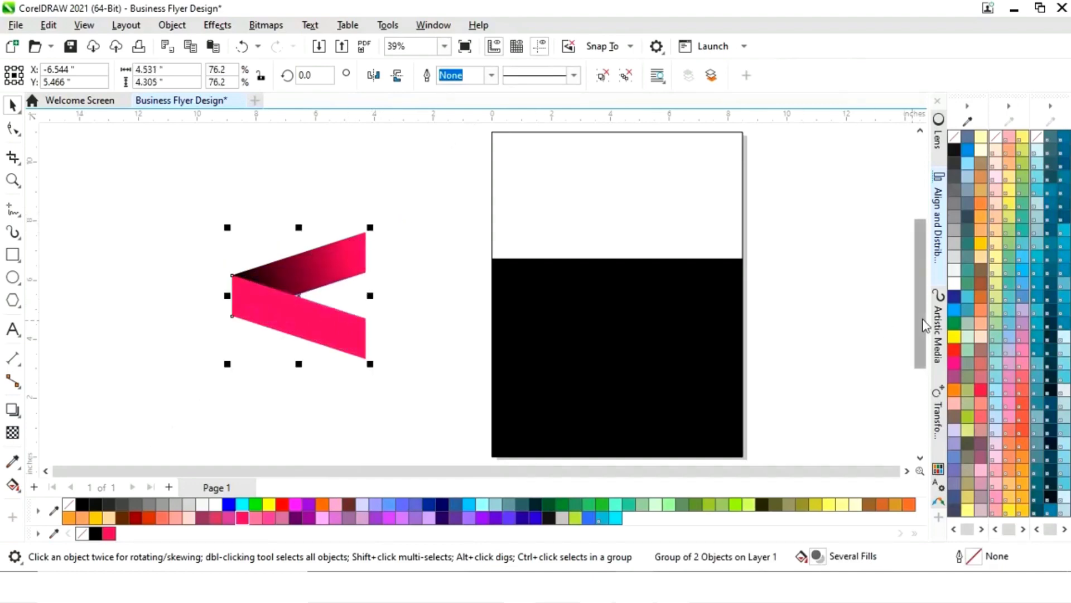
Move the ribbon group onto the page's right edge at the top of the black area and shrink it to about 4.11 in wide.
scroll(920, 323, down, 2)
drag(296, 257, 669, 253)
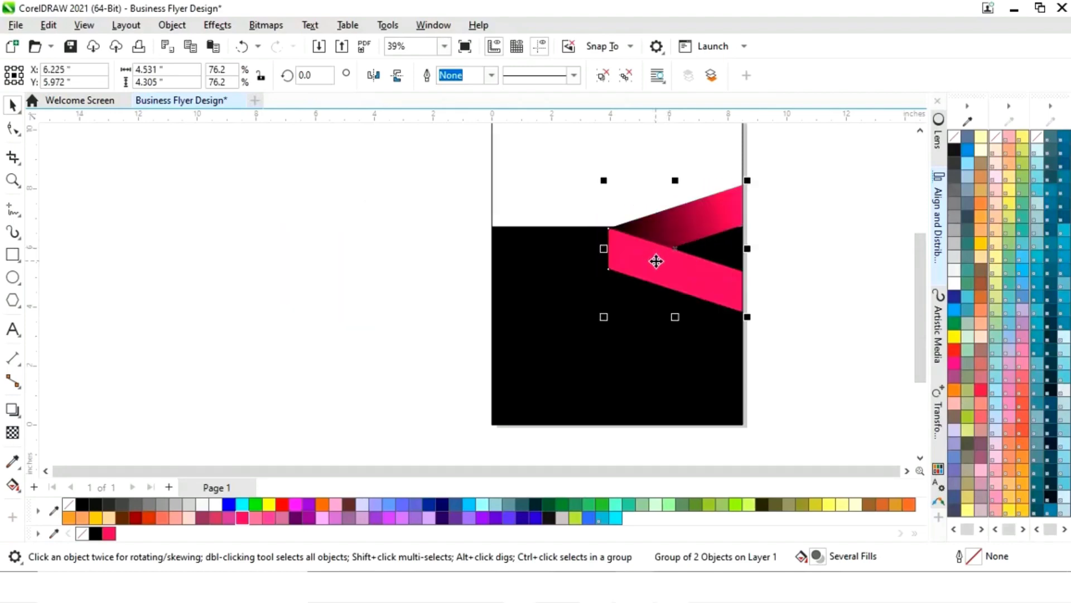
mouse_move(605, 179)
mouse_down()
mouse_move(628, 191)
mouse_move(613, 189)
mouse_move(626, 206)
mouse_move(616, 192)
mouse_up()
Align the ribbon group's right edge with the black rectangle, using the active object as the alignment reference.
shift+click(718, 388)
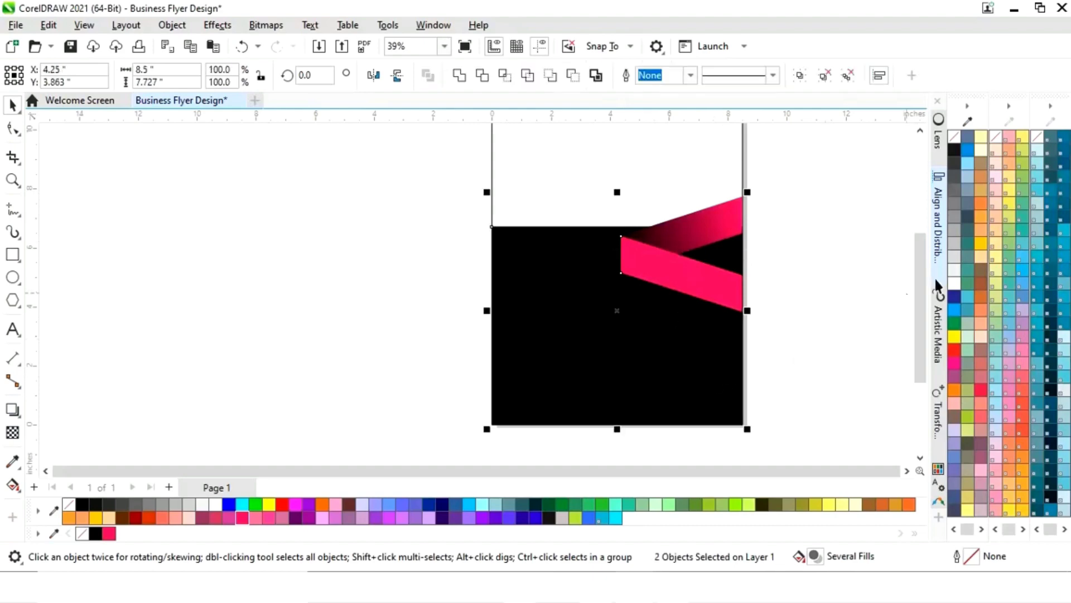
click(935, 210)
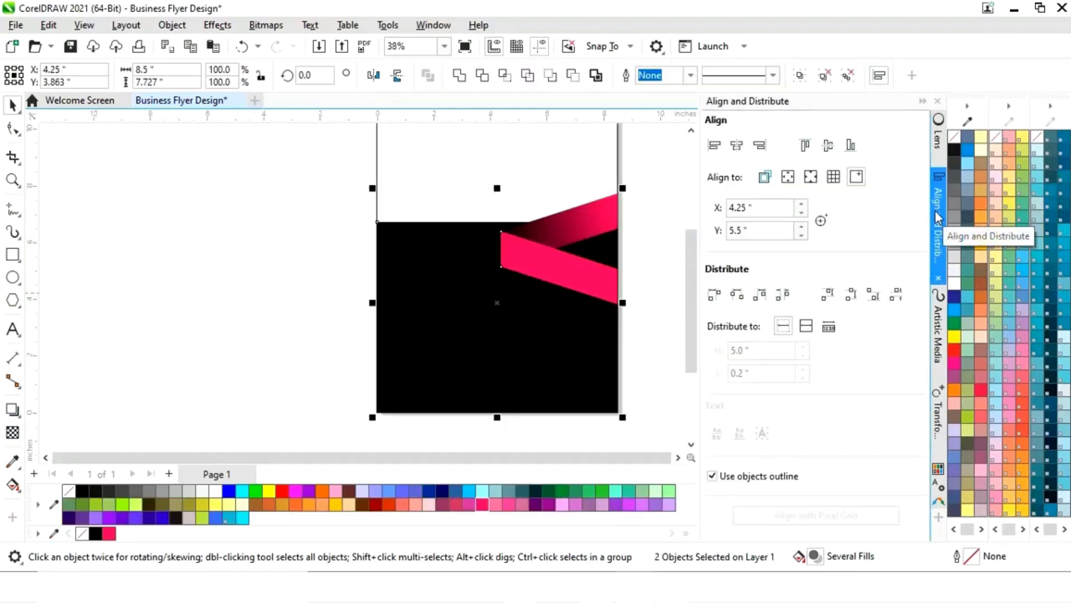
click(767, 183)
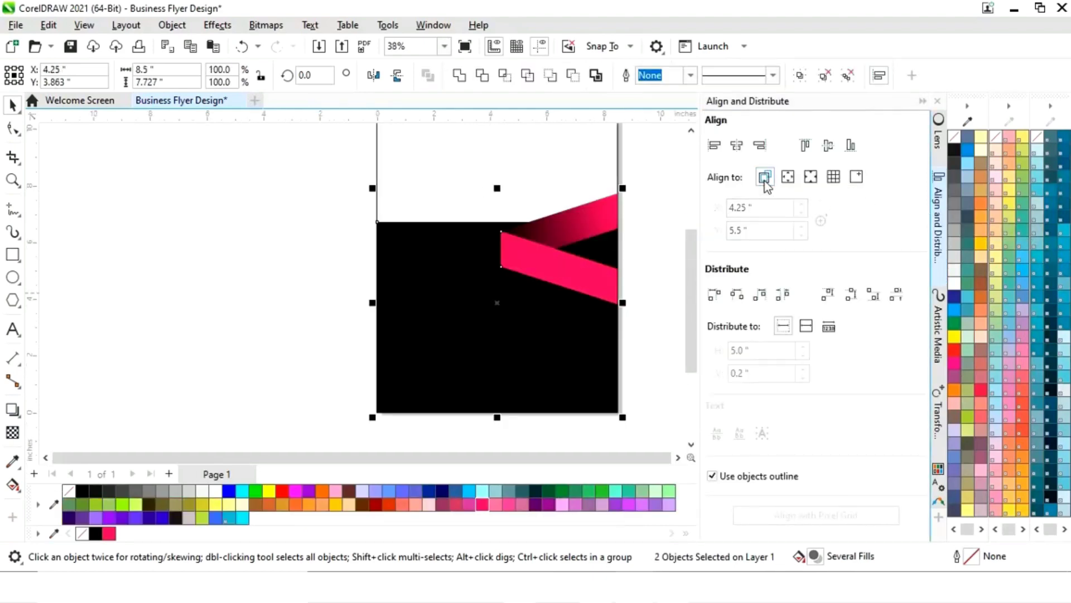
click(760, 146)
click(923, 101)
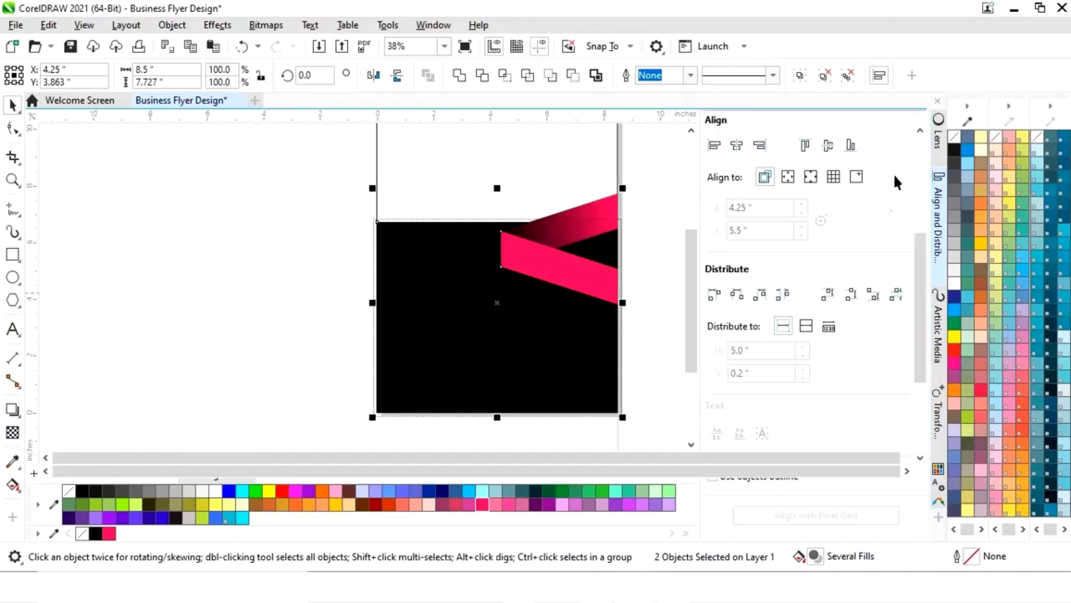
click(846, 244)
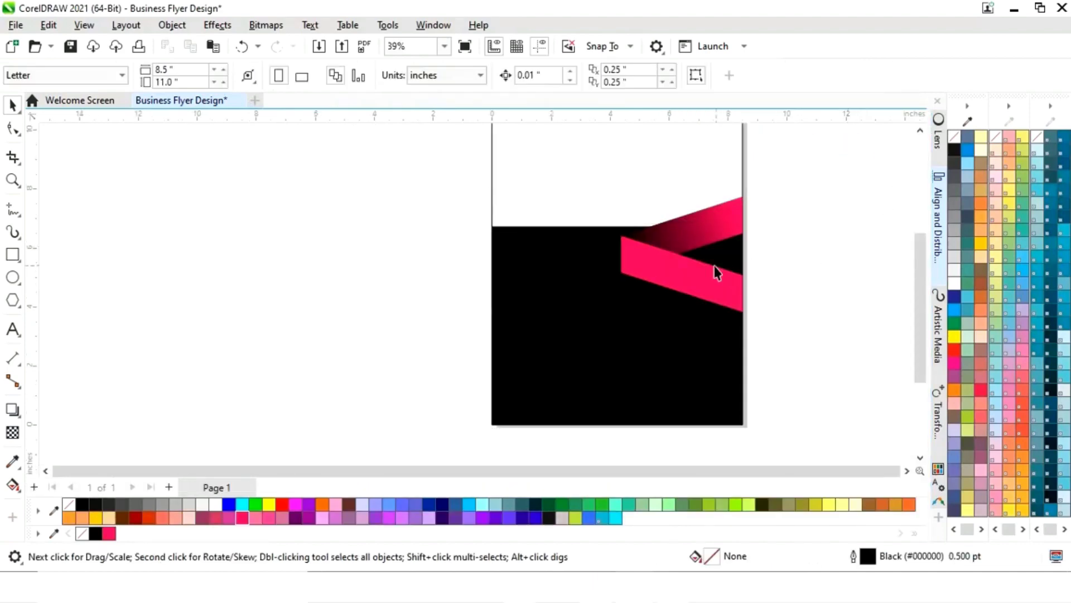
Scale the ribbon group down to about 3.69 in wide and place a duplicate directly beneath it along the page edge.
click(664, 262)
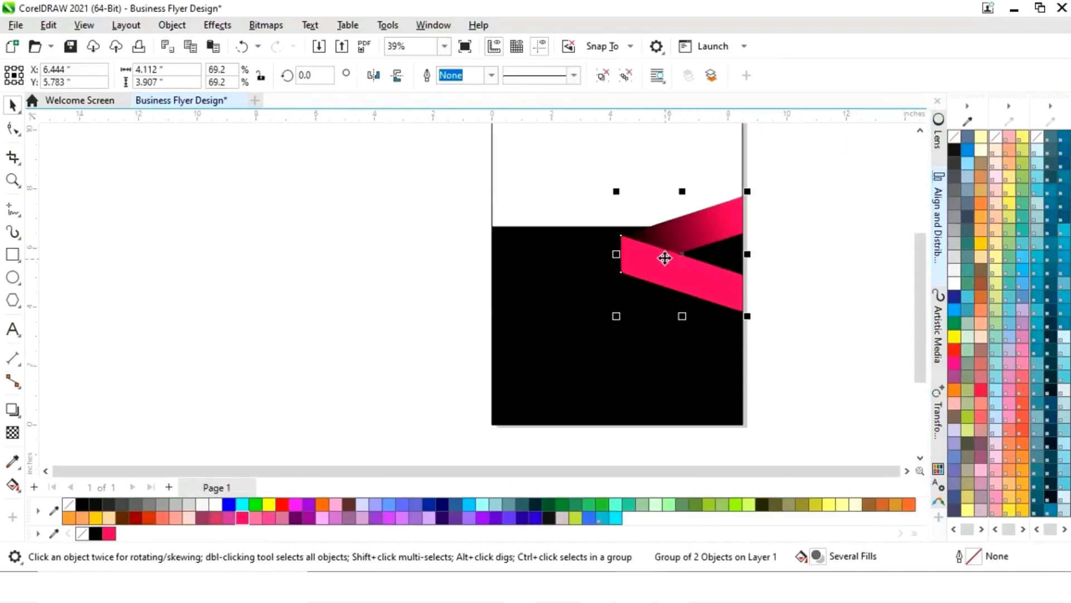
drag(617, 316, 625, 304)
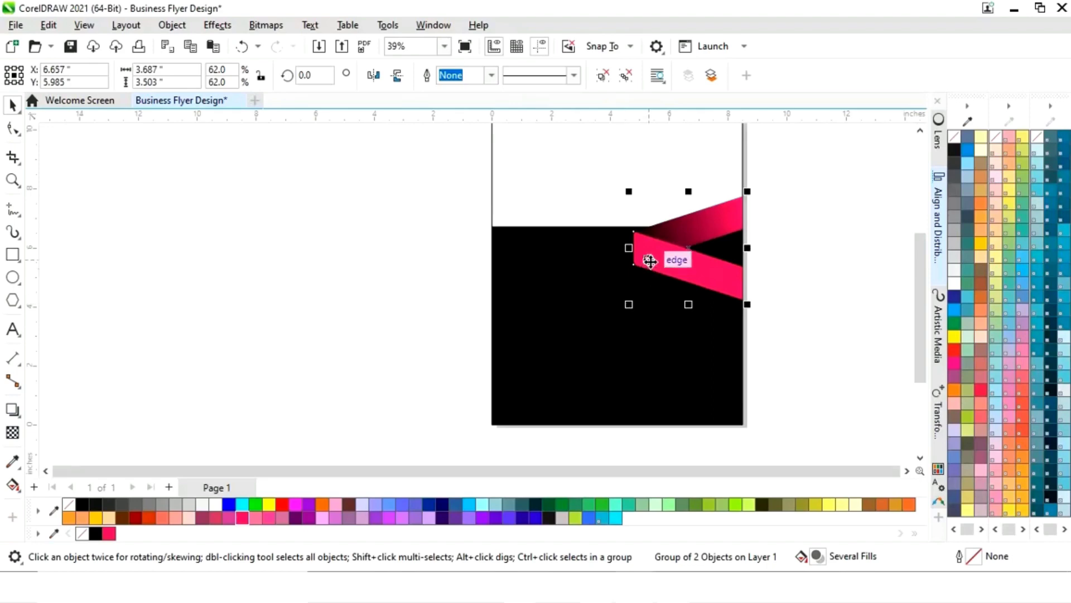
drag(650, 260, 685, 319)
right_click(684, 319)
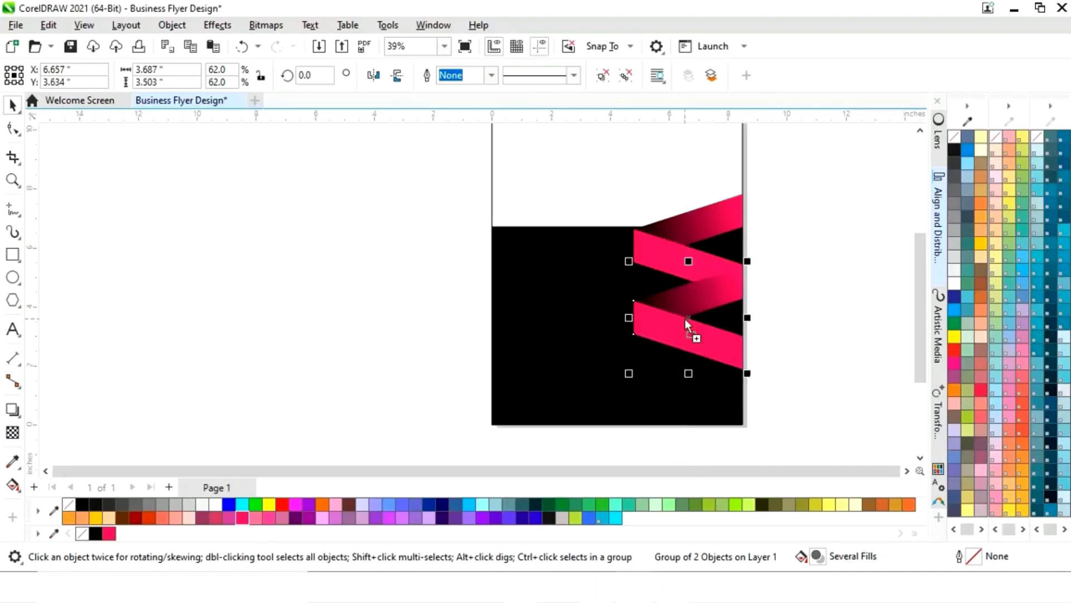
Draw a thin rectangle about 4.76 × 0.24 in beside the page and give it a black fill without an outline.
click(792, 331)
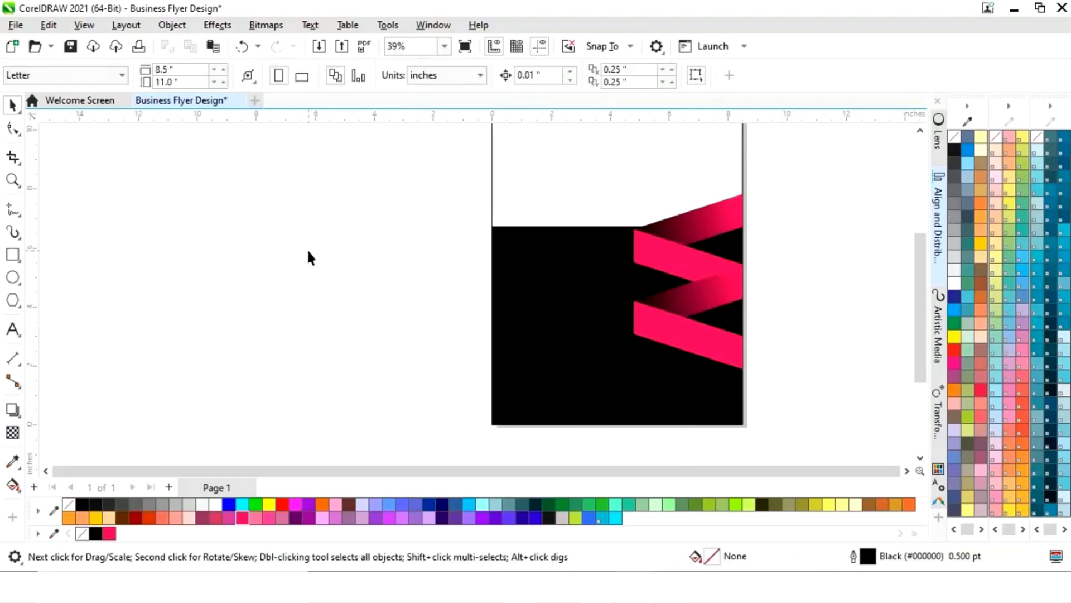
click(12, 256)
drag(290, 265, 430, 268)
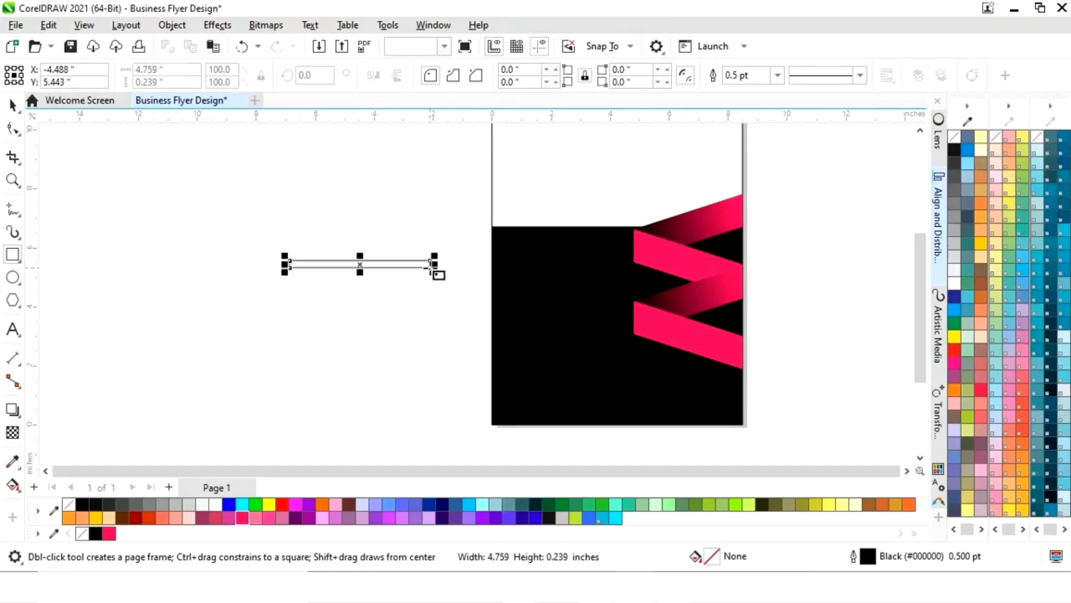
click(81, 505)
right_click(68, 505)
Place the black bar across the upper ribbon's downward-sloping band and skew it parallel to that band.
key(space)
drag(371, 264, 705, 242)
key(z)
drag(573, 188, 815, 360)
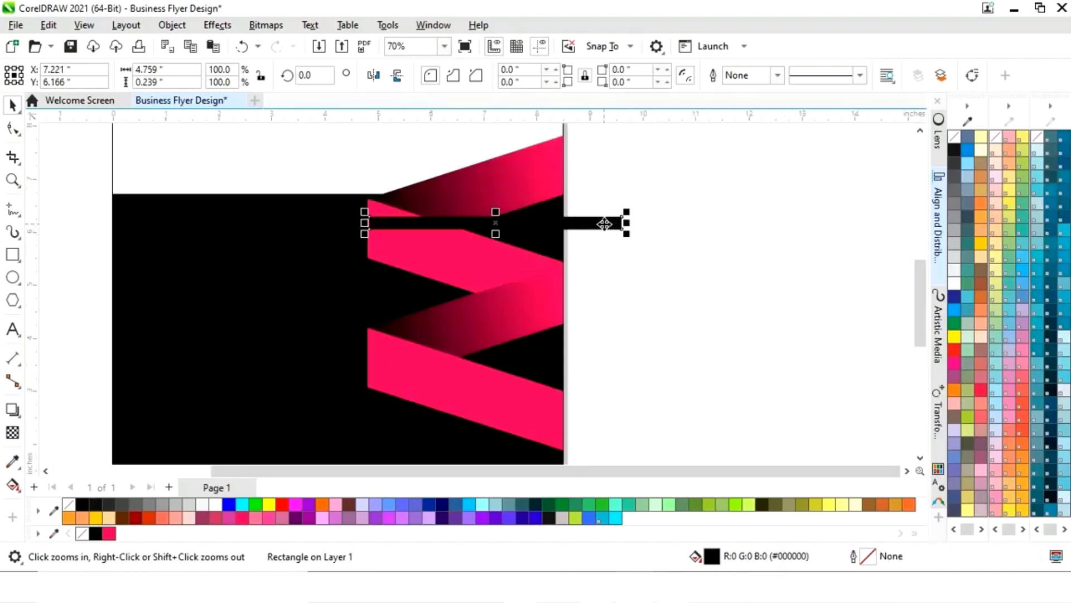
drag(605, 224, 450, 212)
click(478, 215)
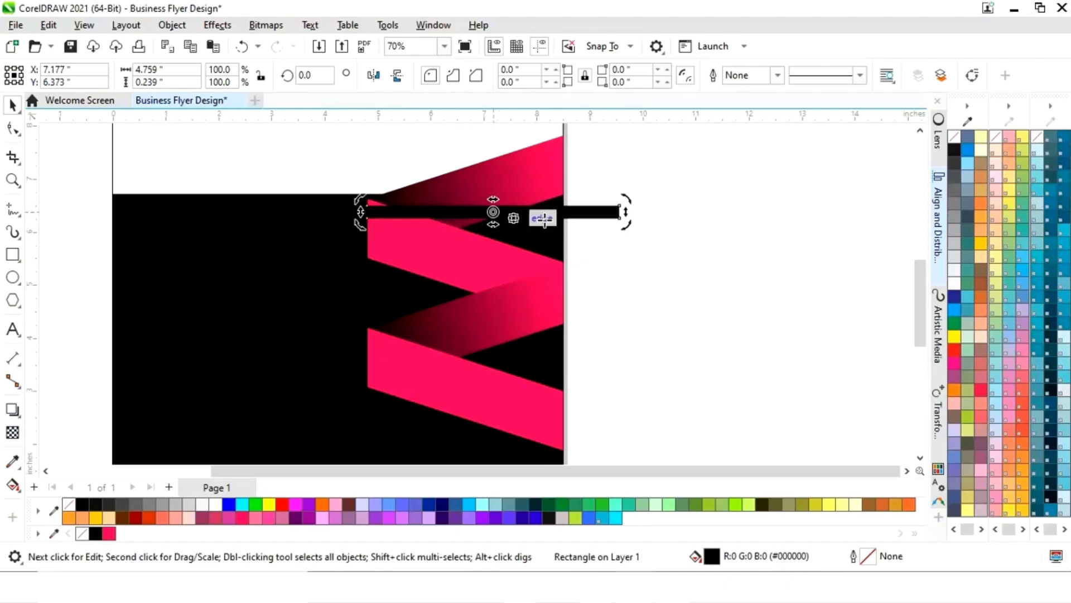
drag(626, 214, 563, 304)
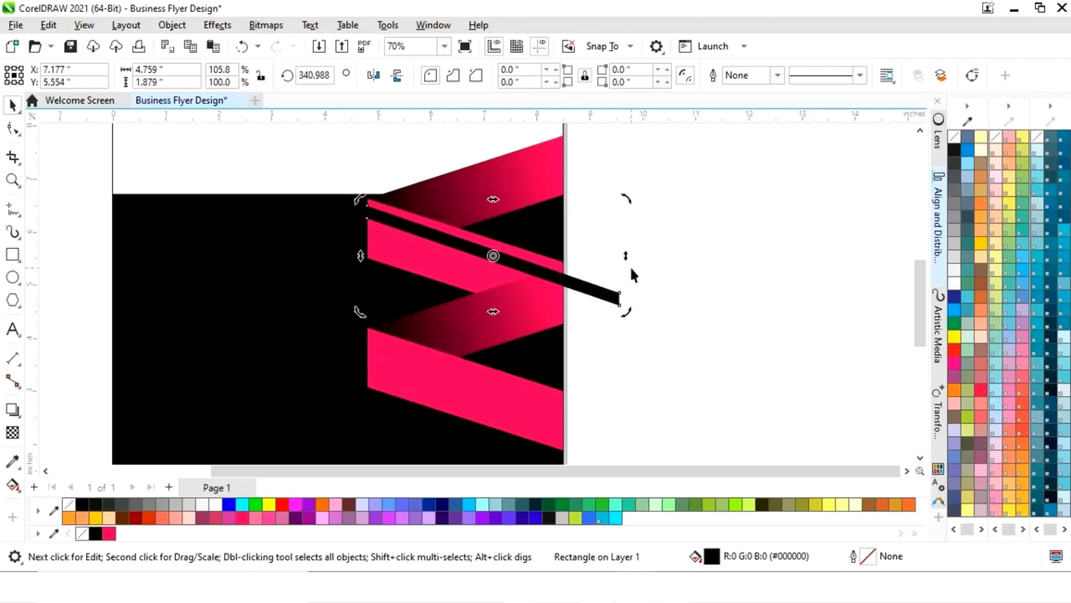
click(636, 295)
Scale the slanted black stripe down to about 3.70 × 1.46 in so it ends at the page's right edge.
click(575, 286)
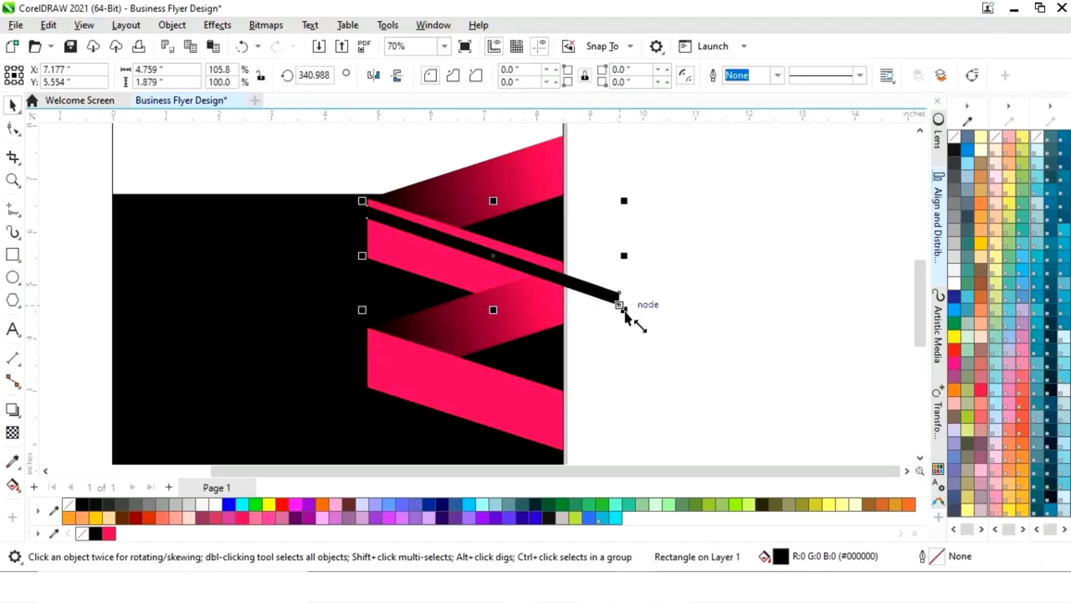
drag(620, 307, 594, 285)
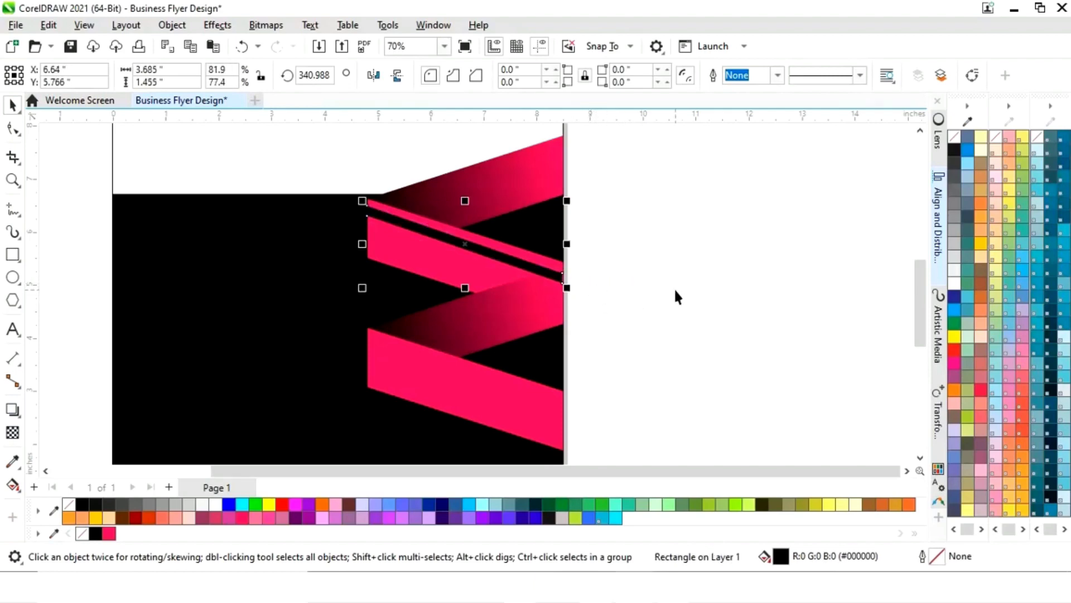
drag(570, 288, 569, 288)
click(654, 290)
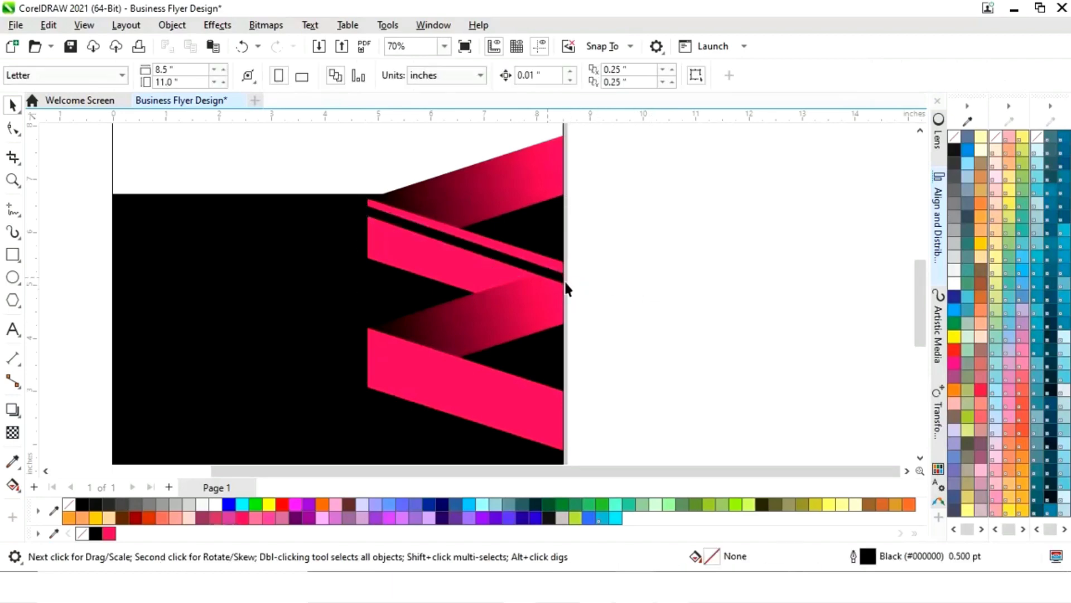
Move the slanted black stripe behind the lower ribbon group in the stacking order.
click(427, 235)
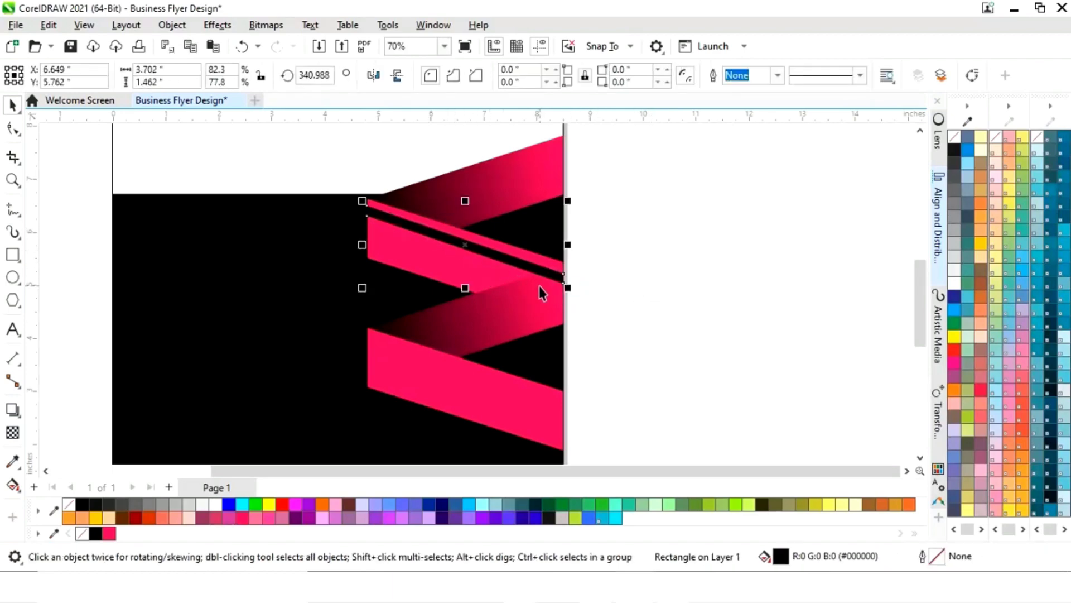
click(640, 249)
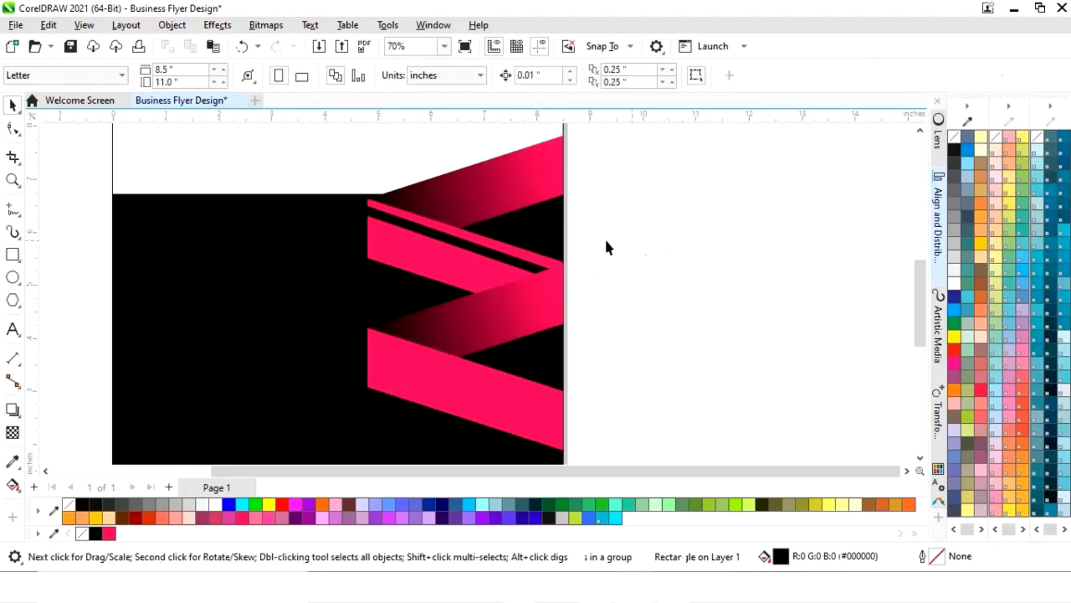
Duplicate the slanted black stripe straight down onto the downward-sloping band of the lower ribbon.
click(437, 241)
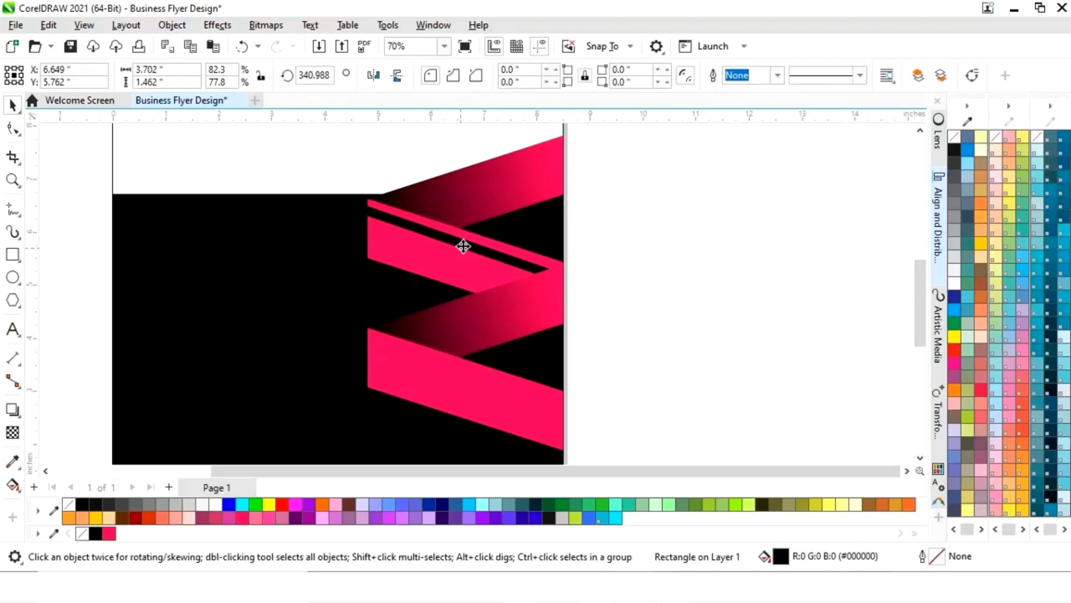
drag(462, 247, 465, 406)
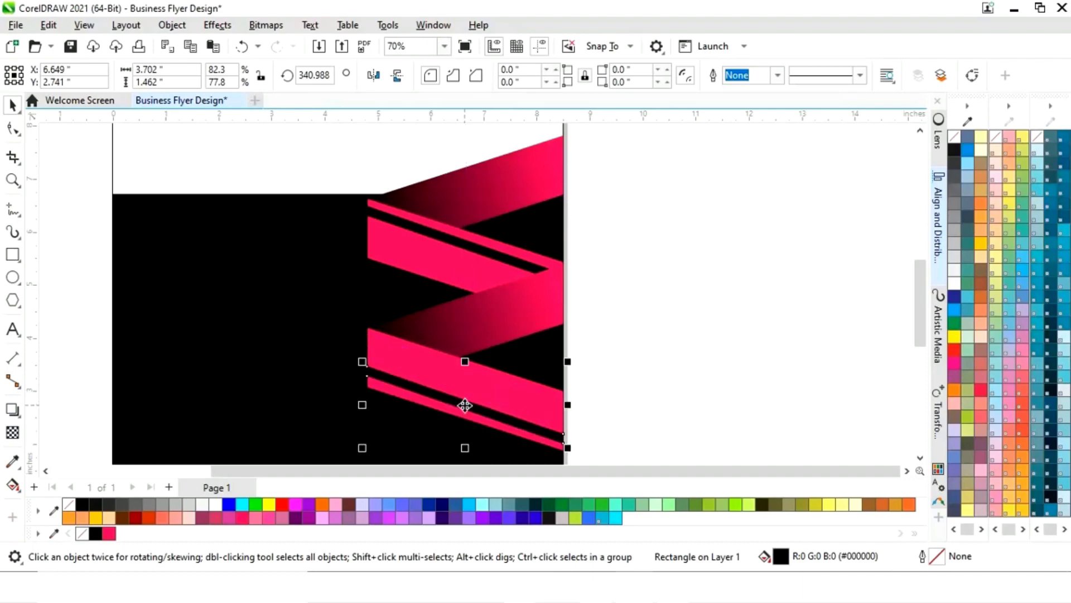
click(670, 357)
key(shift+F4)
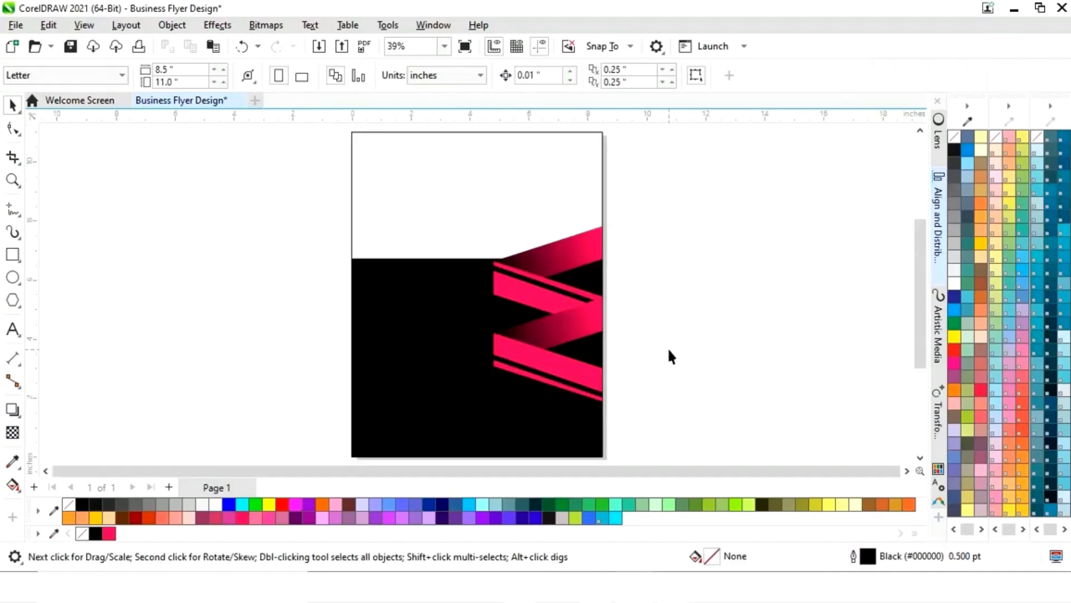
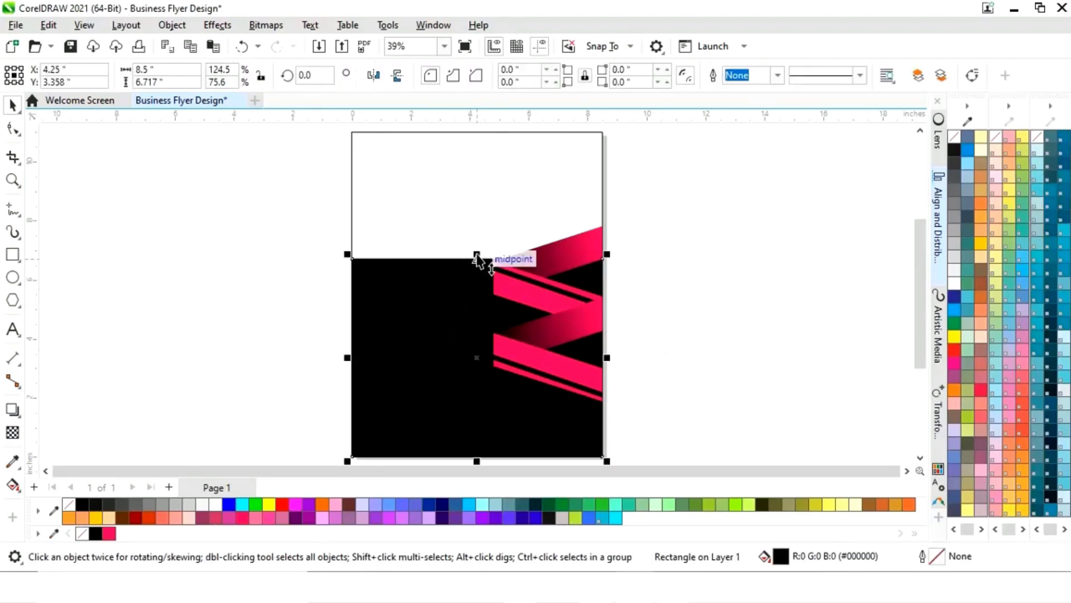
Create a copy of the black rectangle about 2.13 in high along the page bottom and add a horizontal fountain fill across its full width.
drag(477, 254, 478, 390)
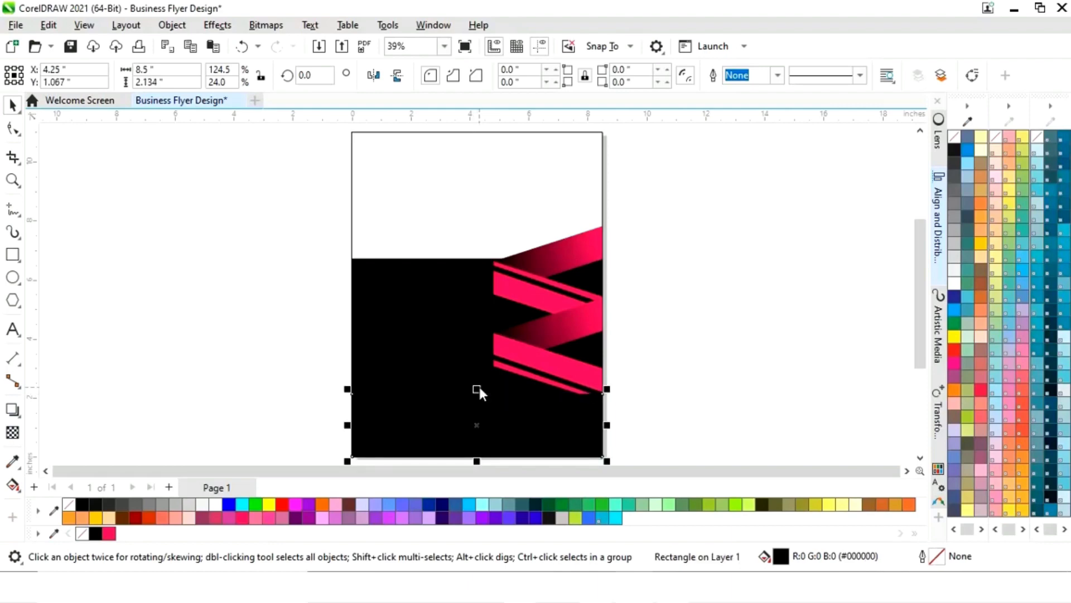
click(11, 486)
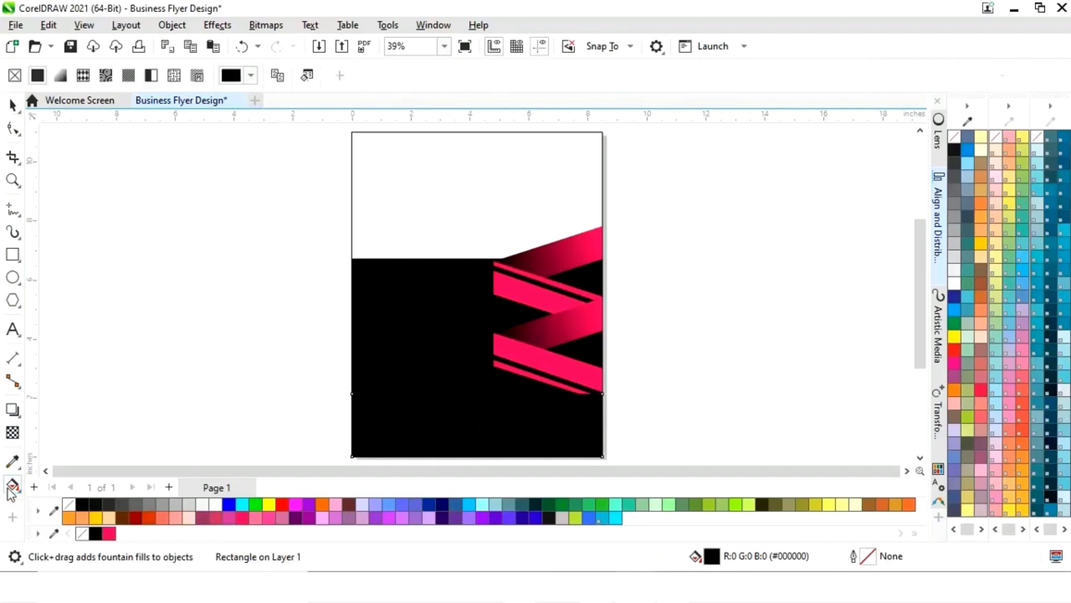
drag(418, 430, 602, 433)
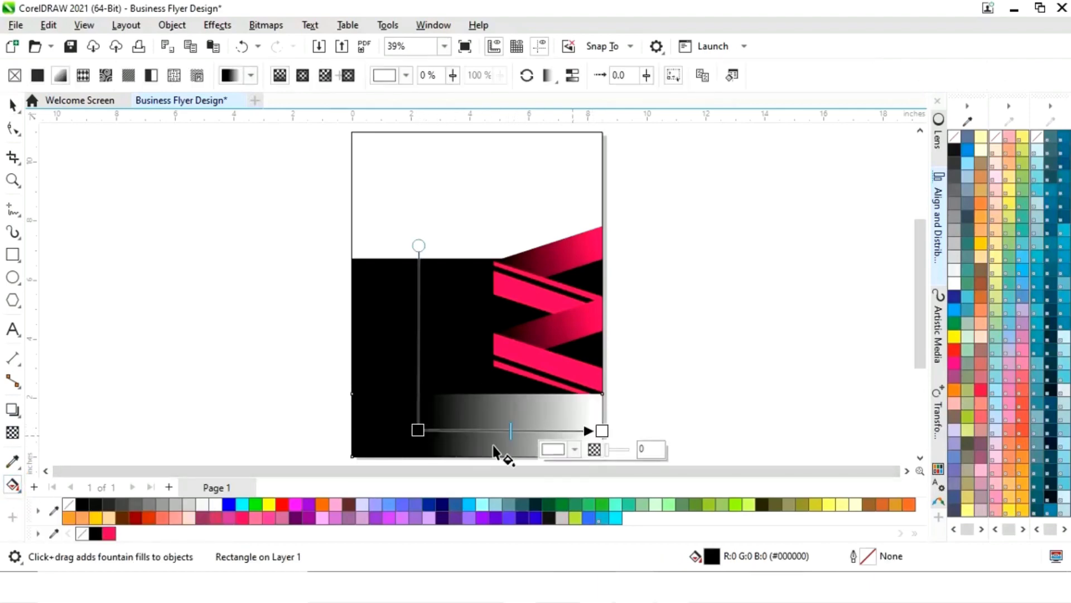
drag(419, 432, 352, 429)
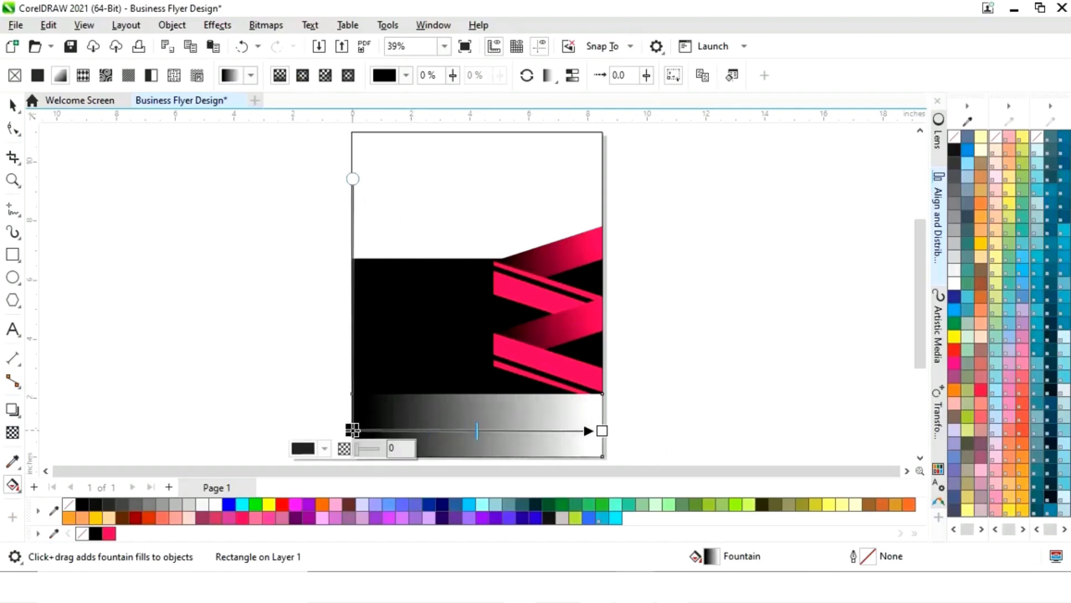
Set the left color node of the bottom bar's fountain fill to the ribbon pink.
click(325, 448)
click(452, 417)
click(147, 518)
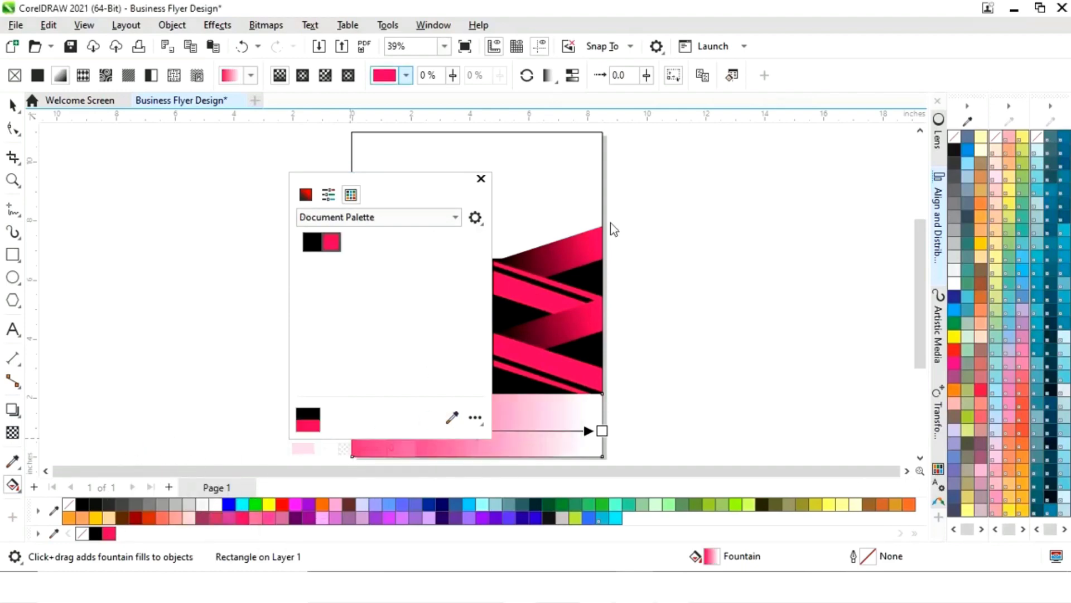
click(480, 180)
Set the right color node of the bottom bar's fountain fill to black and deselect the bar.
click(602, 431)
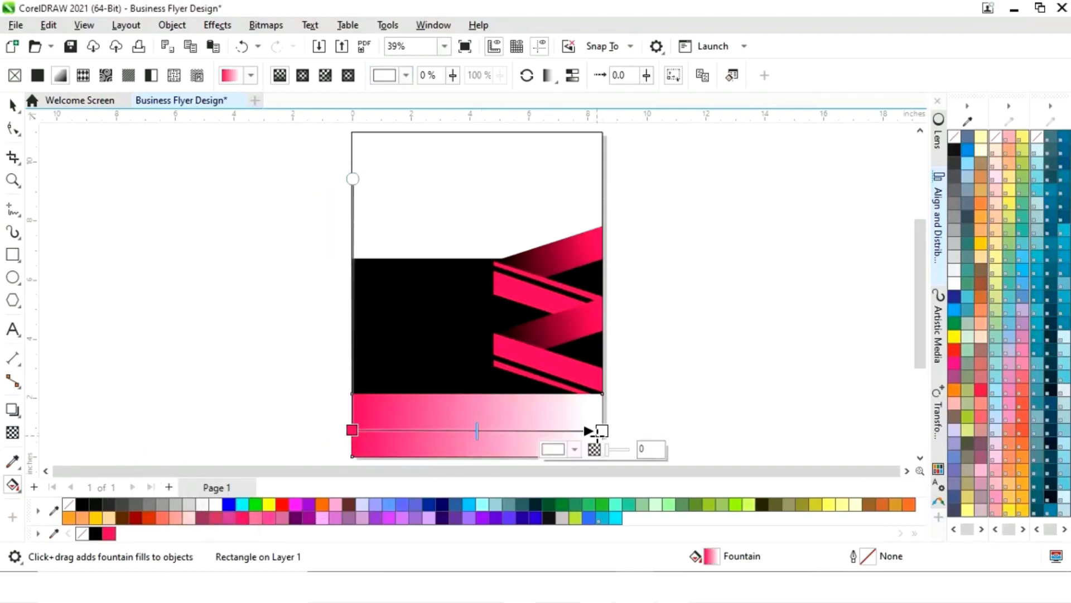
click(574, 449)
click(691, 394)
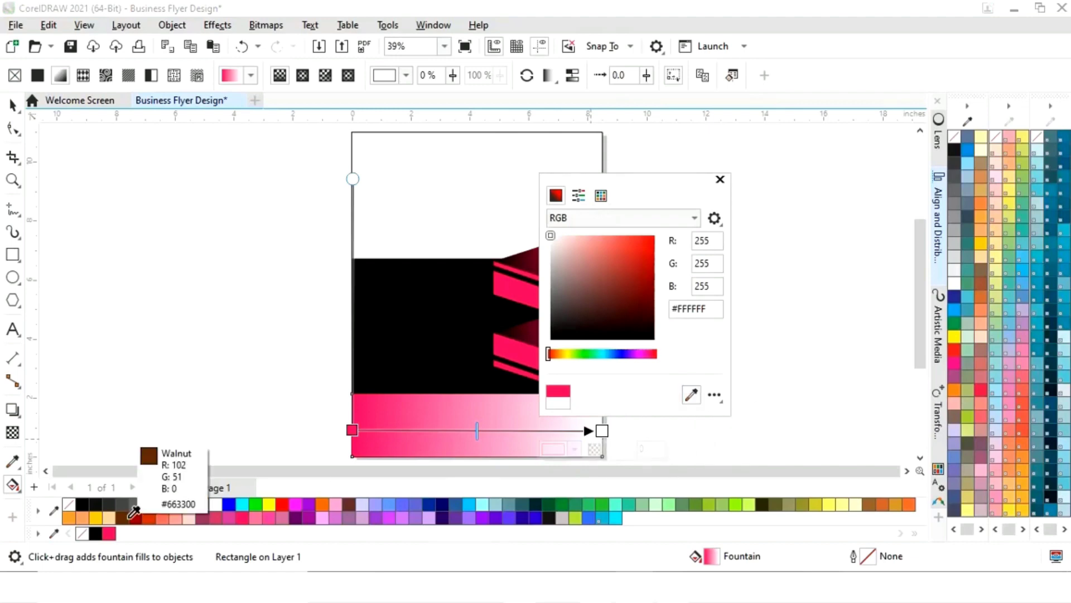
click(96, 534)
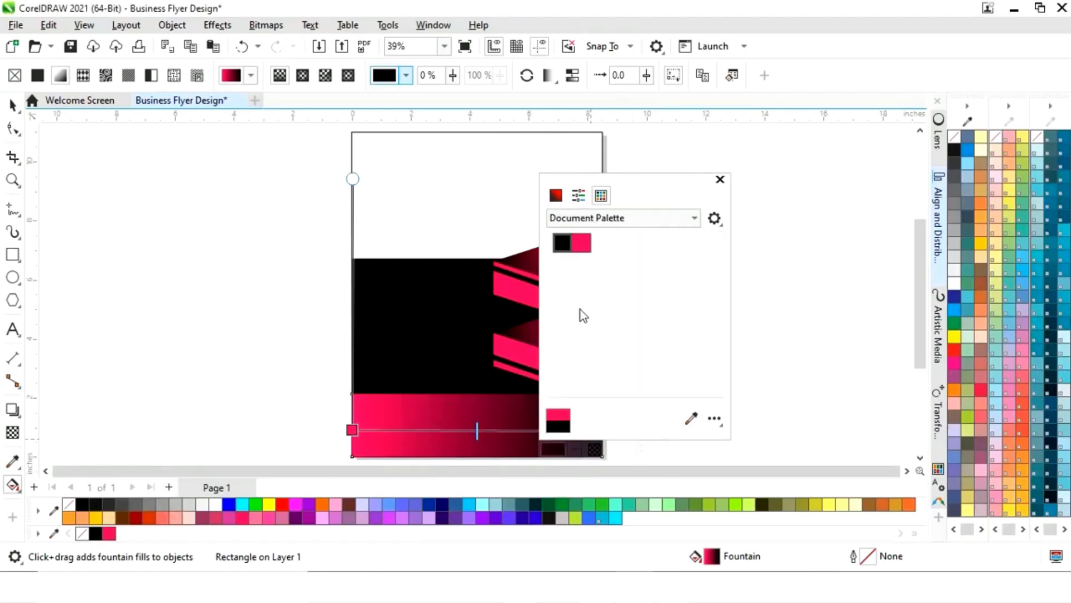
click(721, 179)
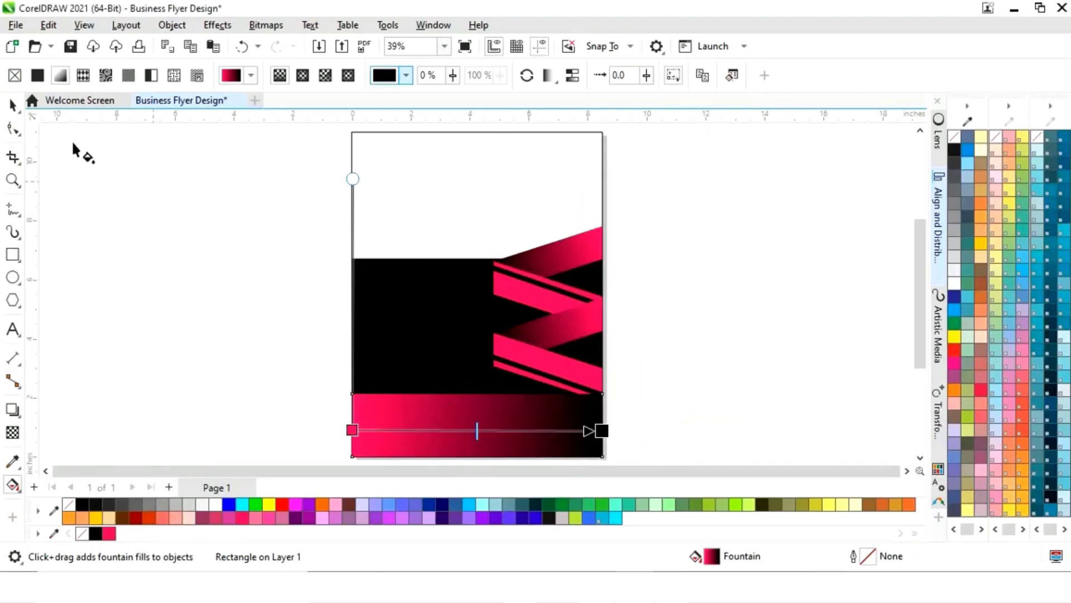
click(11, 106)
click(206, 347)
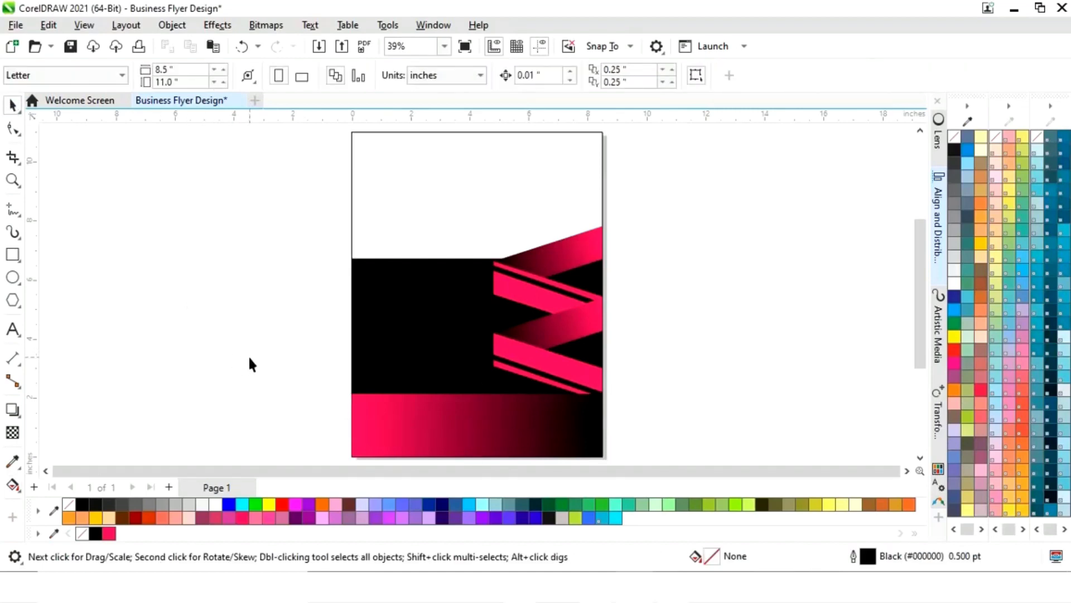
Send the gradient bar behind the ribbons and stretch both ribbon groups and their stripes downward to about 6.51 in high.
click(558, 424)
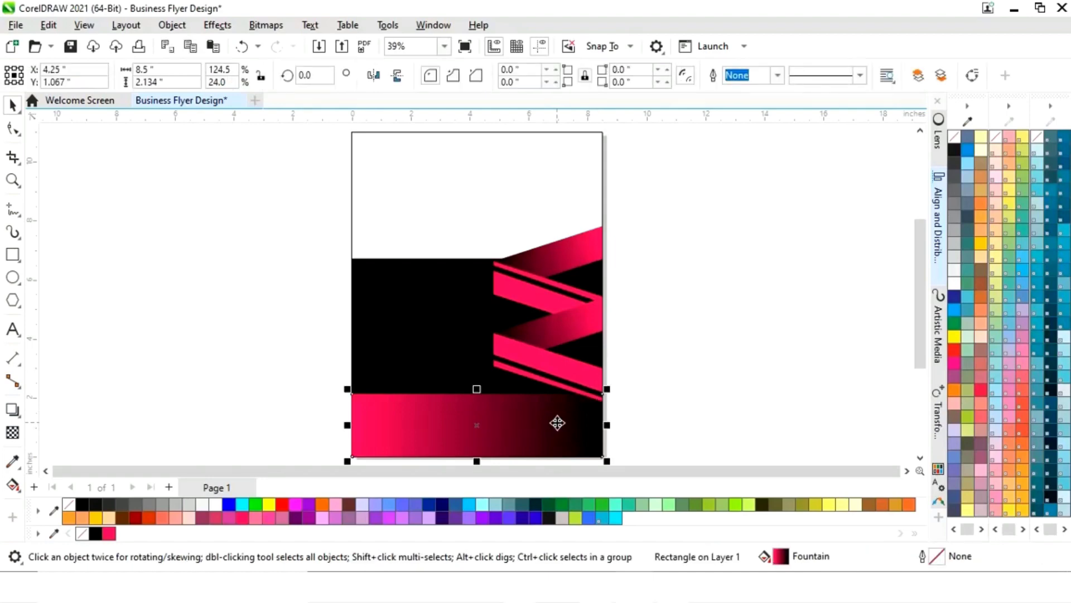
drag(648, 194, 472, 433)
drag(553, 414, 553, 431)
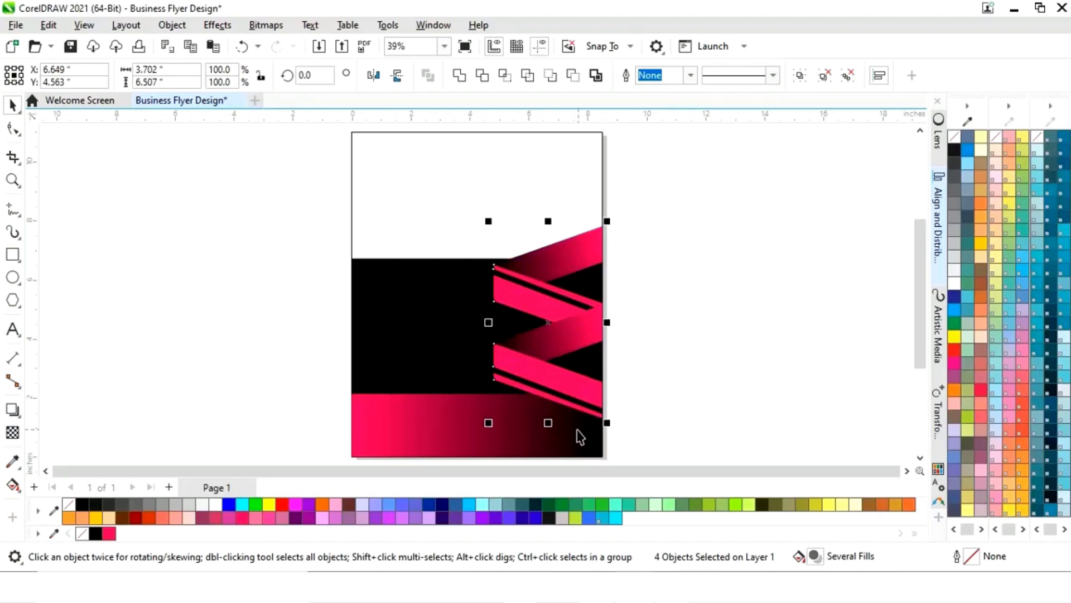
click(677, 377)
Import Building.jpg from the Images folder and scale it down to about 8.21 × 5.13 in beside the page.
mouse_move(519, 589)
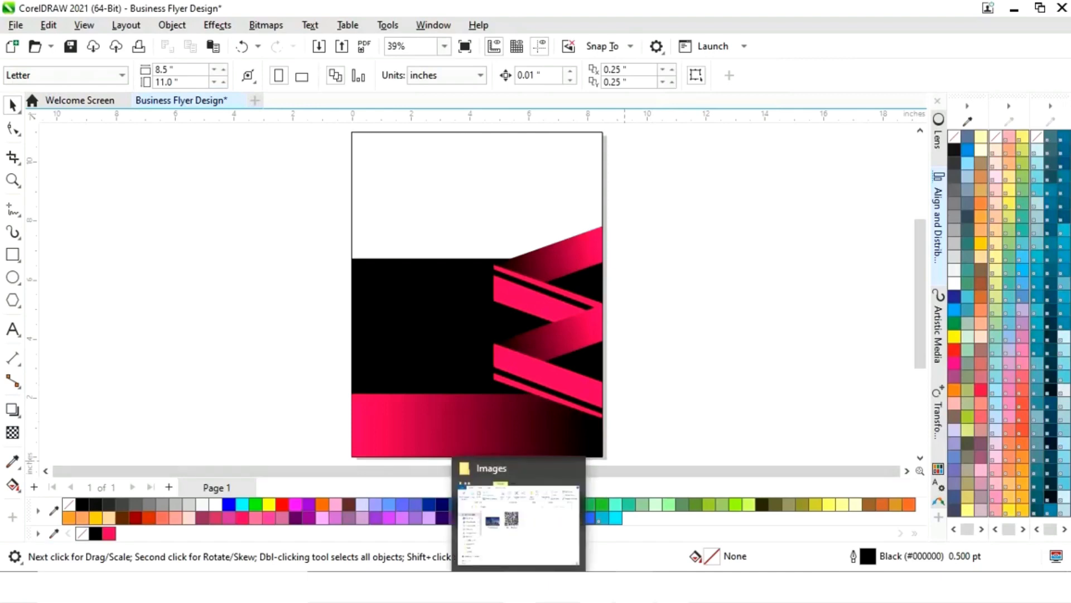
click(518, 525)
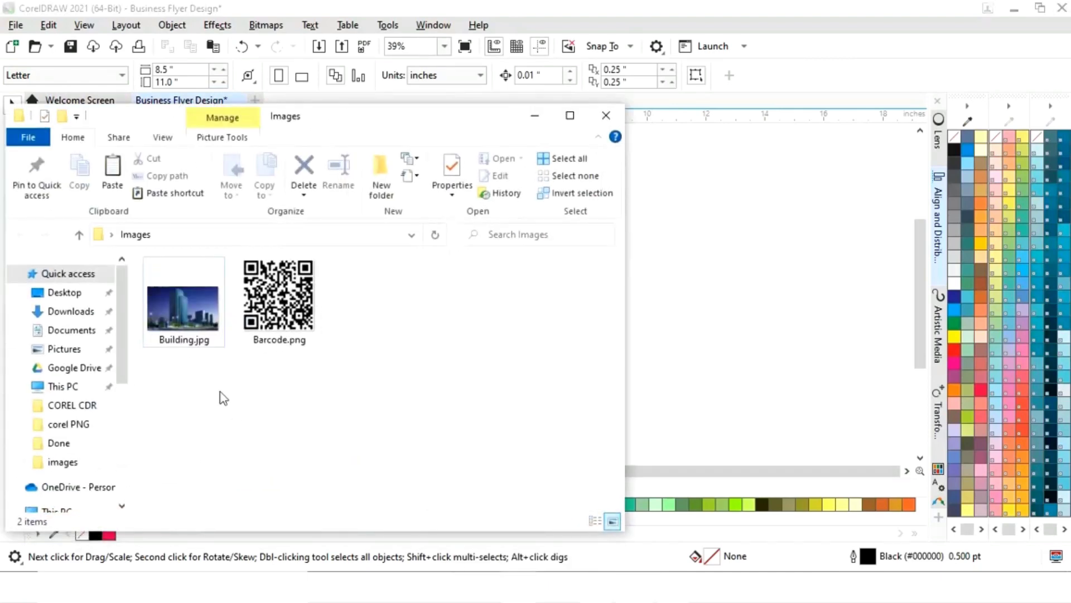
drag(181, 323, 733, 329)
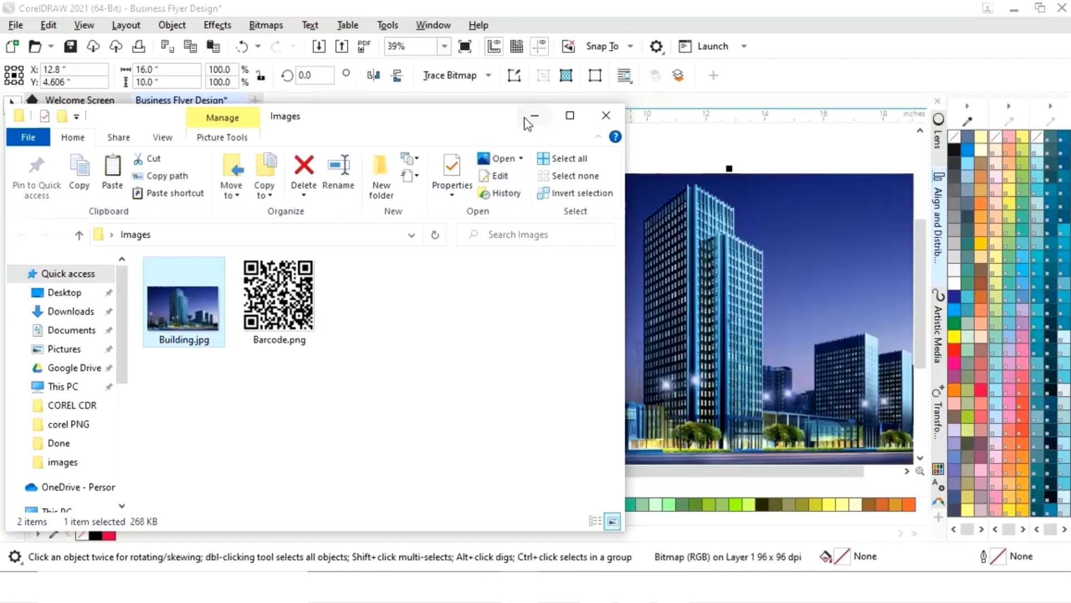
click(534, 116)
drag(491, 172, 723, 317)
drag(800, 381, 701, 280)
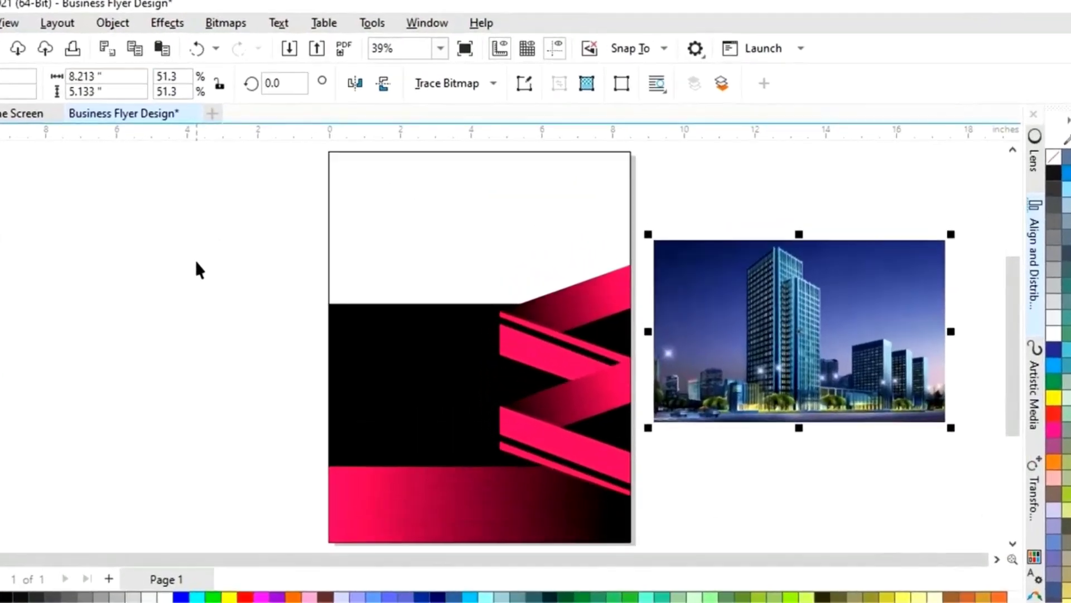
Desaturate the building photo to grayscale.
click(170, 23)
mouse_move(198, 99)
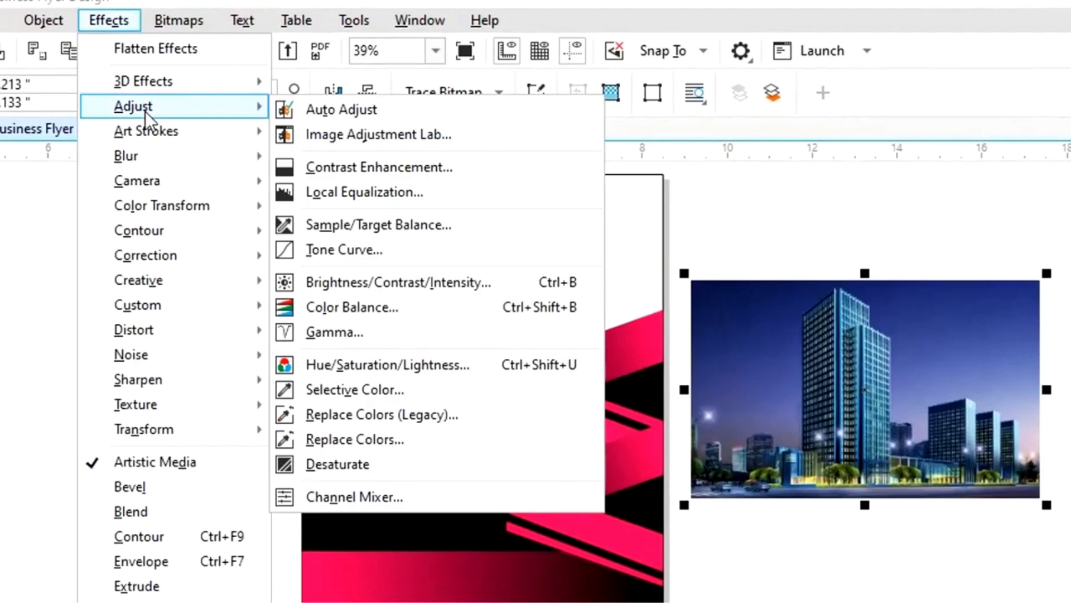
click(336, 466)
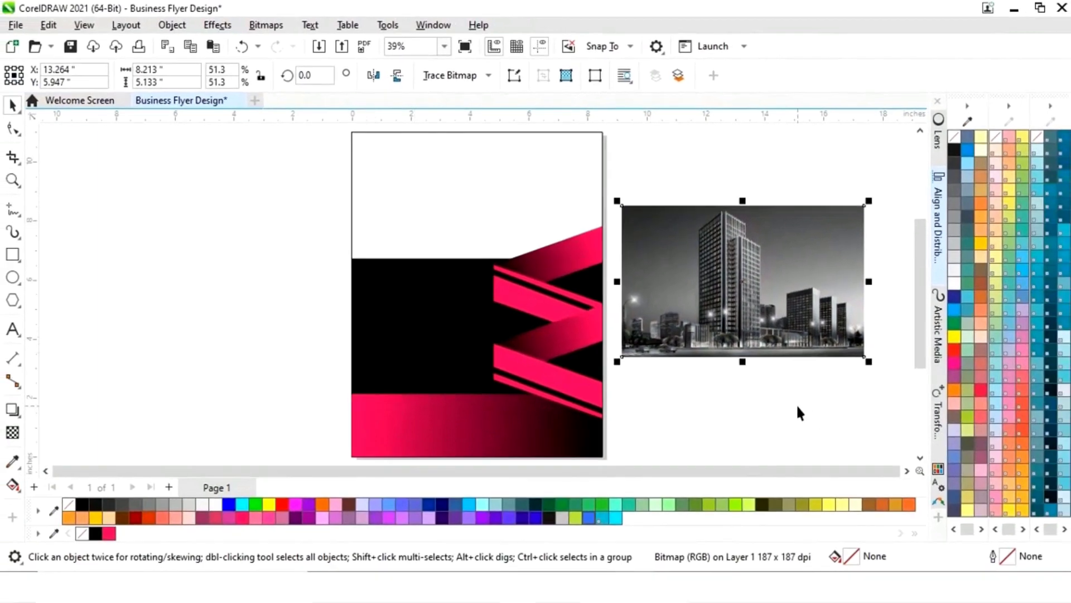
click(798, 413)
Move the building photo over the page's upper area and enlarge it to about 9.17 × 5.73 in, overlapping both page sides.
click(761, 298)
drag(779, 296, 507, 239)
drag(601, 146, 630, 167)
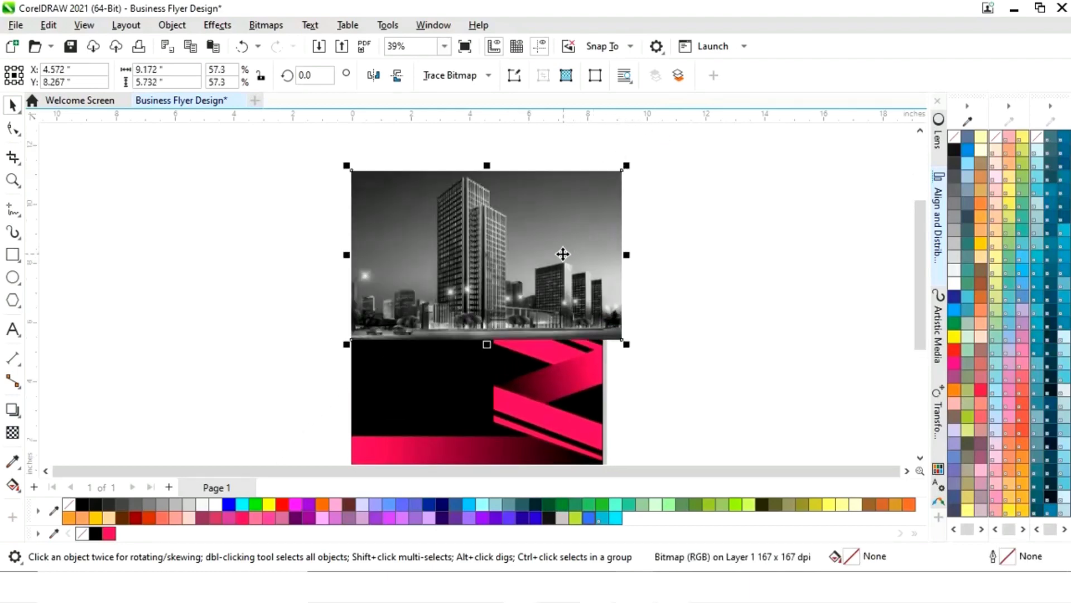
drag(557, 259, 554, 292)
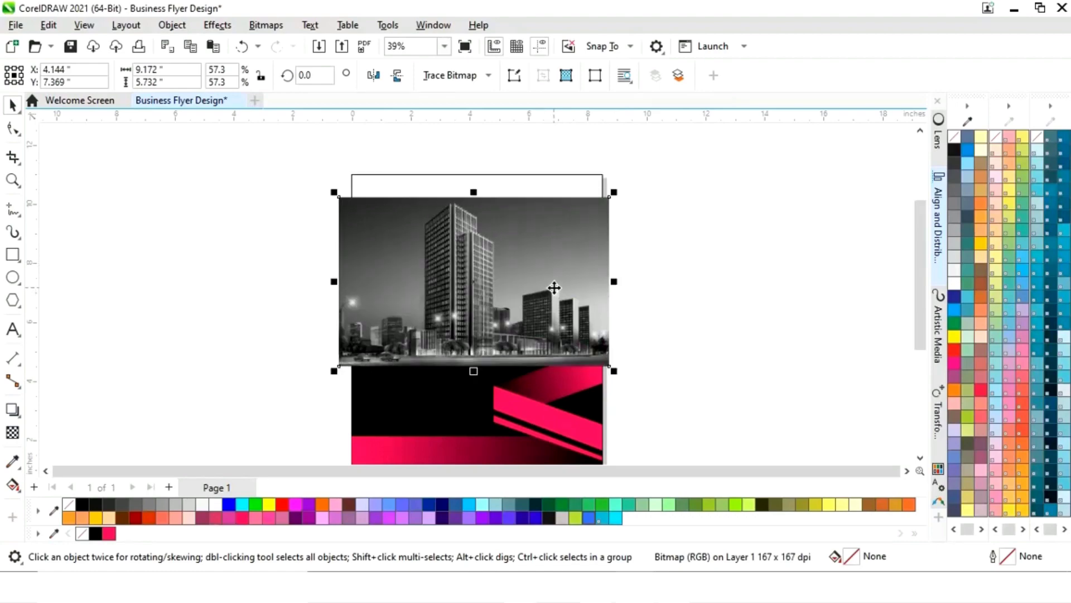
PowerClip the grayscale building photo inside the page-sized frame rectangle.
right_click(554, 286)
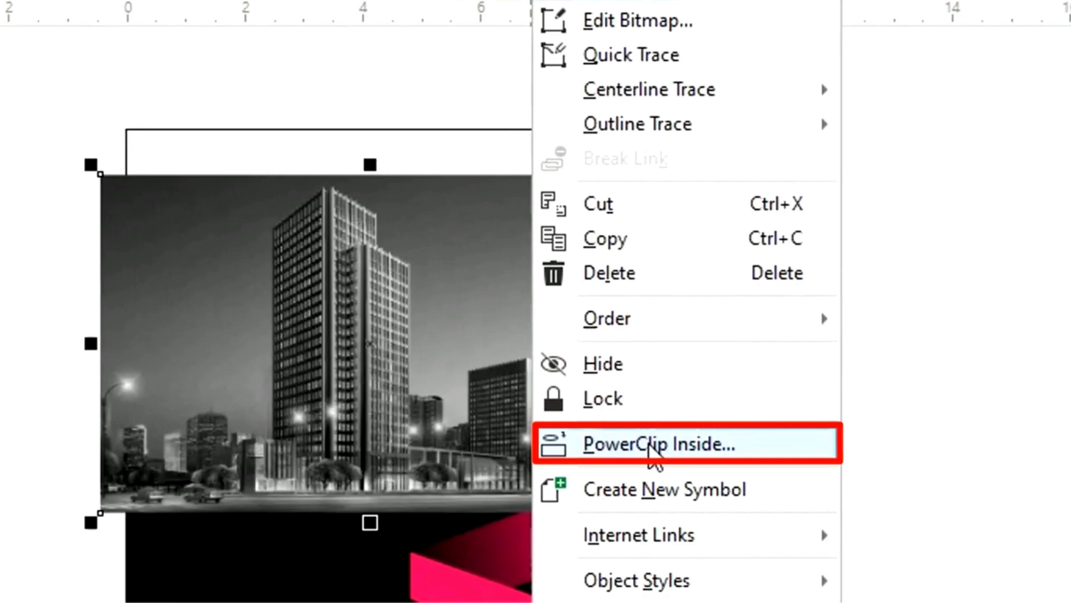
click(648, 444)
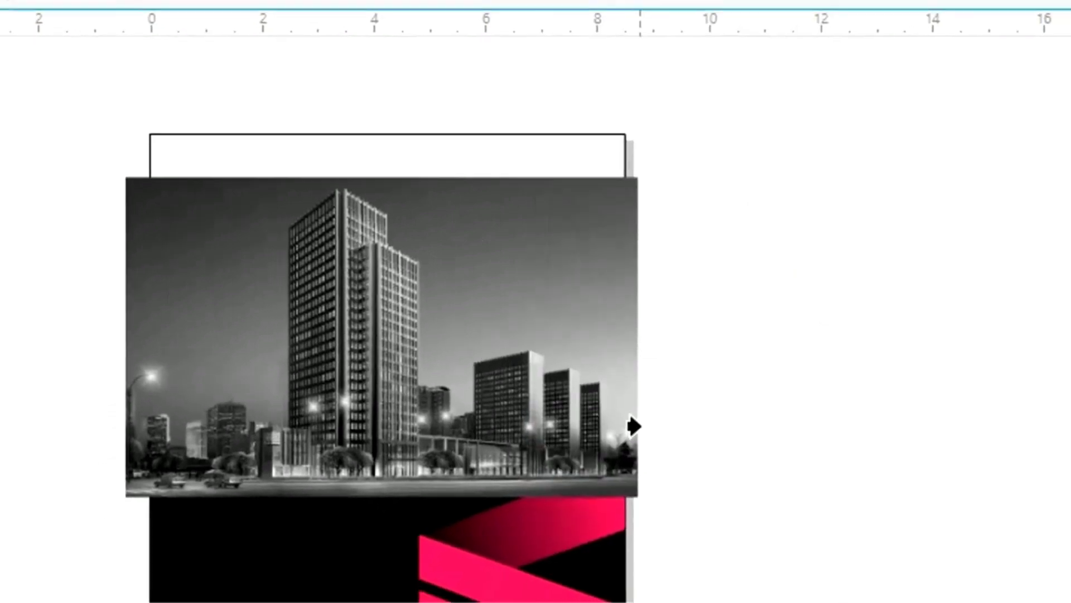
click(490, 154)
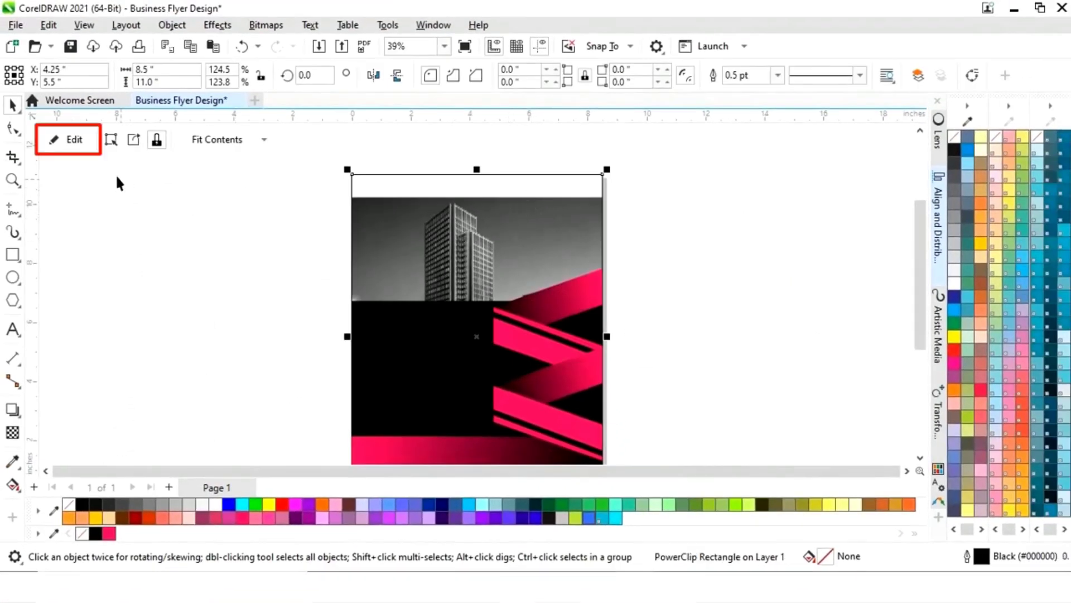
Edit the PowerClip contents, scaling the building photo to about 8.63 × 5.39 in and fitting it against the page's top and side edges.
click(77, 141)
drag(512, 289, 507, 290)
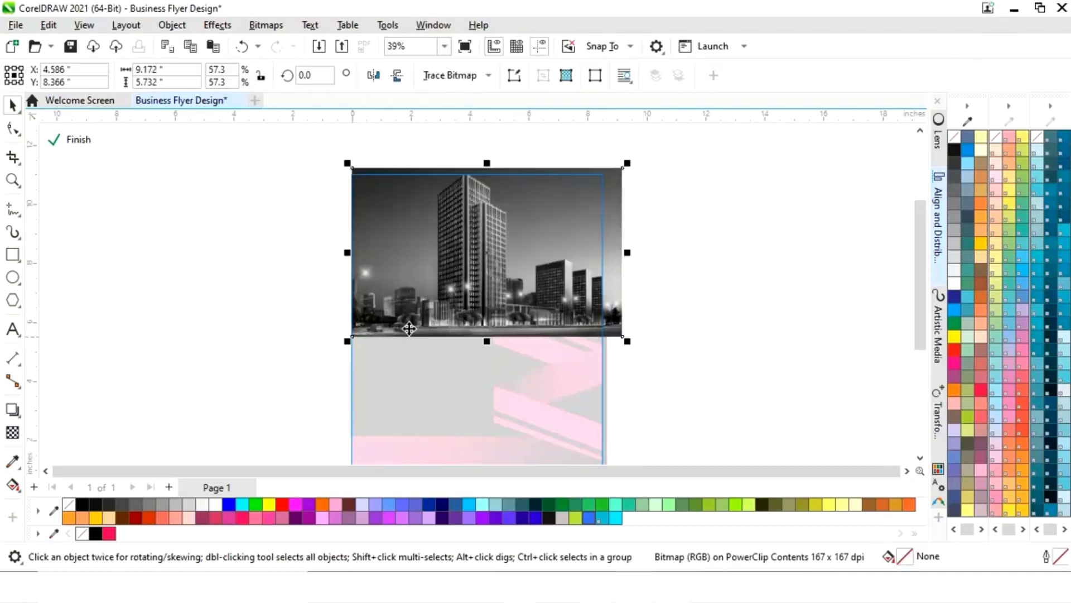
drag(616, 345, 540, 302)
drag(352, 330, 340, 335)
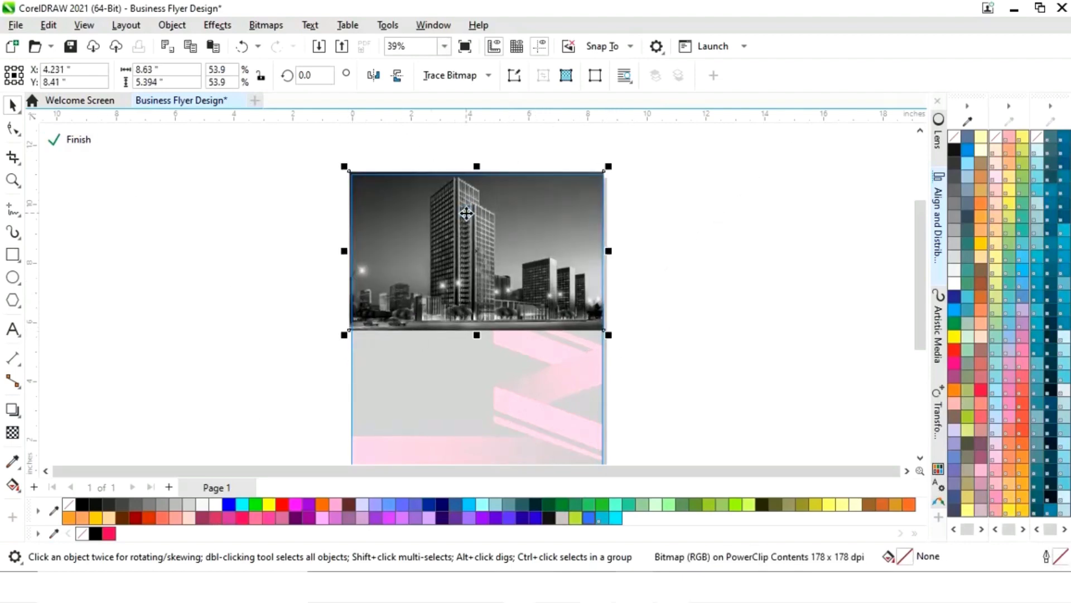
drag(466, 212, 468, 212)
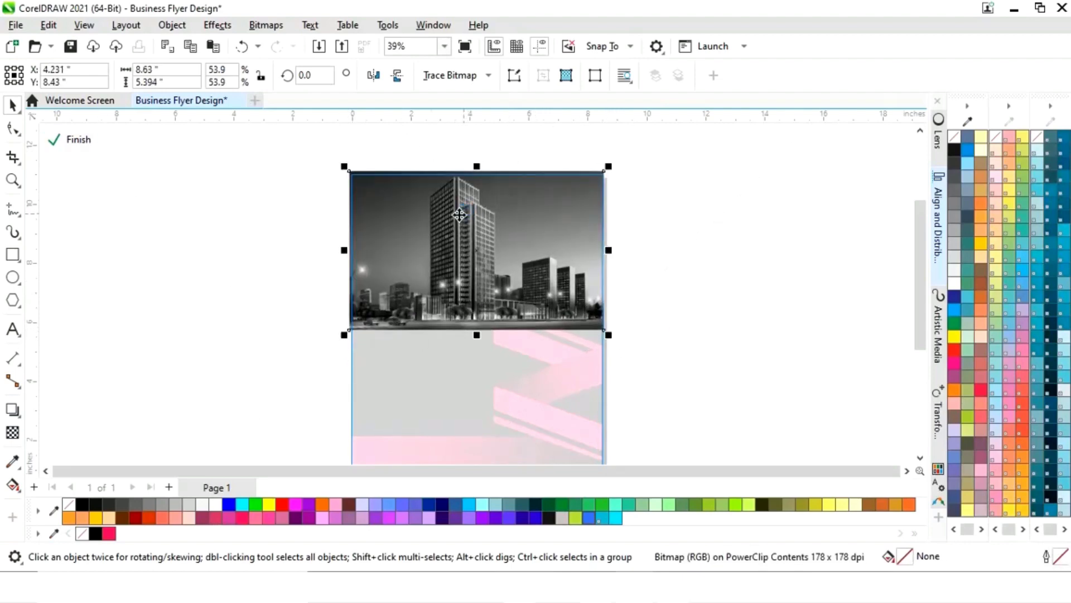
click(82, 142)
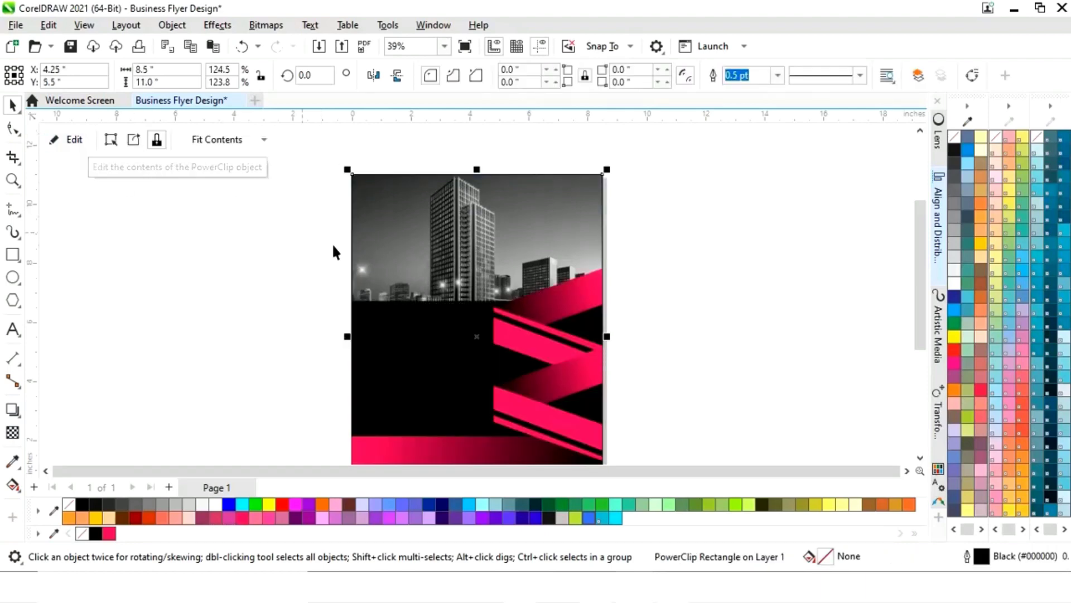
Lower the top edge of the black background rectangle to make it about 6.22 in high, exposing more of the photo.
scroll(624, 306, down, 1)
click(613, 310)
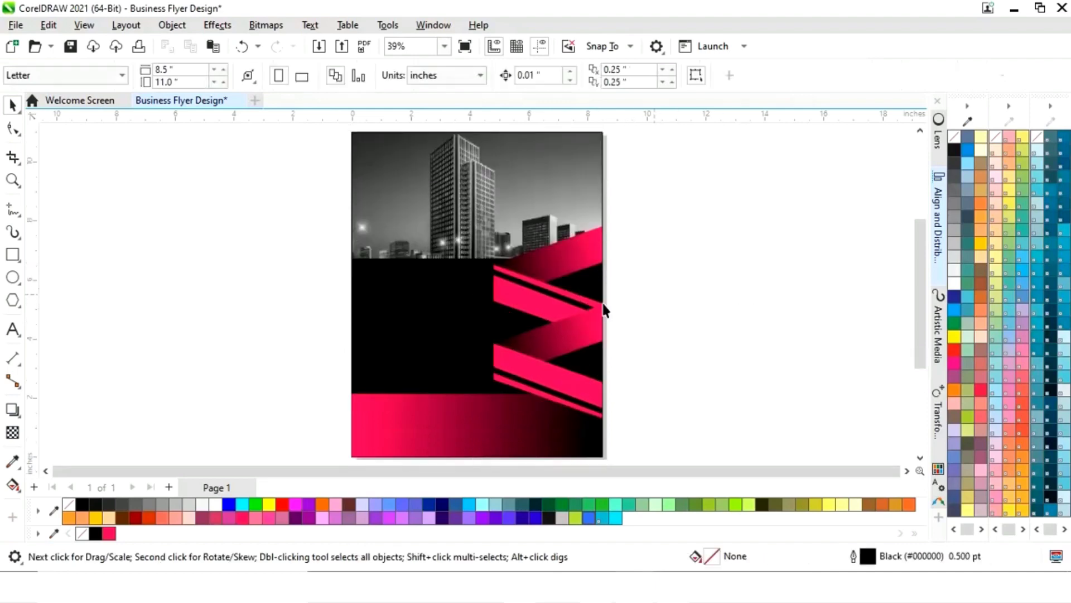
click(438, 323)
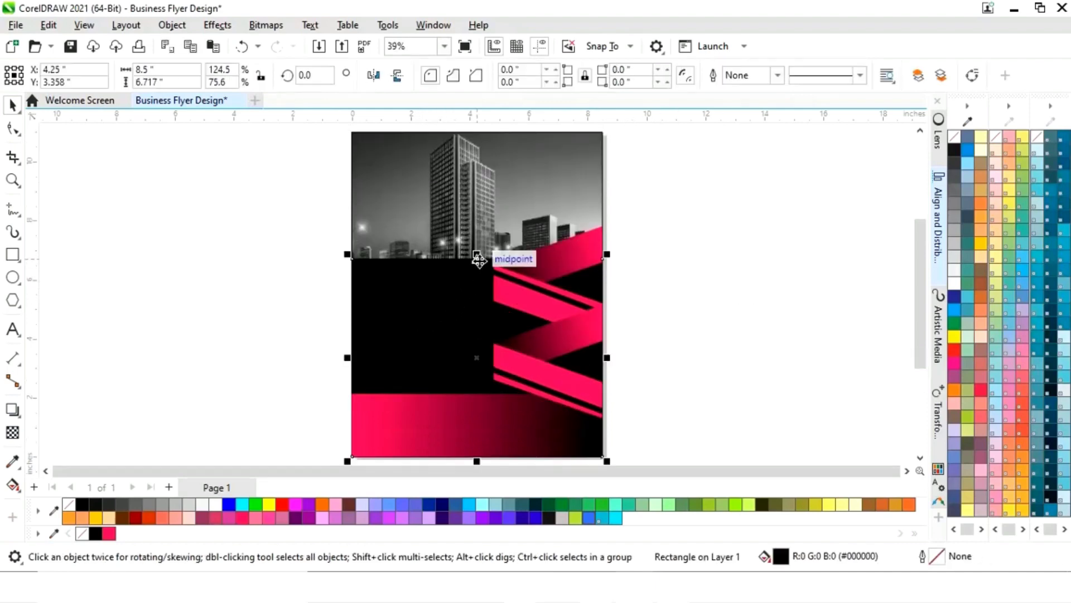
drag(478, 260, 478, 273)
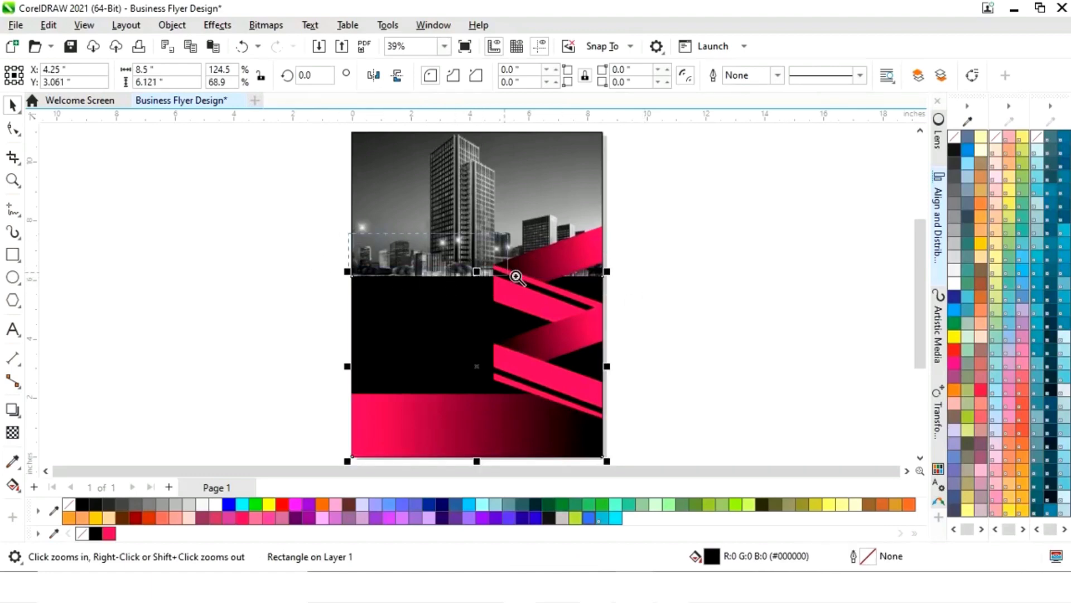
scroll(514, 279, up, 3)
drag(422, 312, 421, 311)
scroll(501, 327, down, 3)
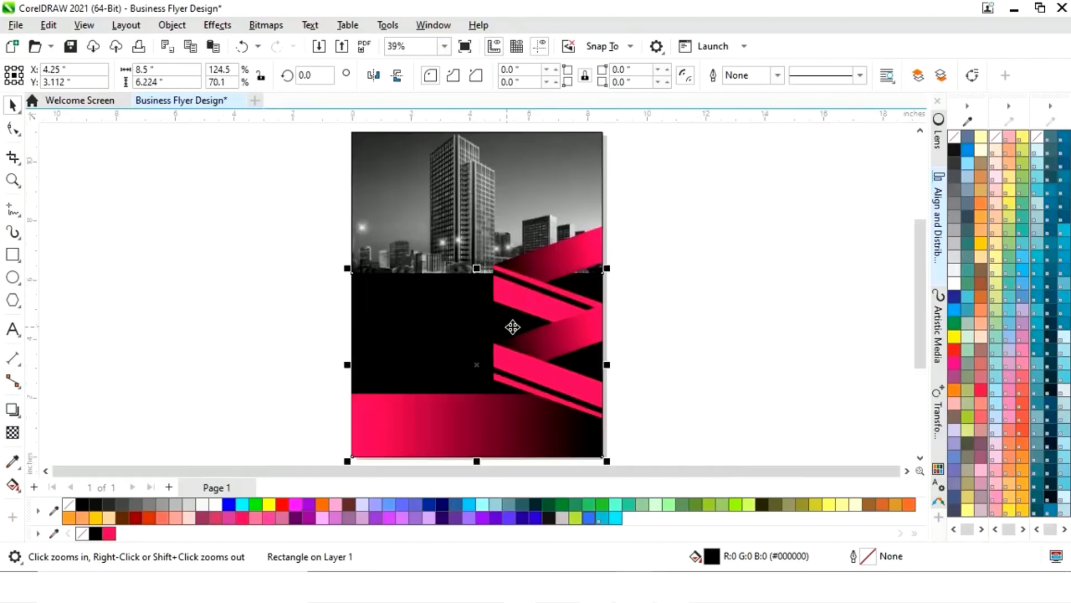
click(731, 303)
Select all the ribbons and stripes together and lower their top edge to about 6.22 in high.
drag(667, 211, 456, 426)
drag(546, 221, 545, 229)
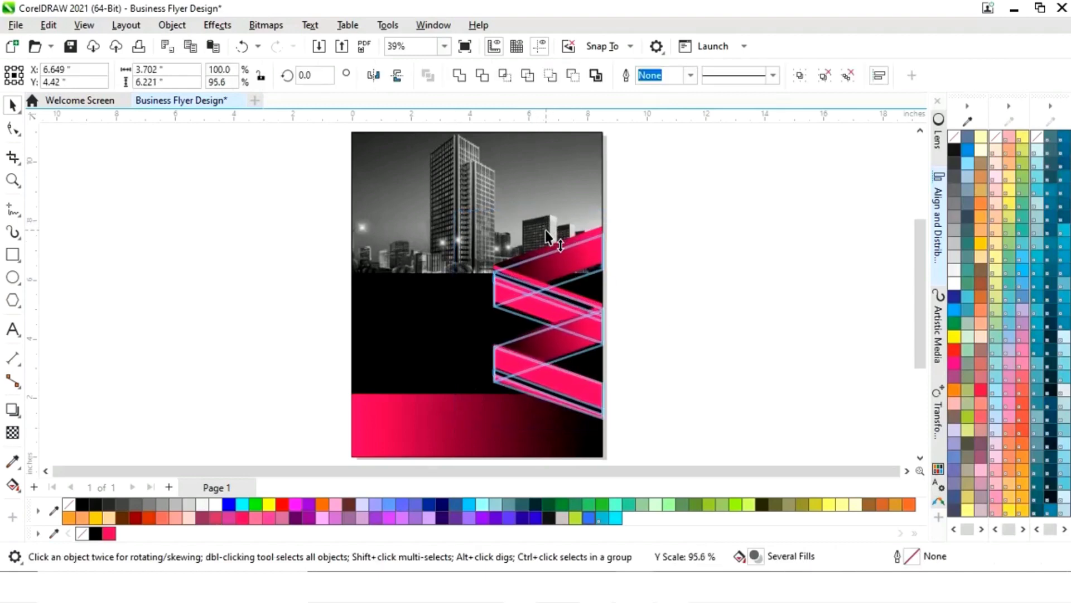
click(707, 256)
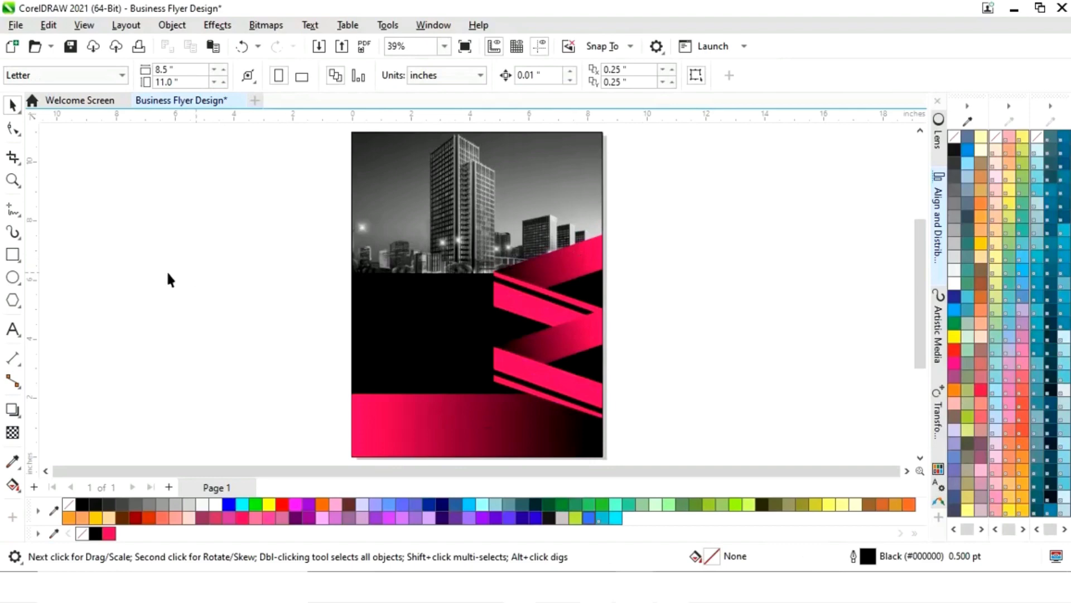
Draw a rectangle about 2.91 × 1.38 in over the photo, starting at the page's left edge, and convert it to curves.
click(12, 257)
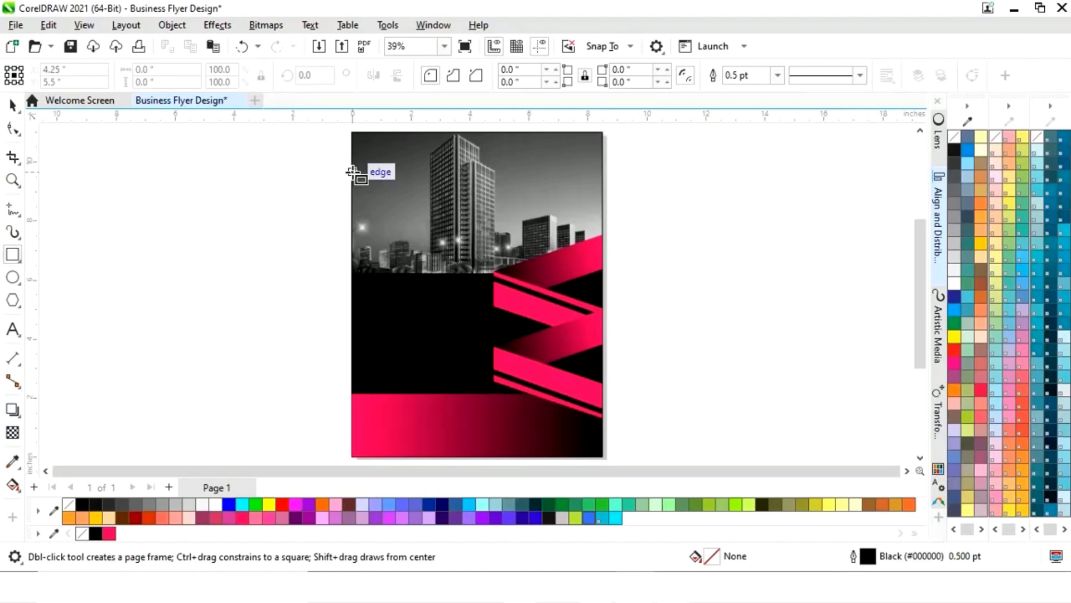
drag(353, 172, 439, 213)
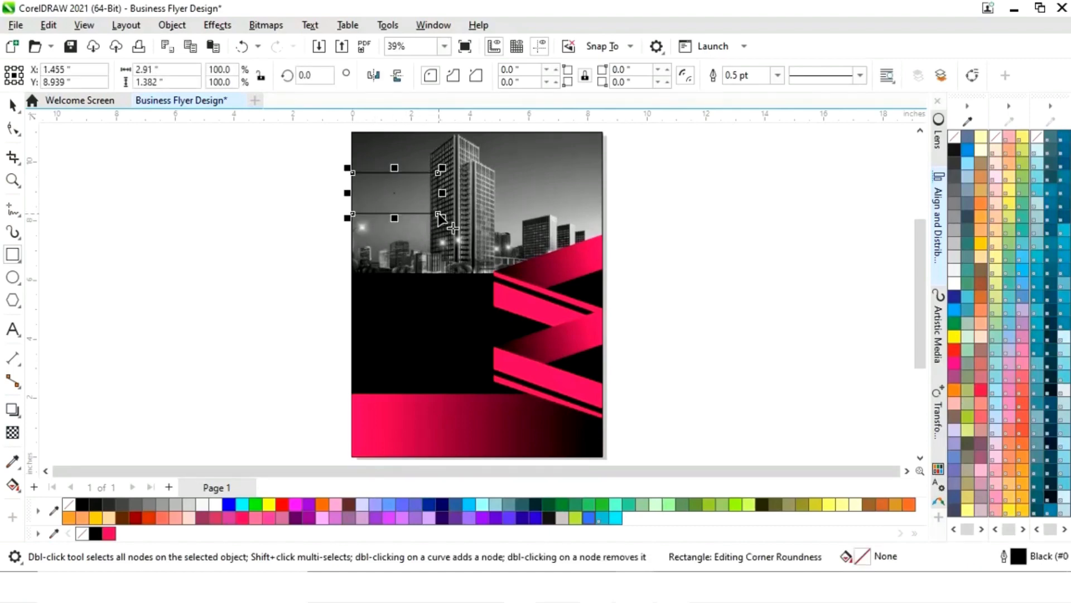
right_click(395, 195)
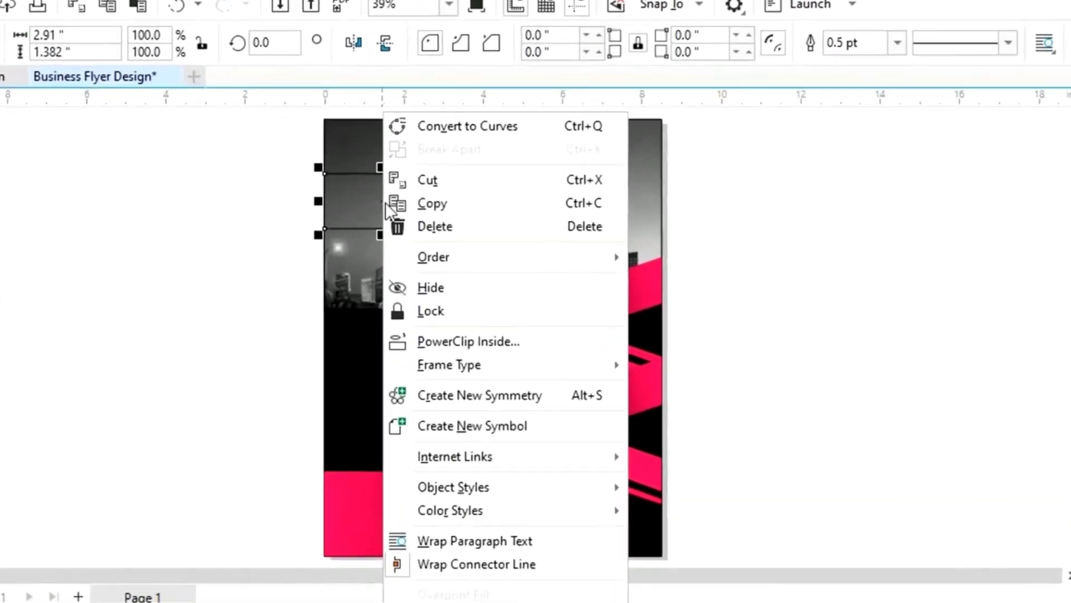
click(457, 137)
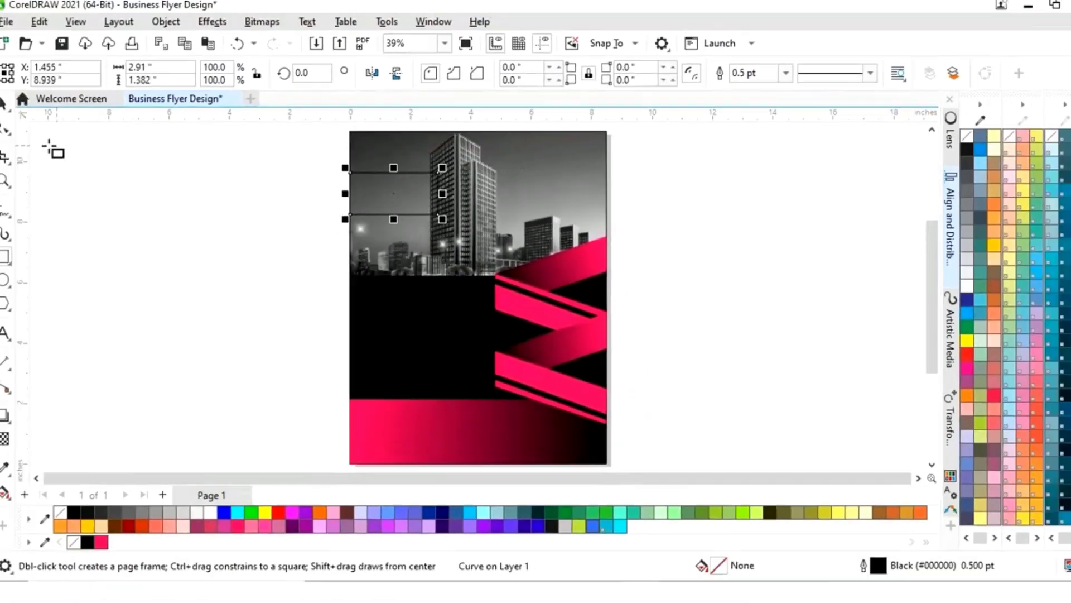
Move the rectangle's upper-right node inward along the top edge to slant its right side.
click(15, 131)
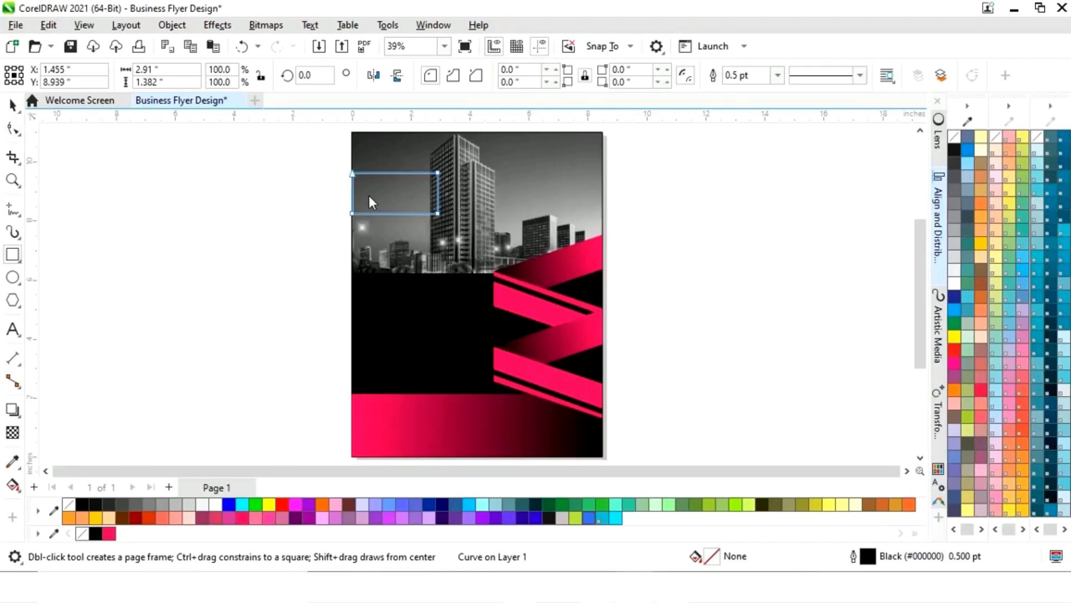
drag(438, 173, 425, 172)
click(12, 104)
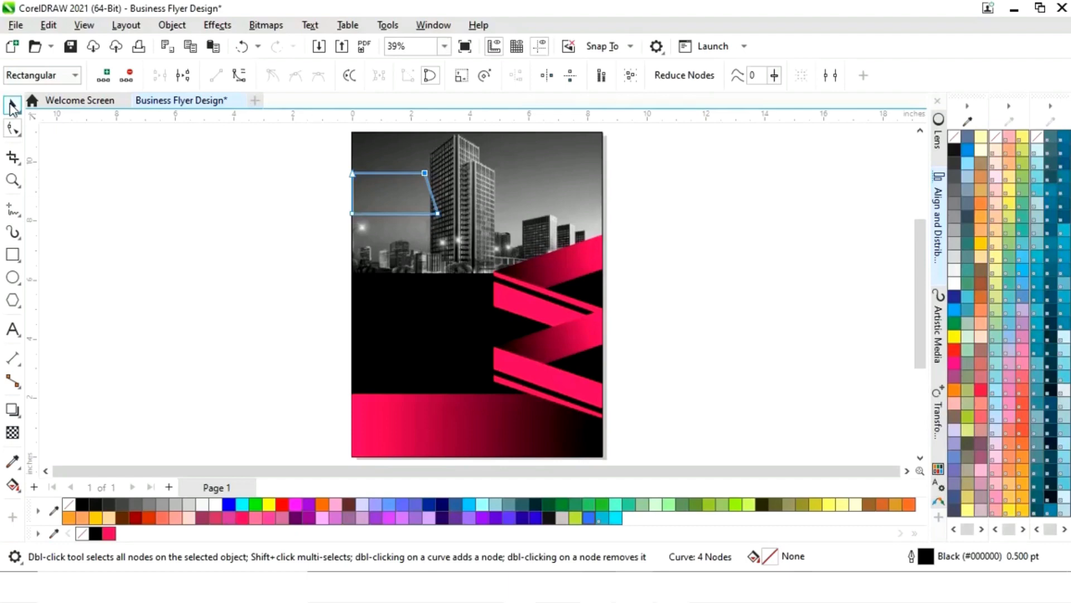
Fill the slanted shape with Neon Red without an outline and resize it to about 3.18 × 1.09 in.
click(110, 533)
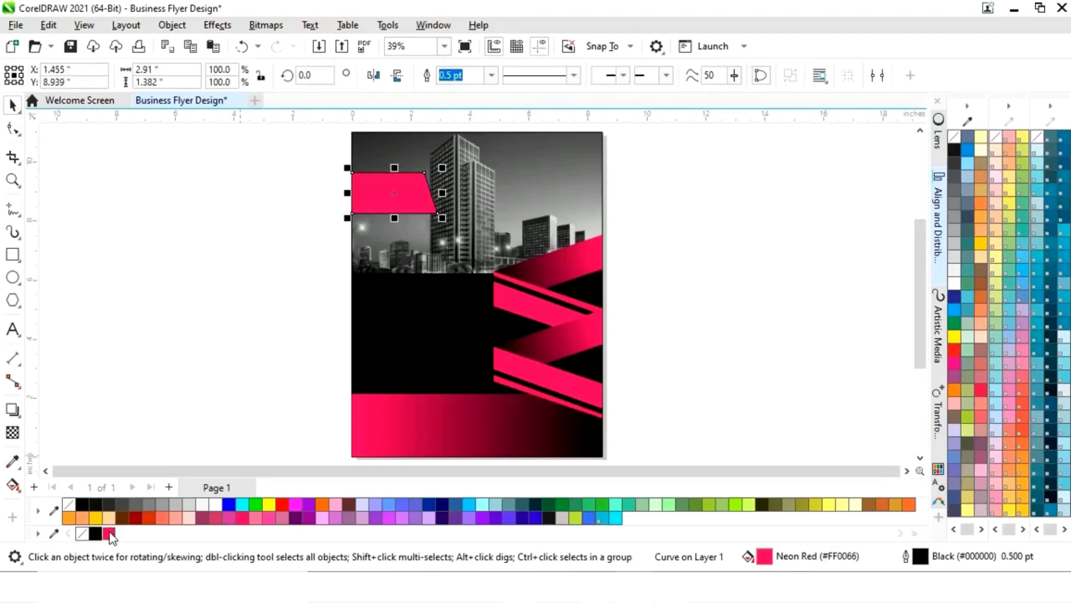
right_click(87, 534)
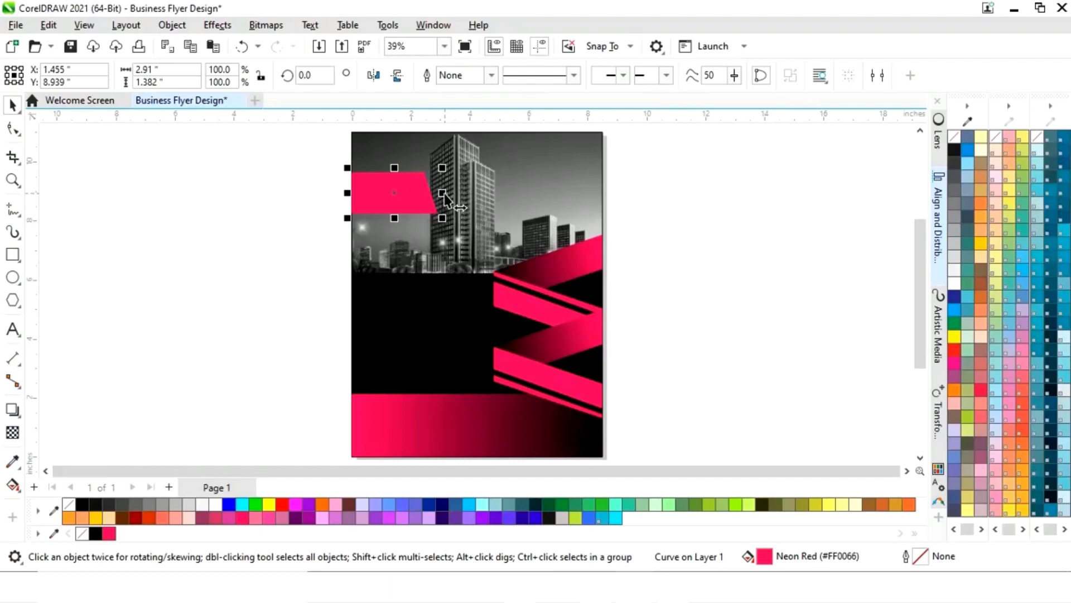
drag(394, 168, 451, 197)
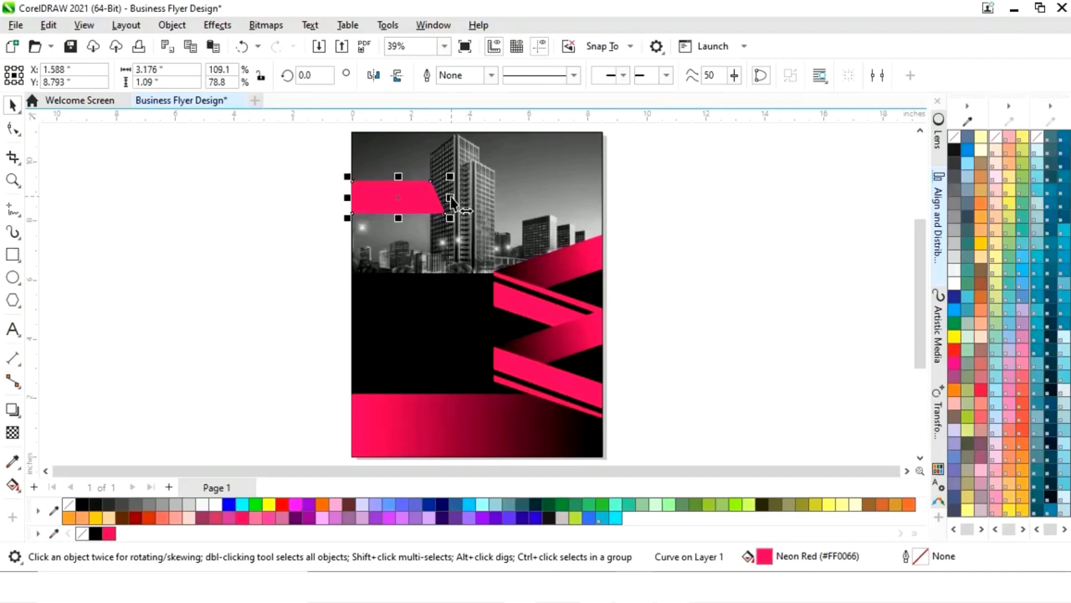
click(312, 235)
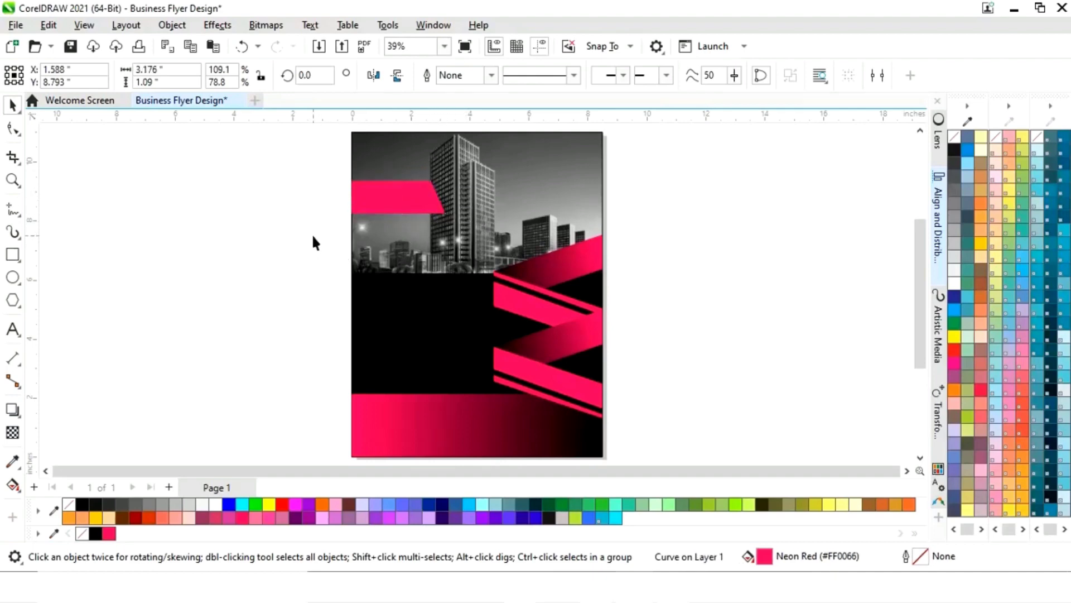
Make a smaller copy of the slanted shape, fill it black and stretch it to about 2.80 × 1.21 in over the pink one.
click(438, 207)
drag(455, 219, 446, 213)
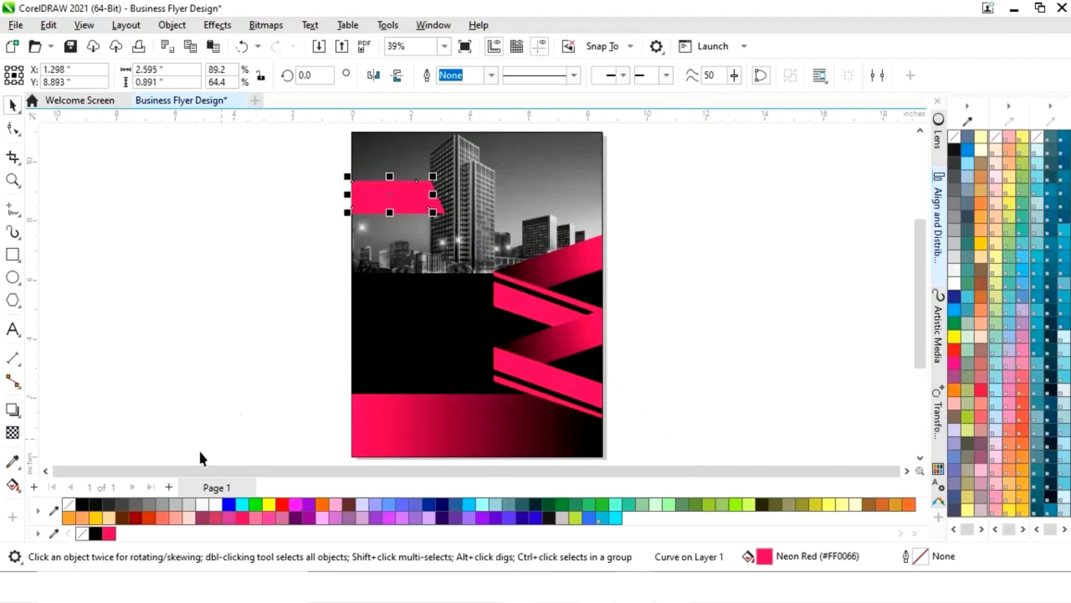
click(95, 534)
drag(391, 177, 391, 165)
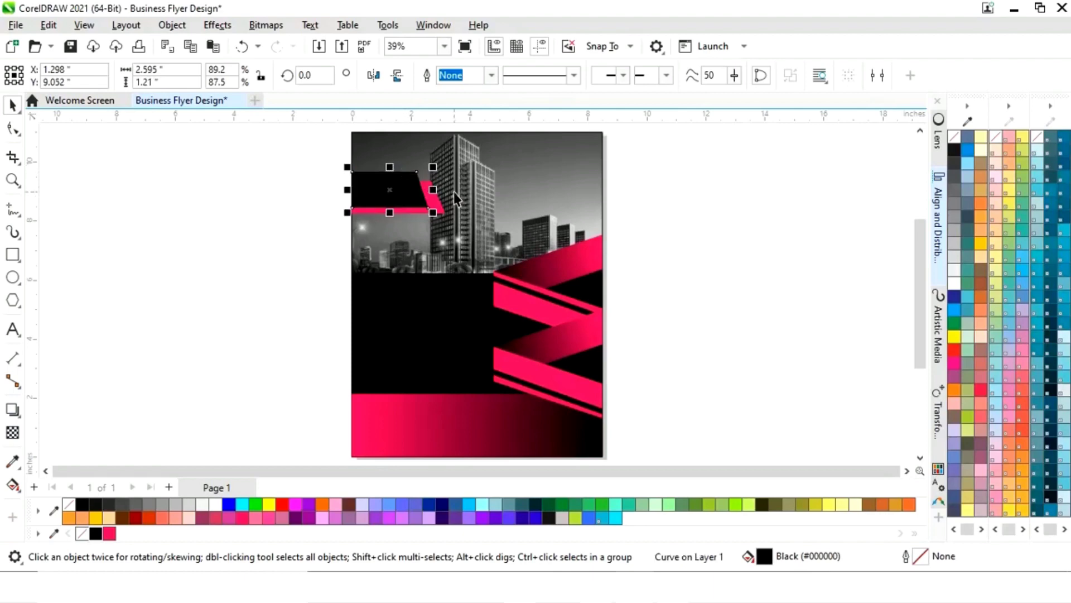
drag(438, 194, 444, 193)
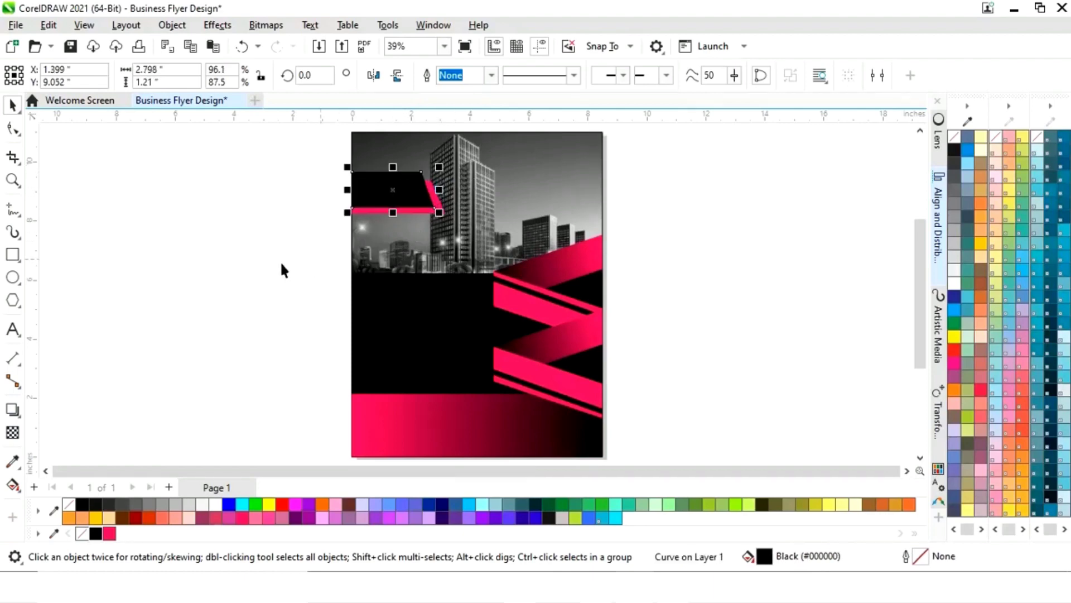
click(260, 266)
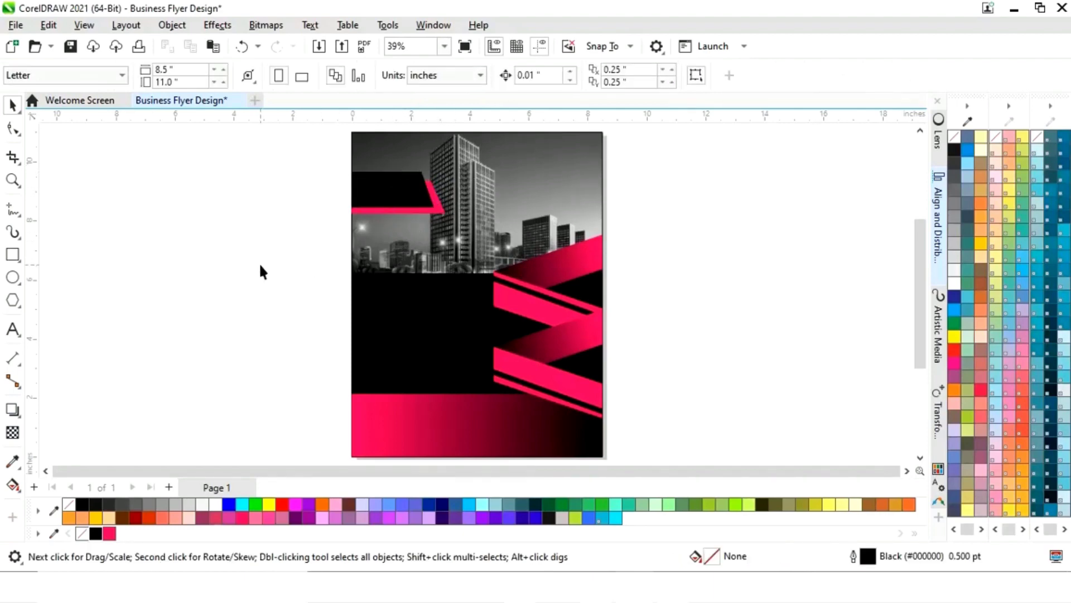
Add a downward drop shadow to the pink slanted shape and shorten it to a stretch of about 110 at 270°.
click(447, 218)
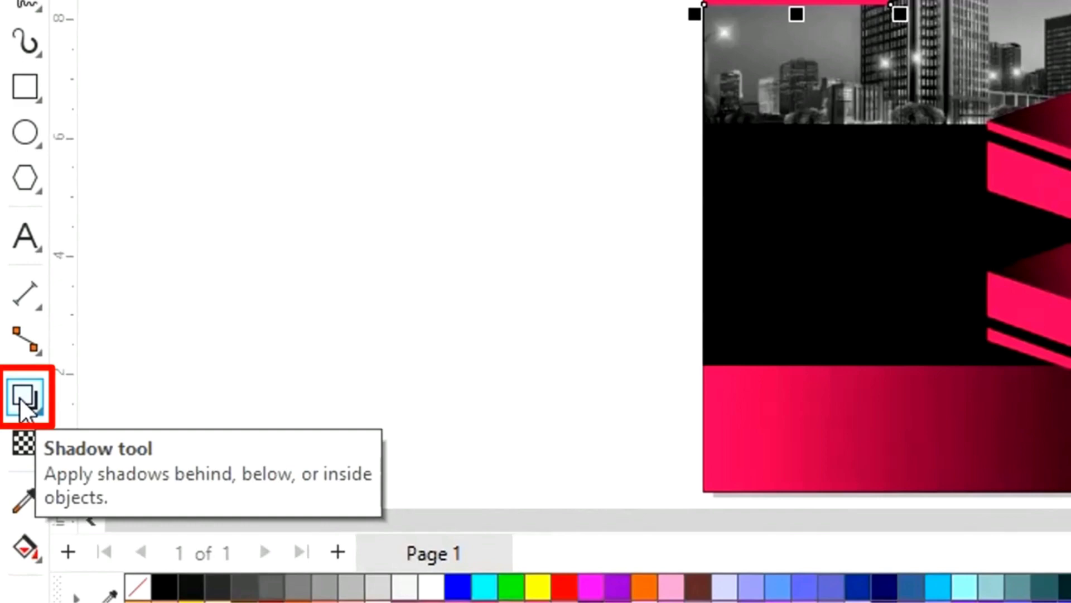
click(24, 400)
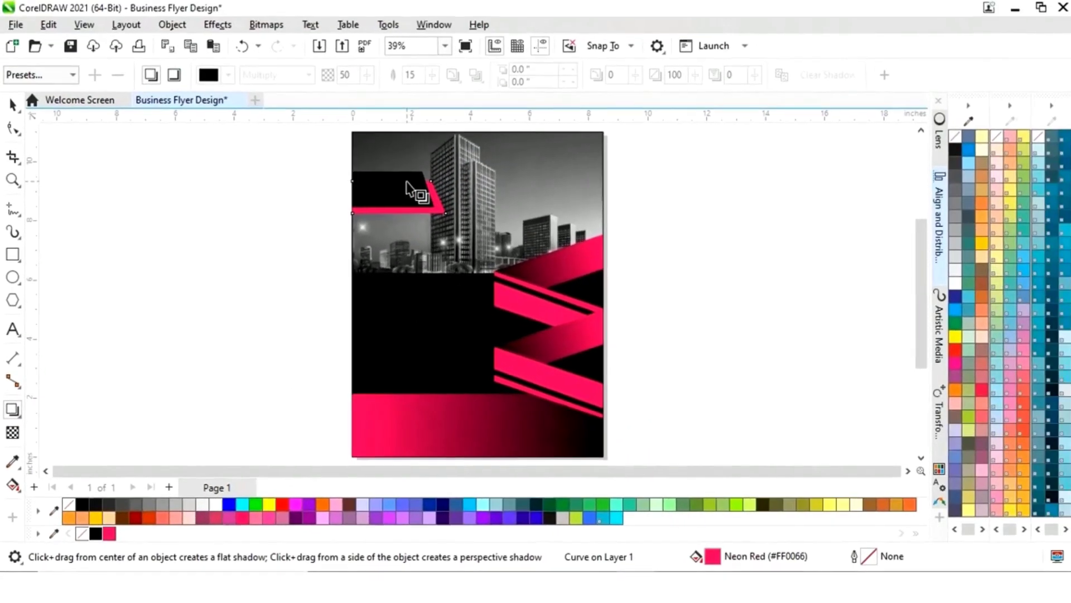
drag(399, 181, 398, 222)
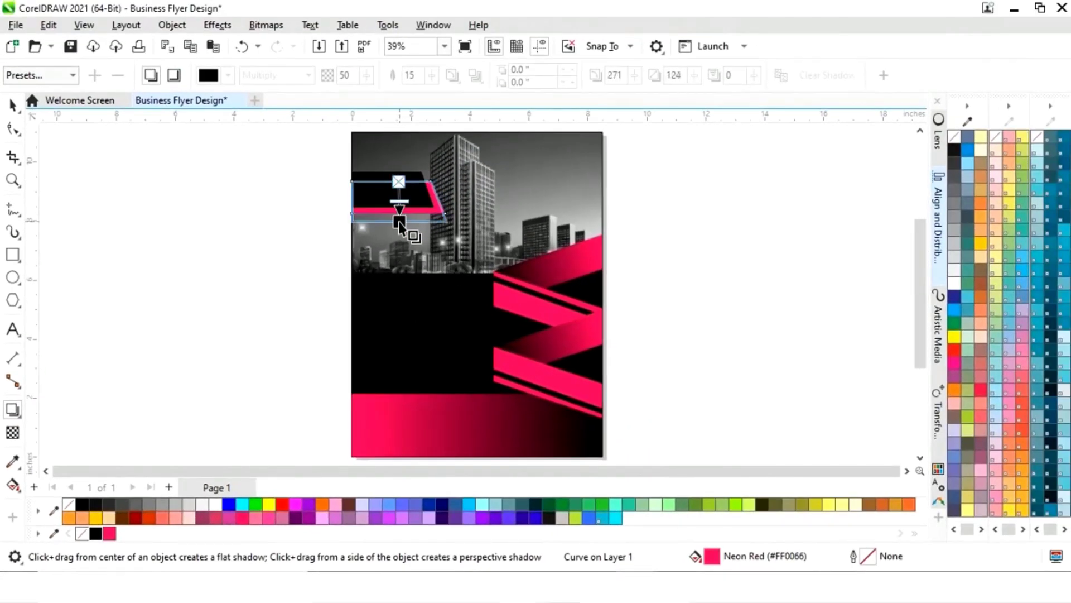
key(z)
drag(334, 153, 510, 247)
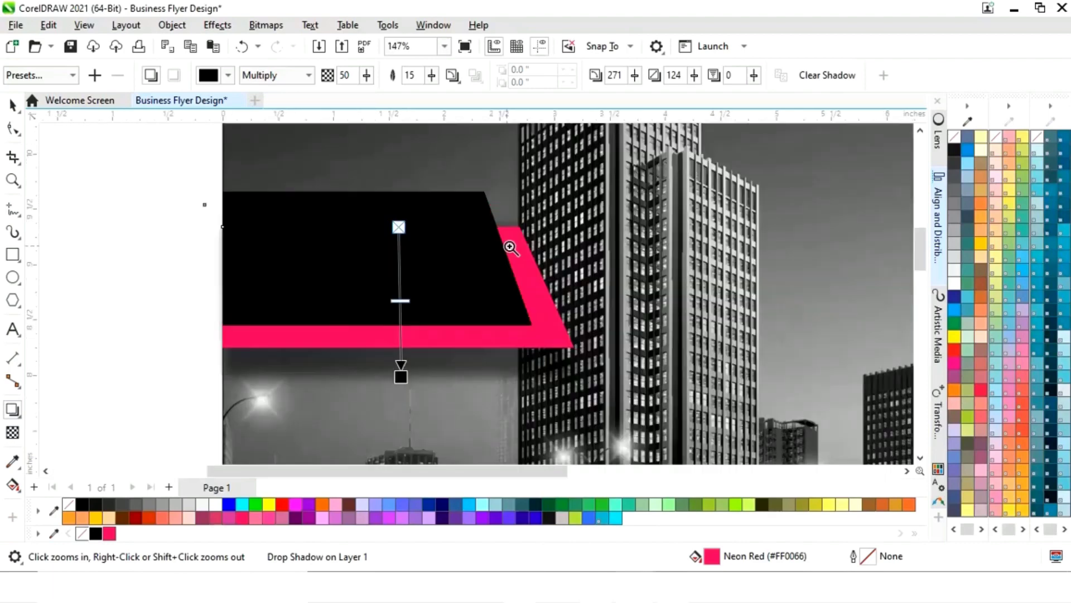
drag(401, 375, 400, 360)
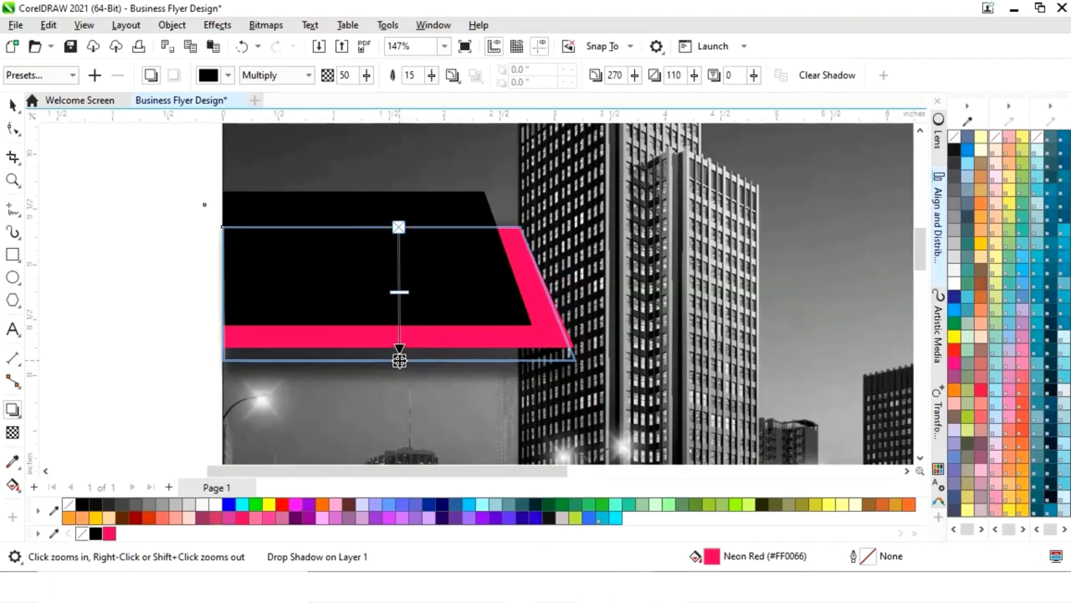
key(shift+F4)
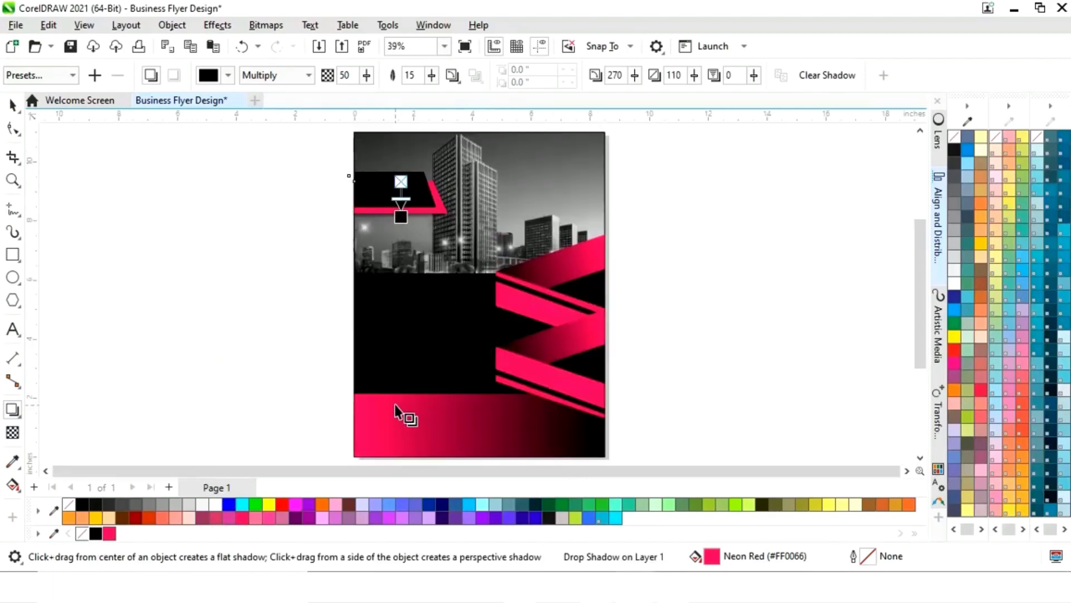
click(12, 104)
click(217, 220)
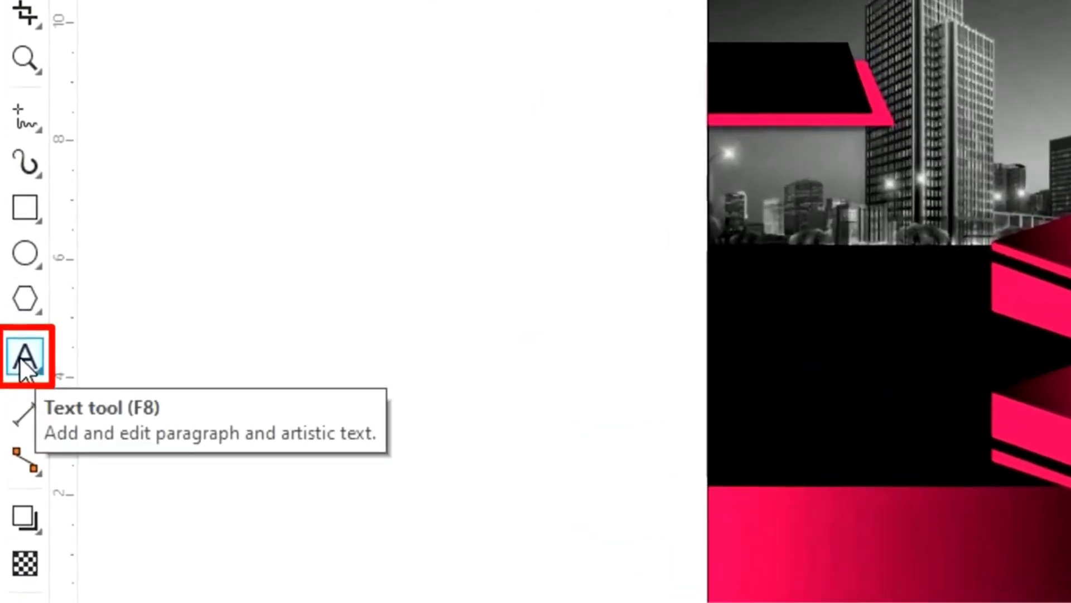
Add the artistic text "LOGO" in the American Captain Eternal font beside the page.
click(11, 331)
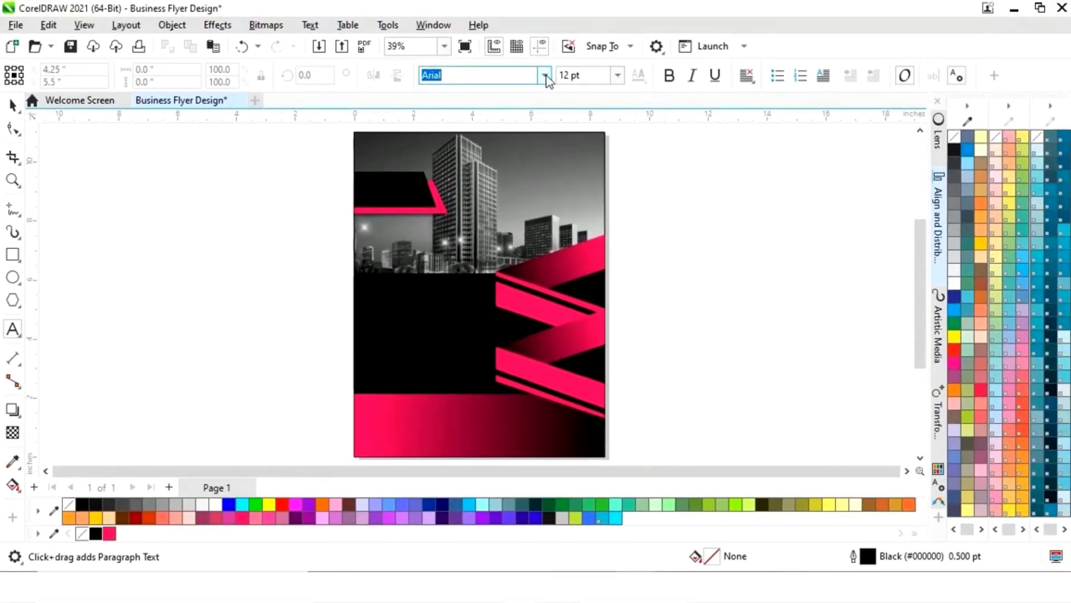
click(545, 76)
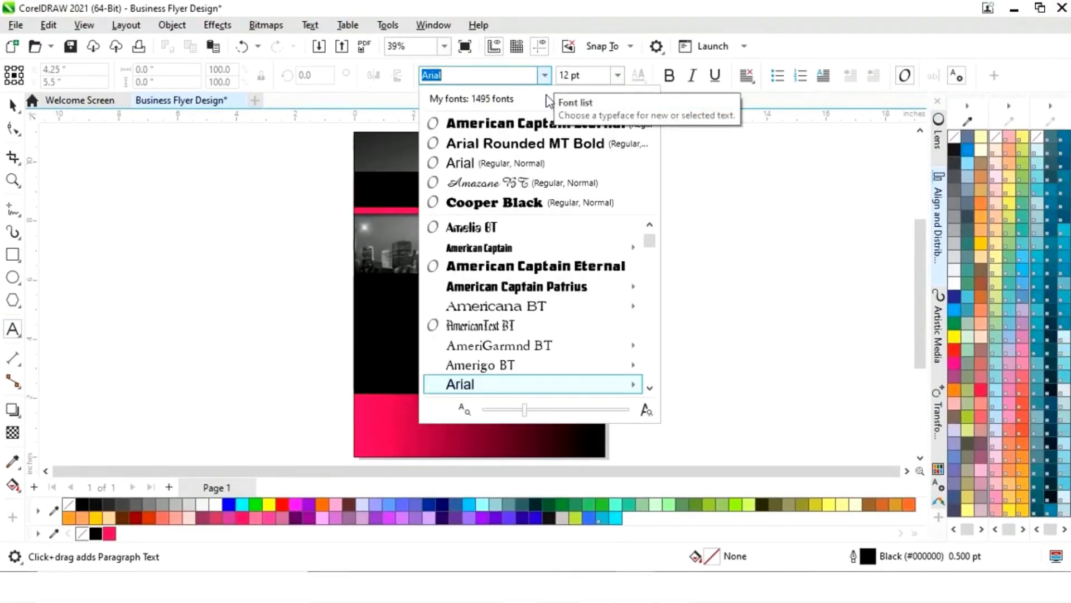
click(539, 128)
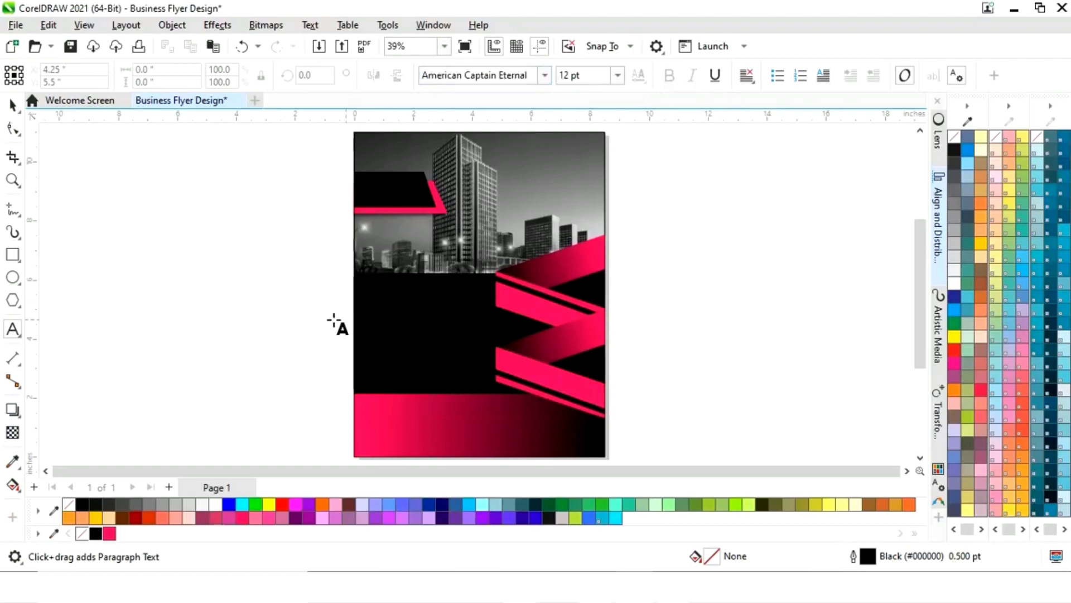
click(170, 313)
text(LOGO)
Fill the LOGO text white and fit it inside the black slanted label at about 1.71 × 0.50 in.
click(12, 105)
drag(212, 307, 387, 223)
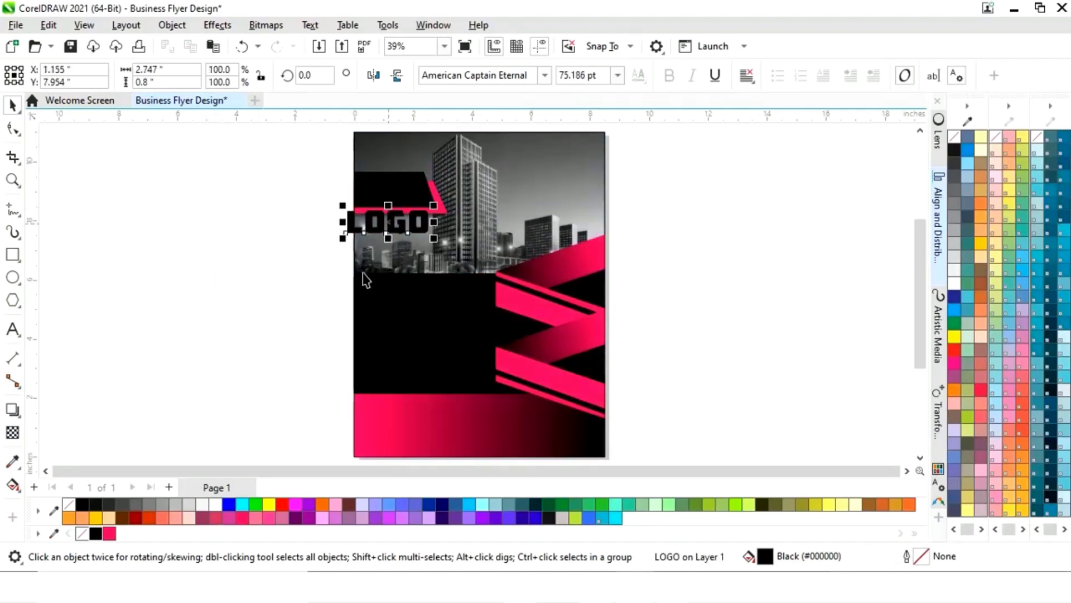
click(214, 505)
drag(438, 245, 427, 206)
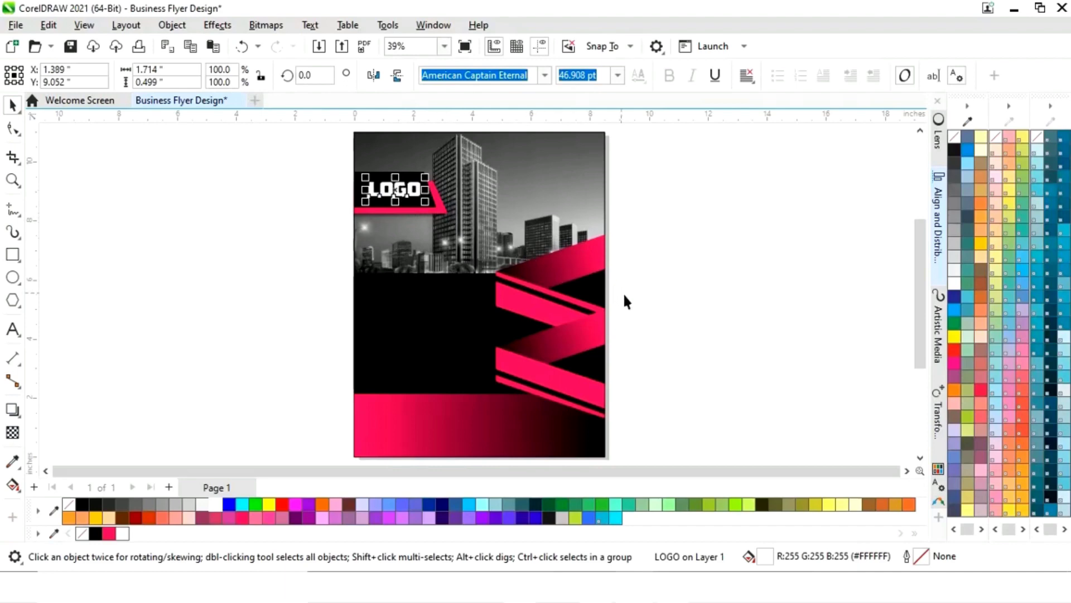
click(689, 267)
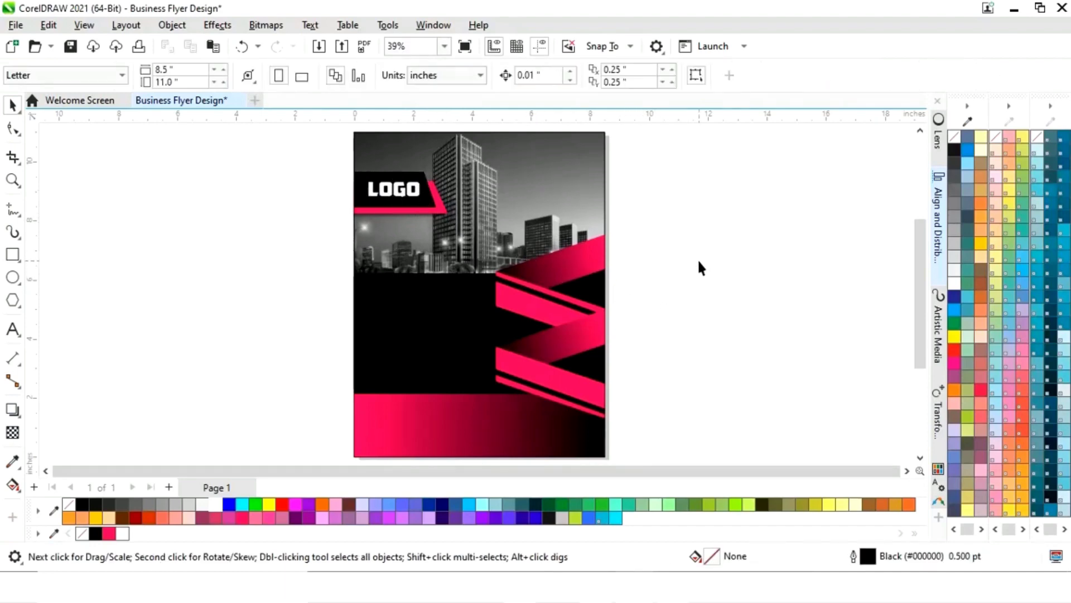
Nudge the whole slanted label with its shadow and LOGO text up by about 0.35 in.
drag(277, 249, 507, 158)
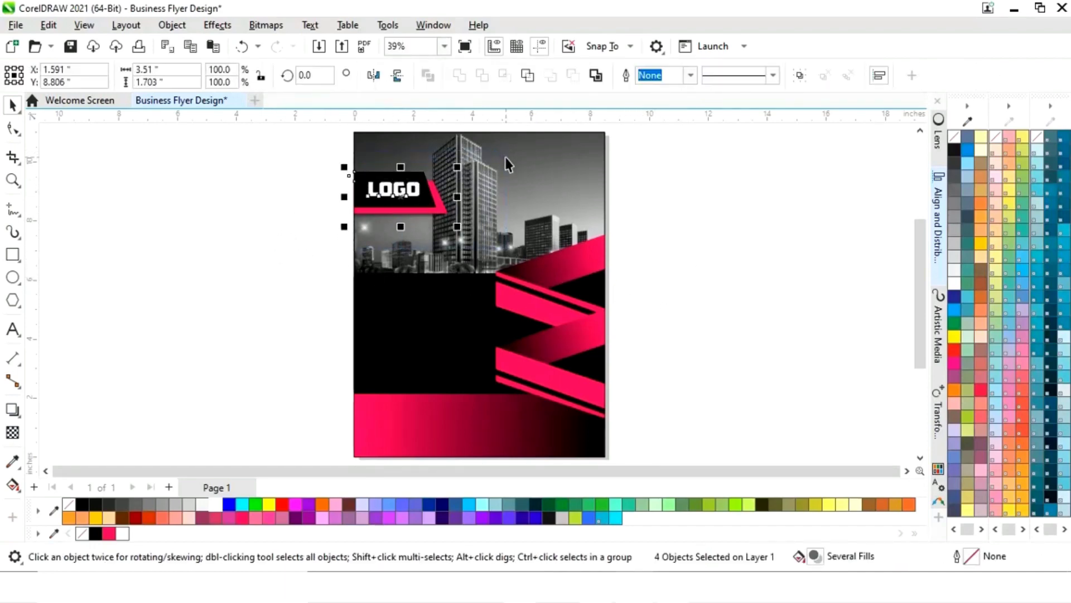
key(Up)
key(Up)
key(Up)
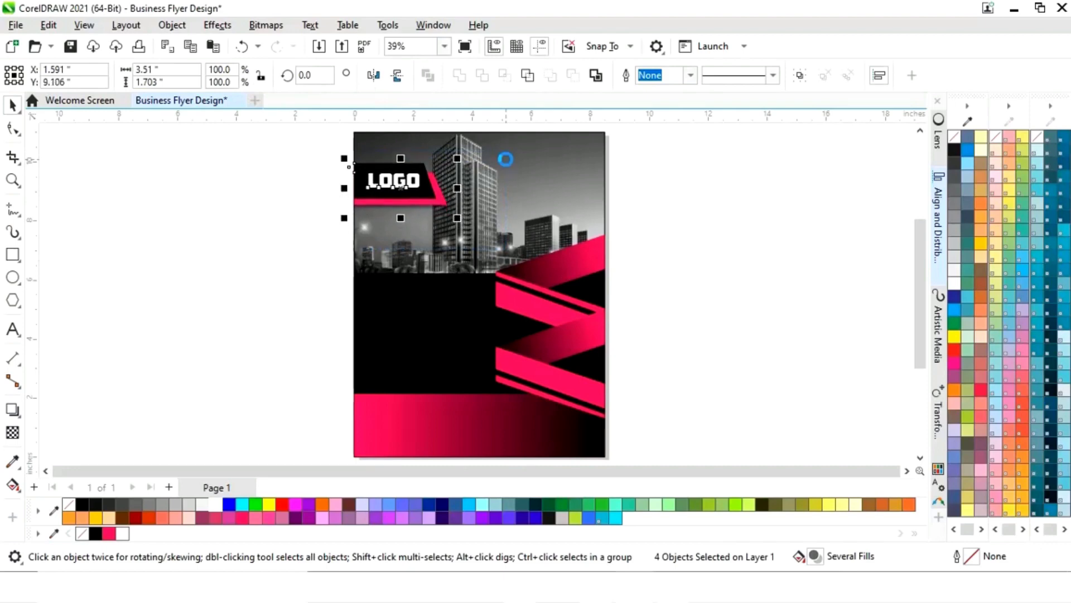
key(Up)
key(Up)
key(Up)
key(Up)
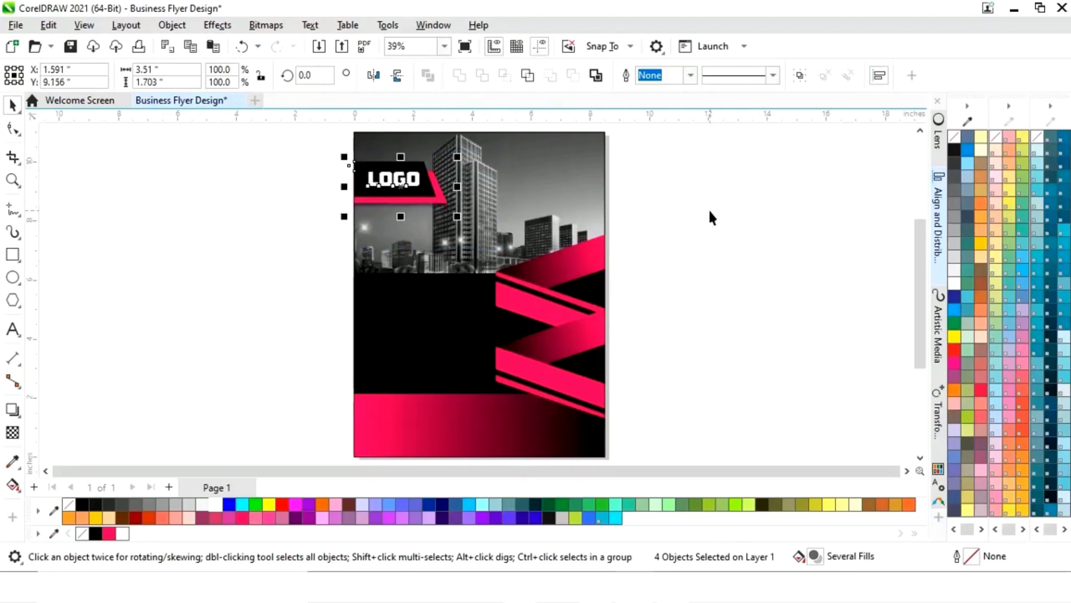
click(710, 211)
Add the three-line Arial text "WE / PROVIDE / IDEAS!" on the blank area beside the page.
click(12, 331)
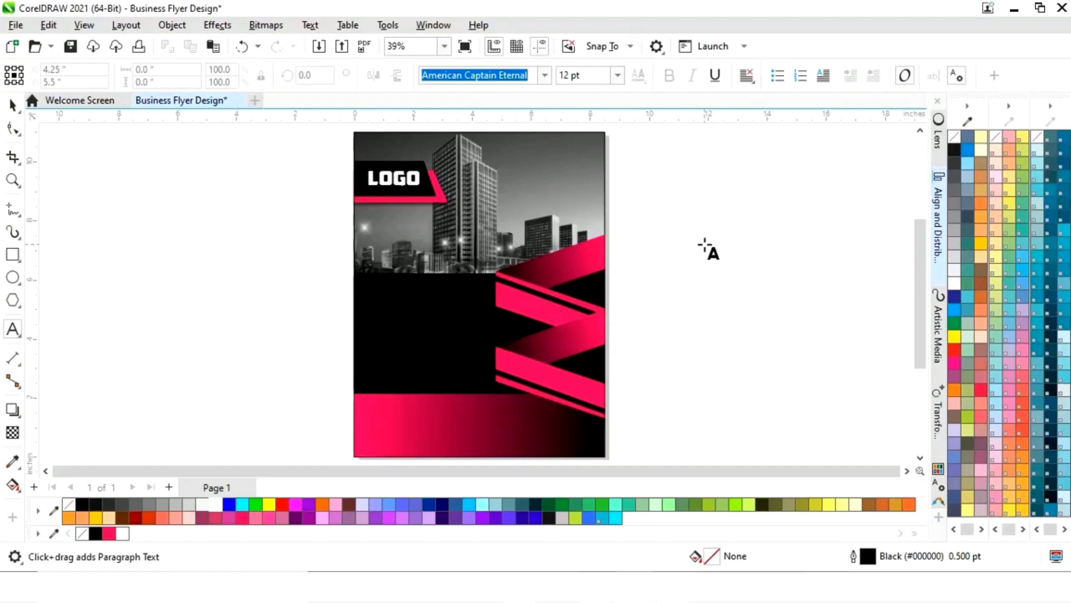
click(544, 75)
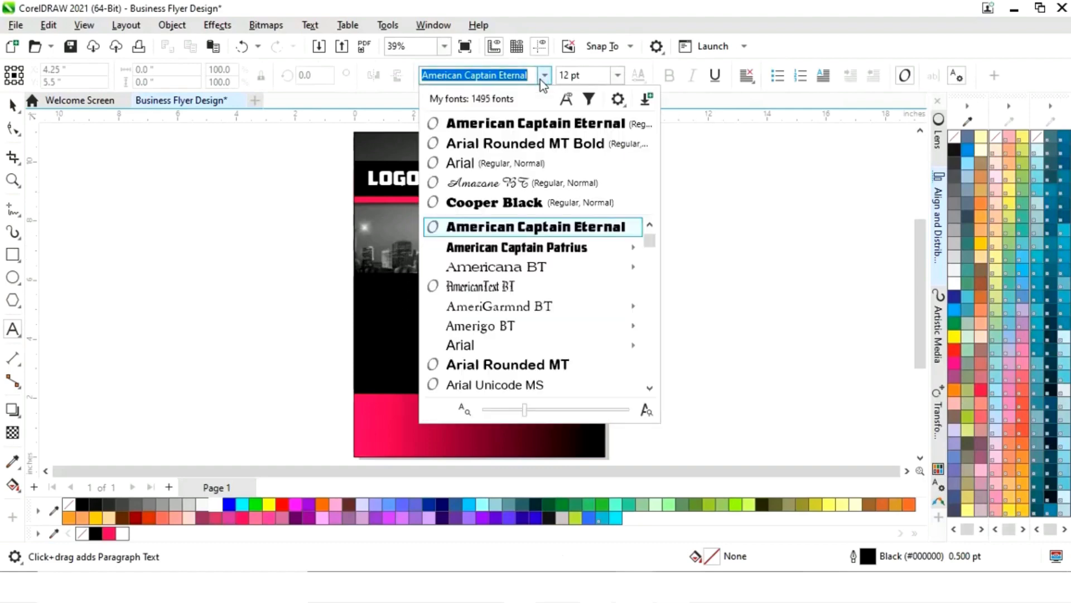
click(462, 163)
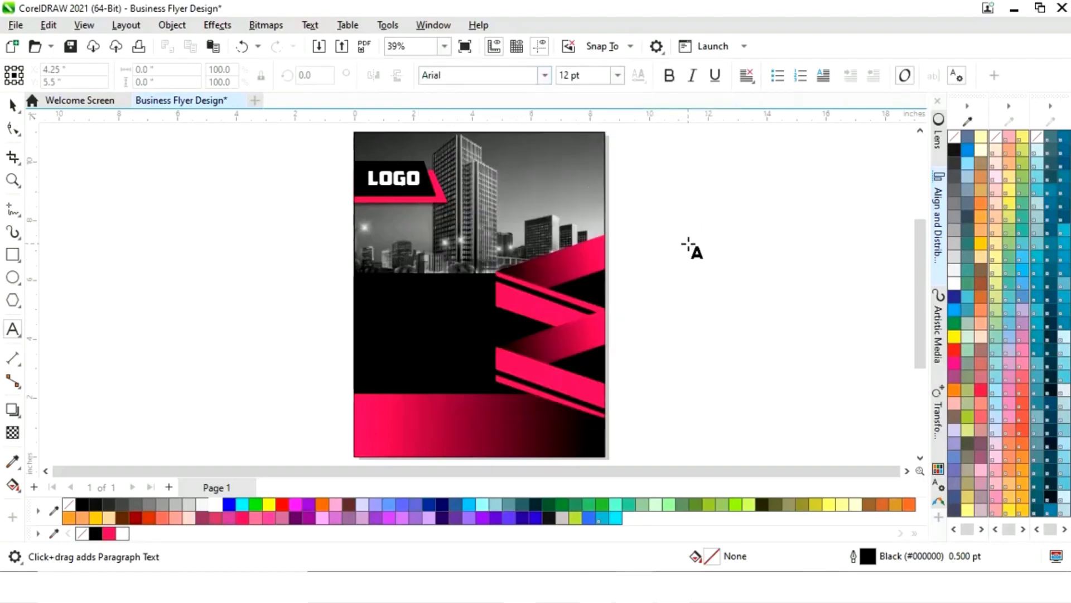
click(693, 226)
text(WE)
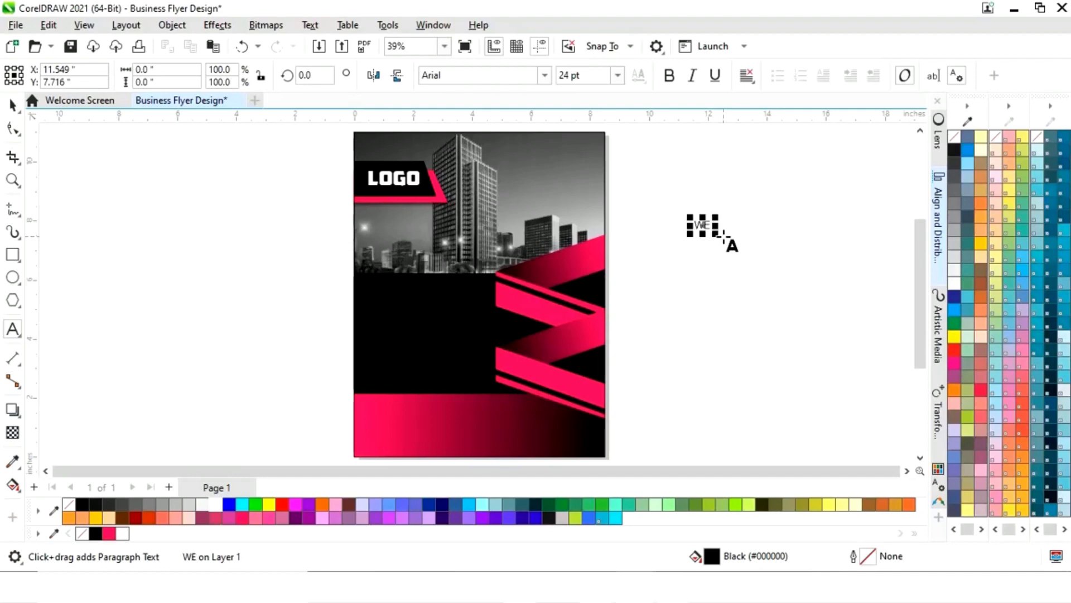
key(Escape)
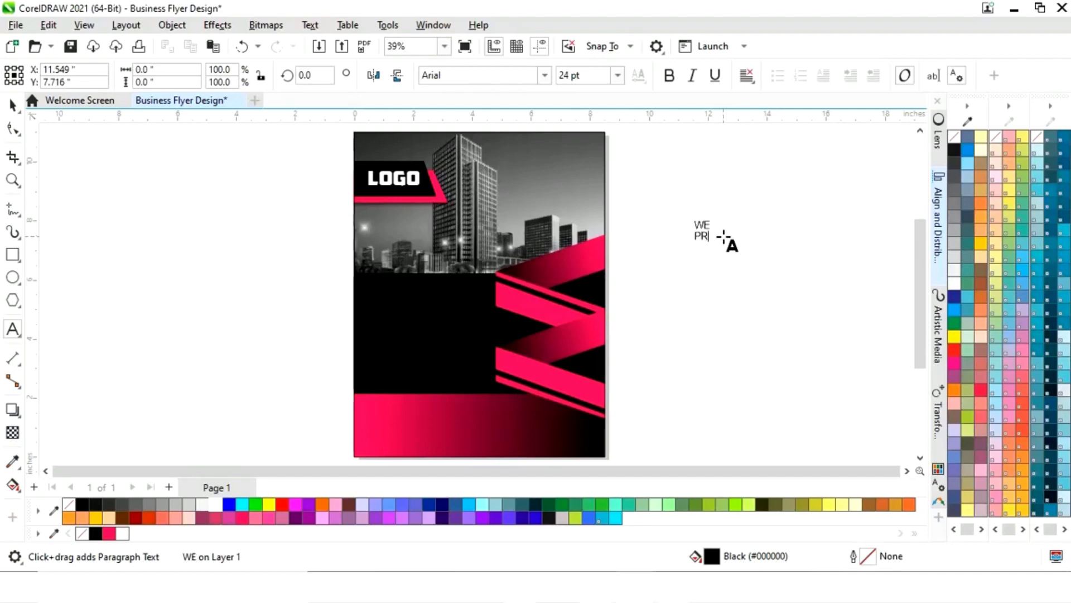
text(PROVIDE)
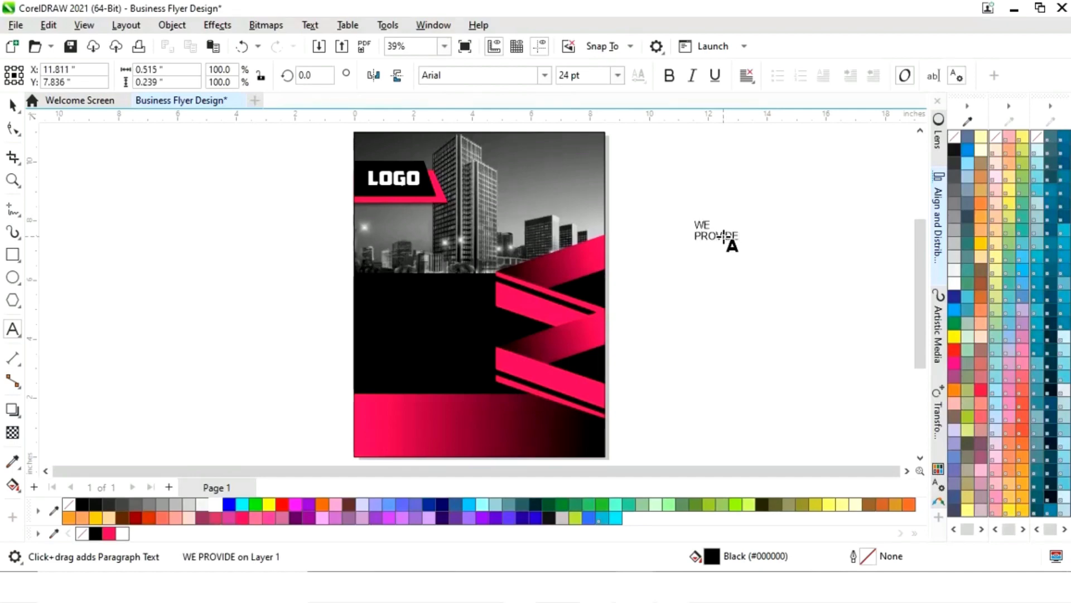
key(Return)
text(IDEAS!)
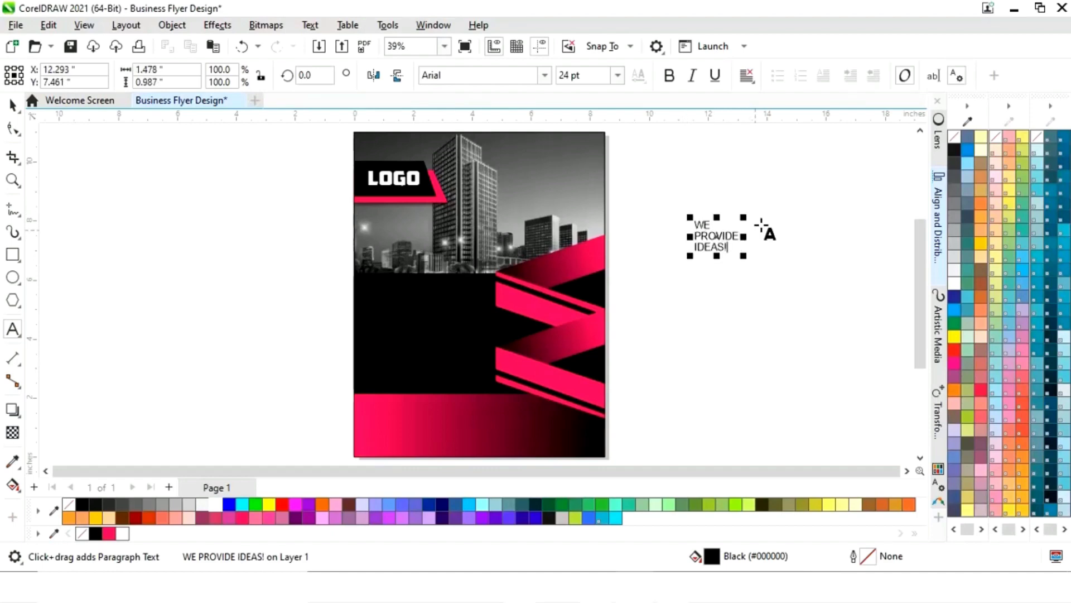
Right-align the "WE PROVIDE IDEAS!" text and enlarge it to about 43 pt.
click(12, 105)
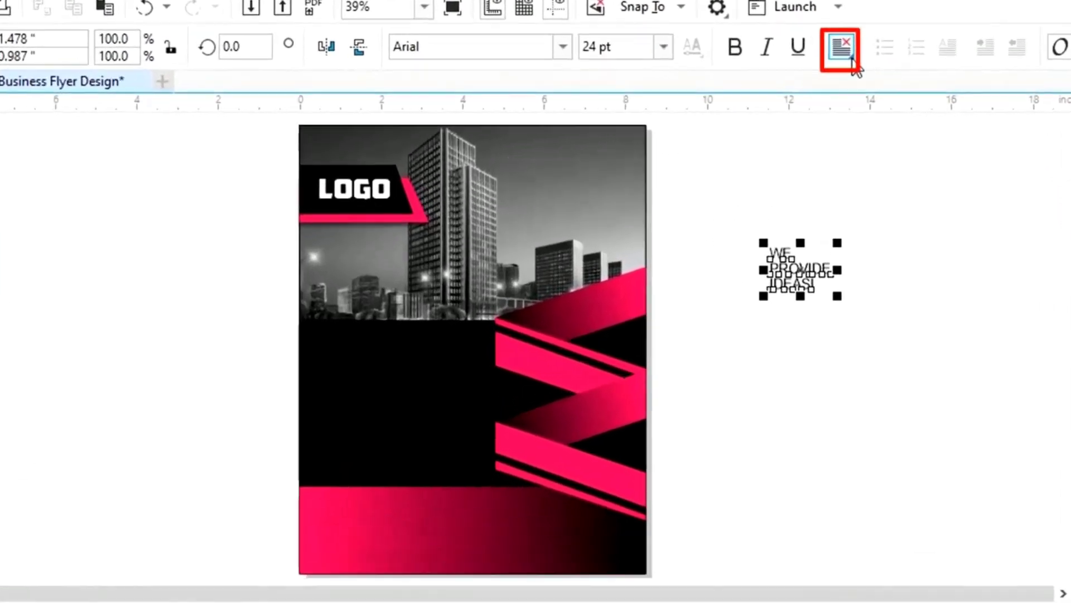
click(759, 81)
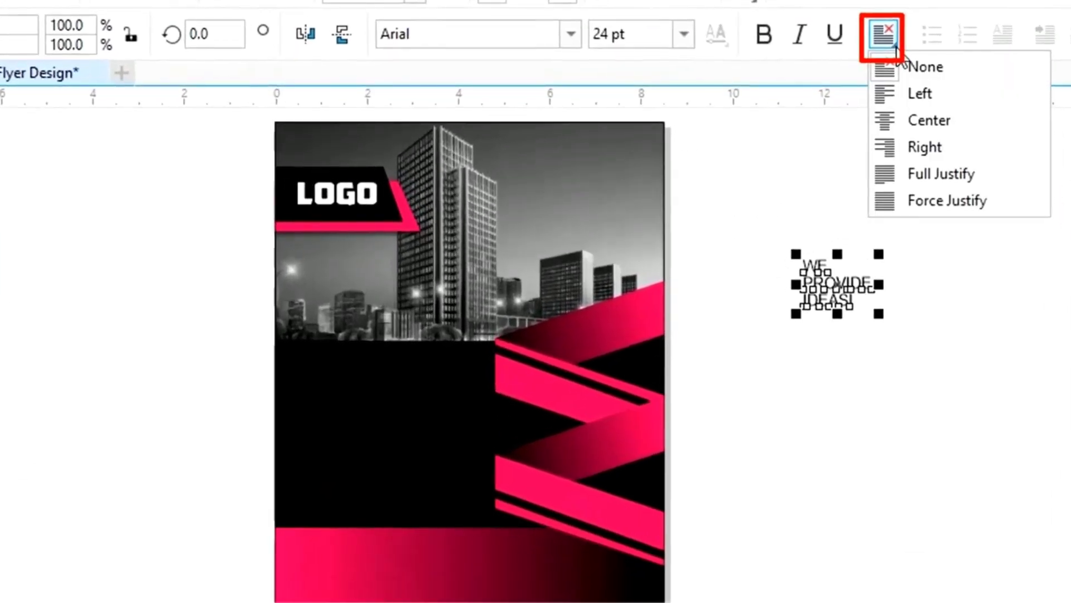
click(930, 147)
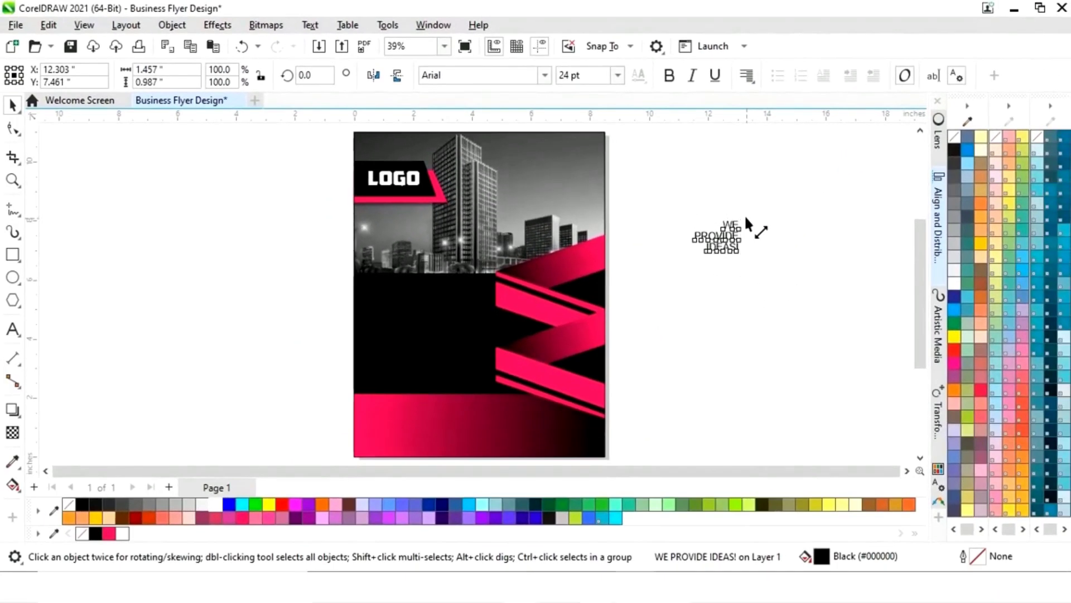
drag(754, 221, 789, 196)
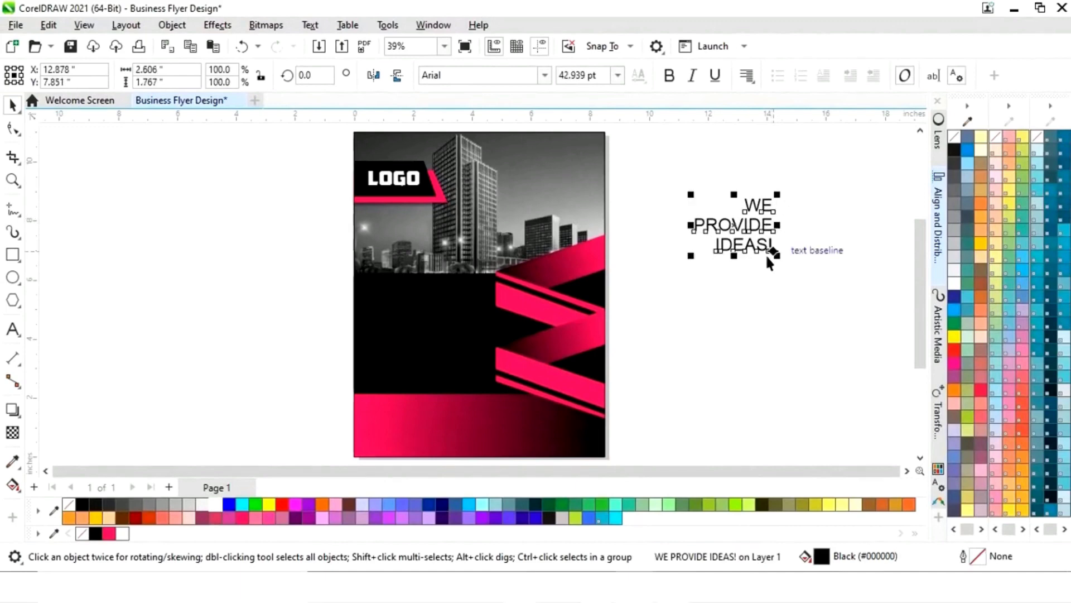
Make only the word "IDEAS!" in the three-line headline bold.
click(13, 330)
drag(776, 248, 710, 246)
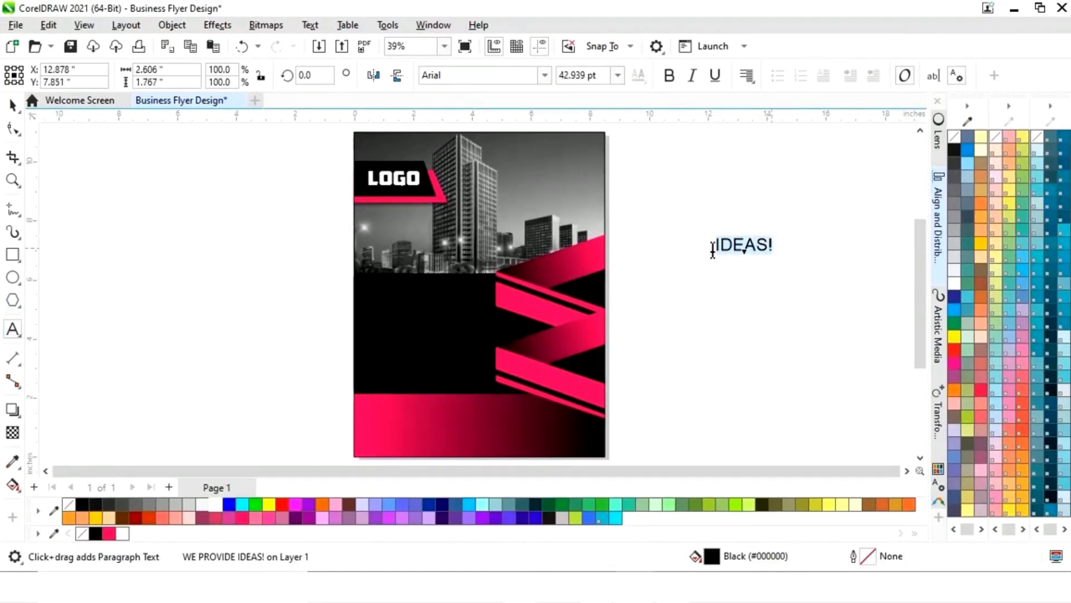
click(670, 76)
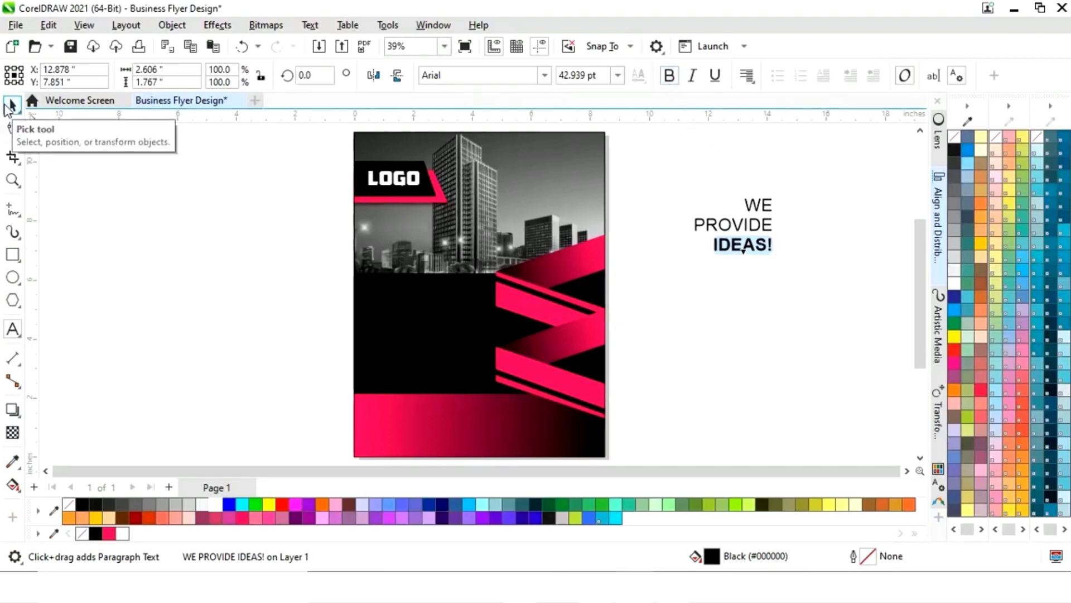
Place the "WE PROVIDE IDEAS!" text in the flyer's upper-right corner over the photo and fill it white.
click(10, 106)
drag(744, 226, 560, 176)
click(215, 504)
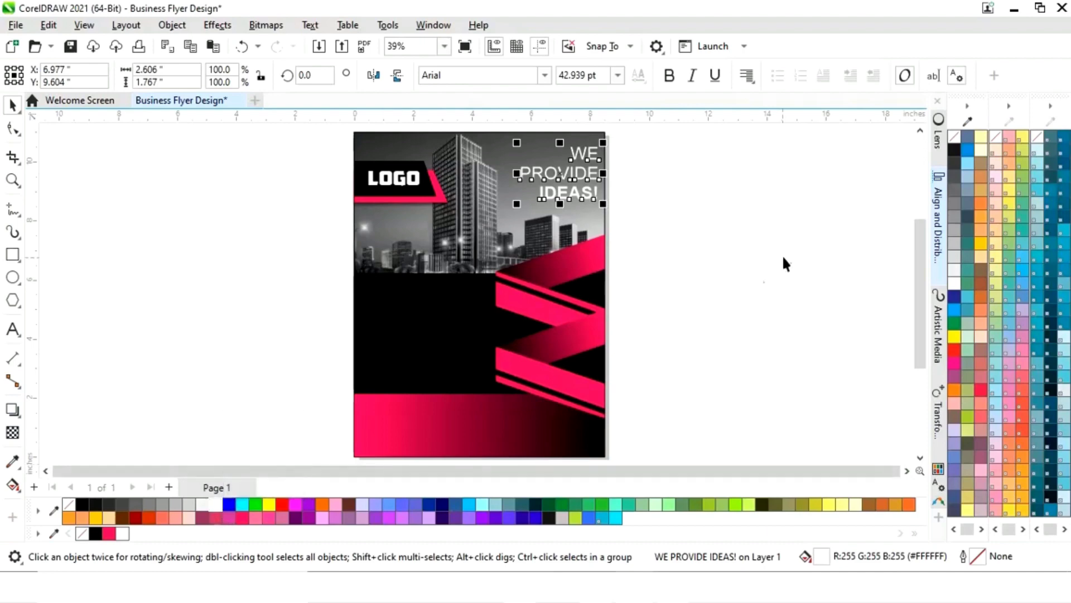
click(809, 266)
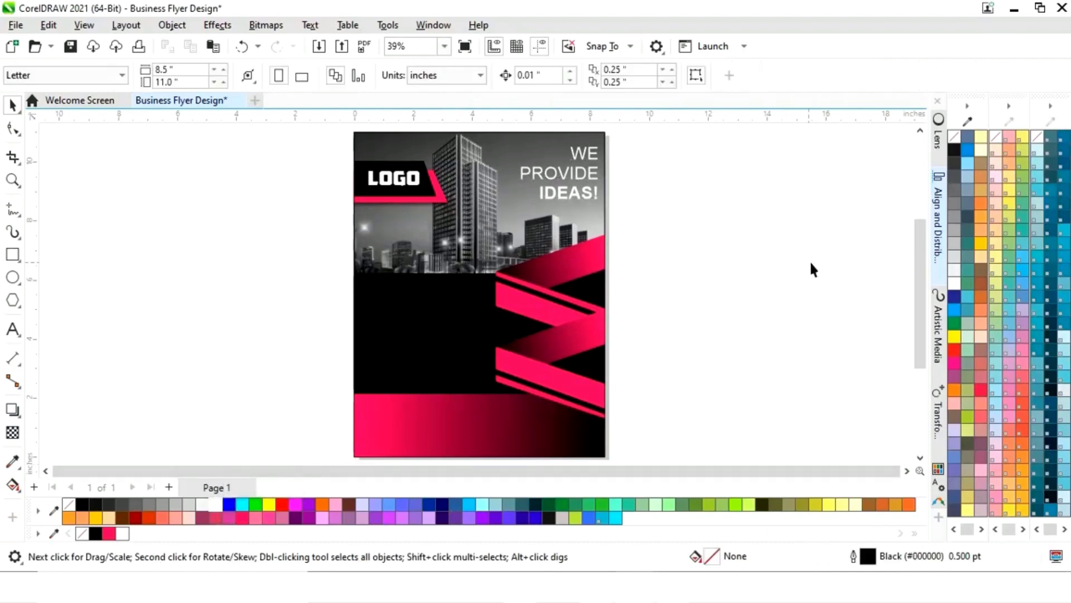
Add 24 pt Arial text beside the page: "DO YOU WANT TO BOOST UP YOUR BUSINESS?" and, below, "JUST CALL US AT" with the phone number.
click(12, 329)
click(633, 292)
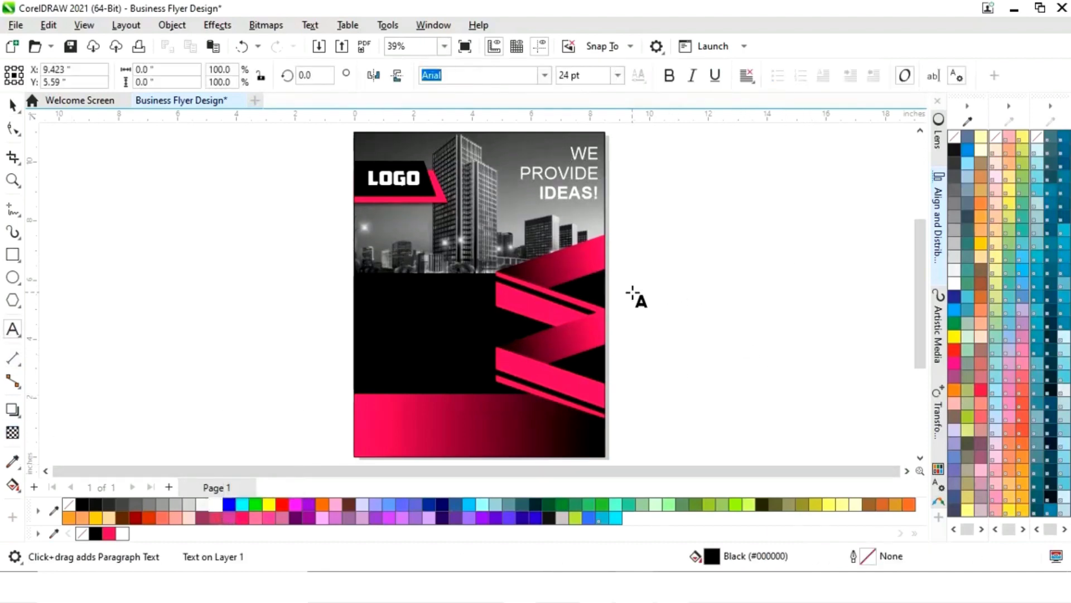
text(DO YOU WANT TO BOOST UP YOUR)
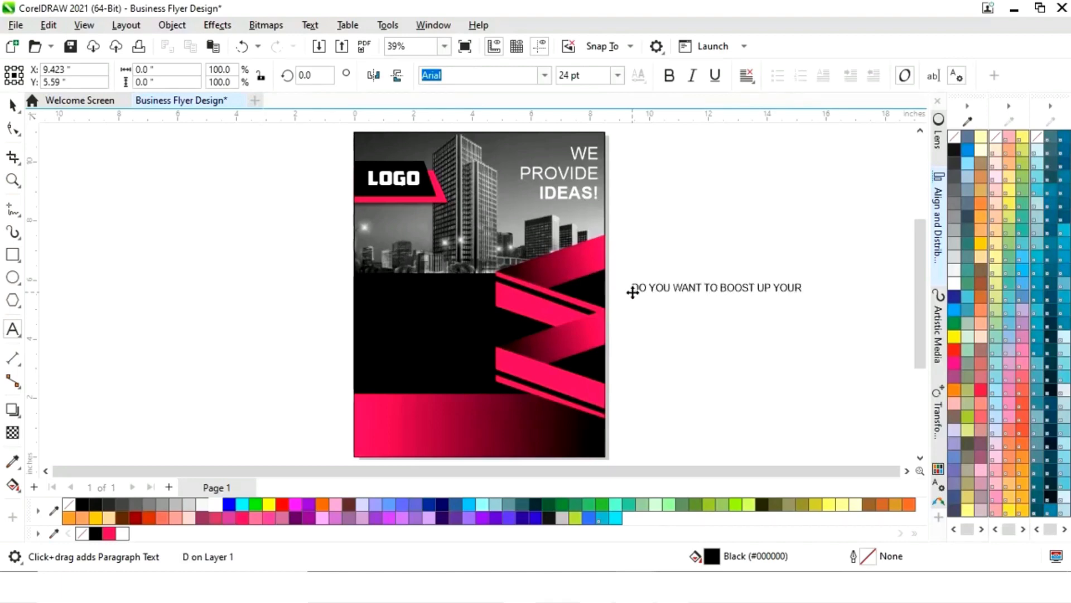
text( BUSINESS?)
key(Return)
text(BUSINESS? JUS)
text(T CALL US AT + (91) 5)
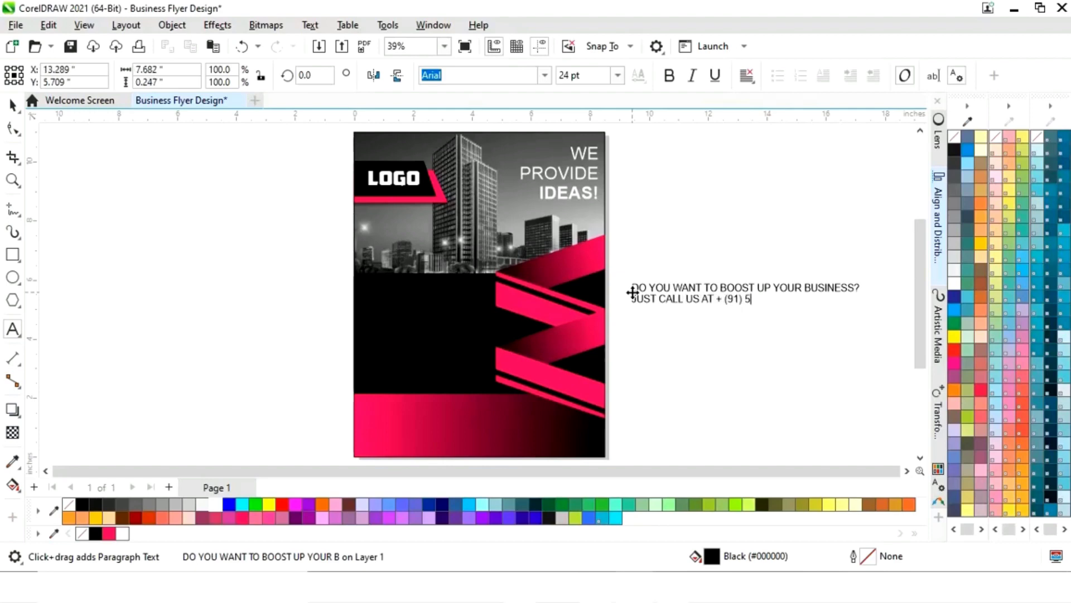
Center-align the two-line call-to-action text and move it over the lower part of the building photo.
click(14, 104)
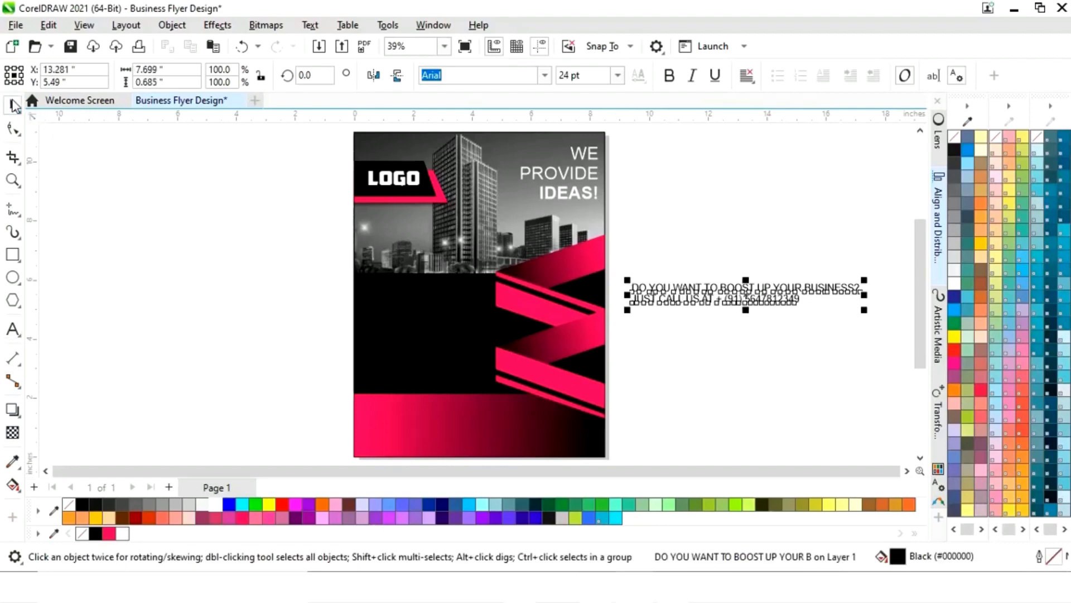
click(746, 75)
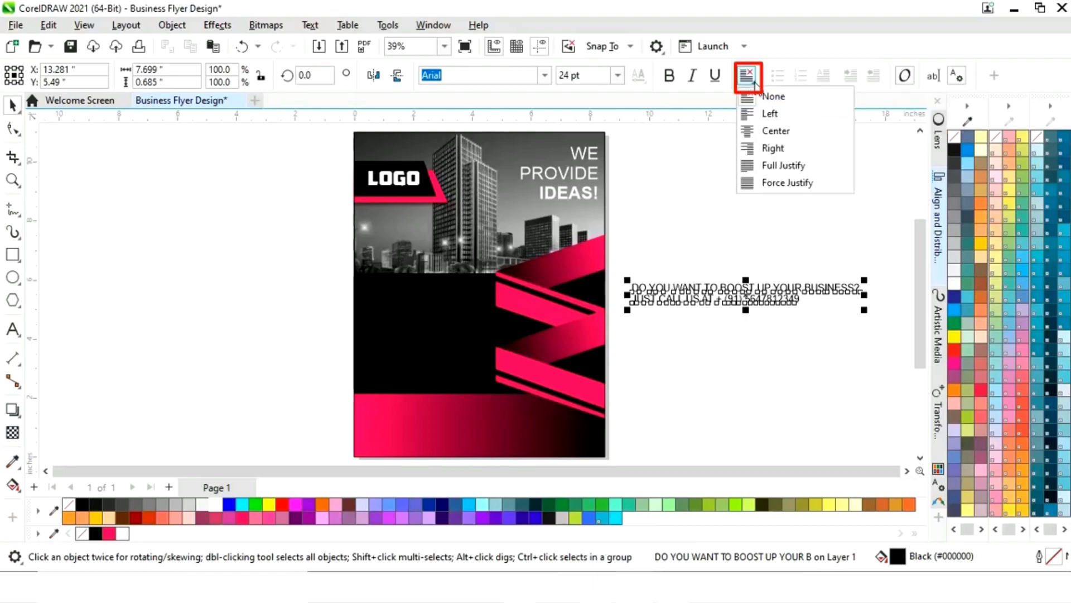
click(773, 132)
drag(757, 295, 481, 267)
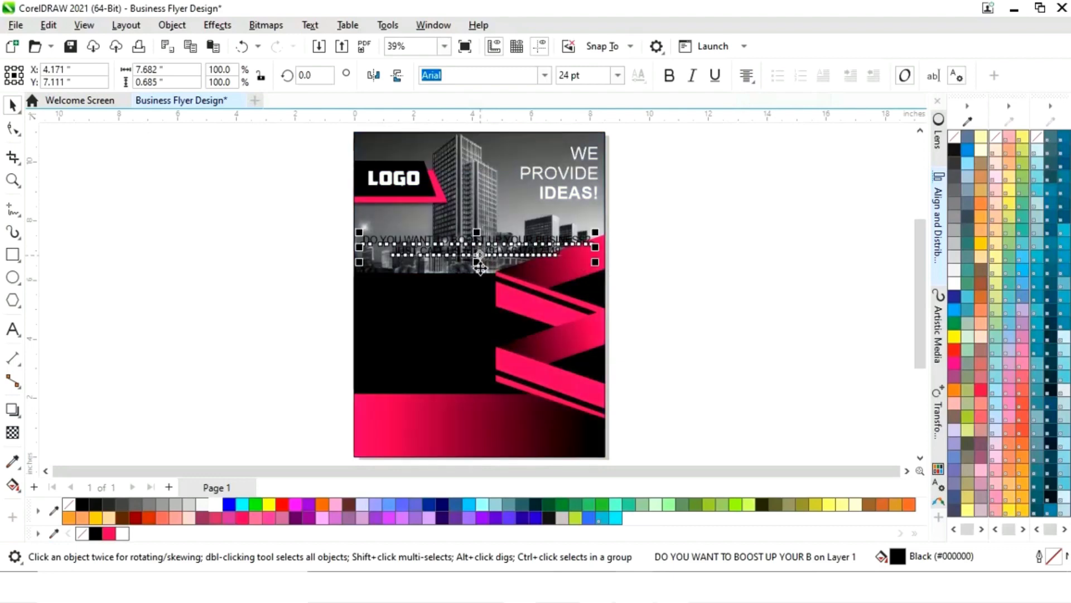
Format the call-to-action text white and bold at about 20 pt and fine-tune its position above the black area.
click(216, 503)
drag(597, 237, 561, 236)
click(667, 76)
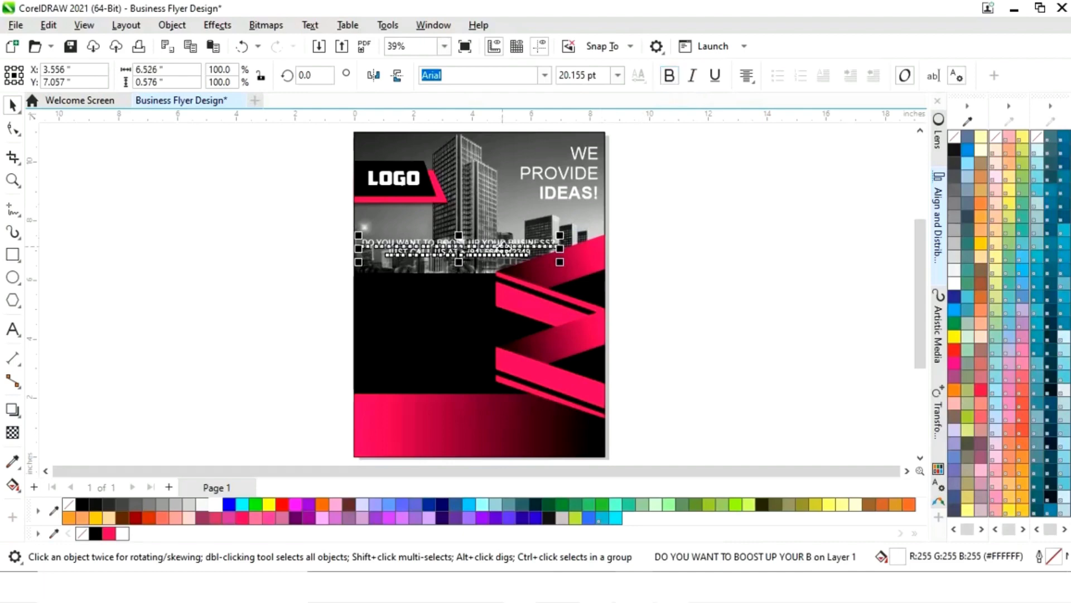
click(698, 273)
drag(456, 254, 458, 251)
click(700, 276)
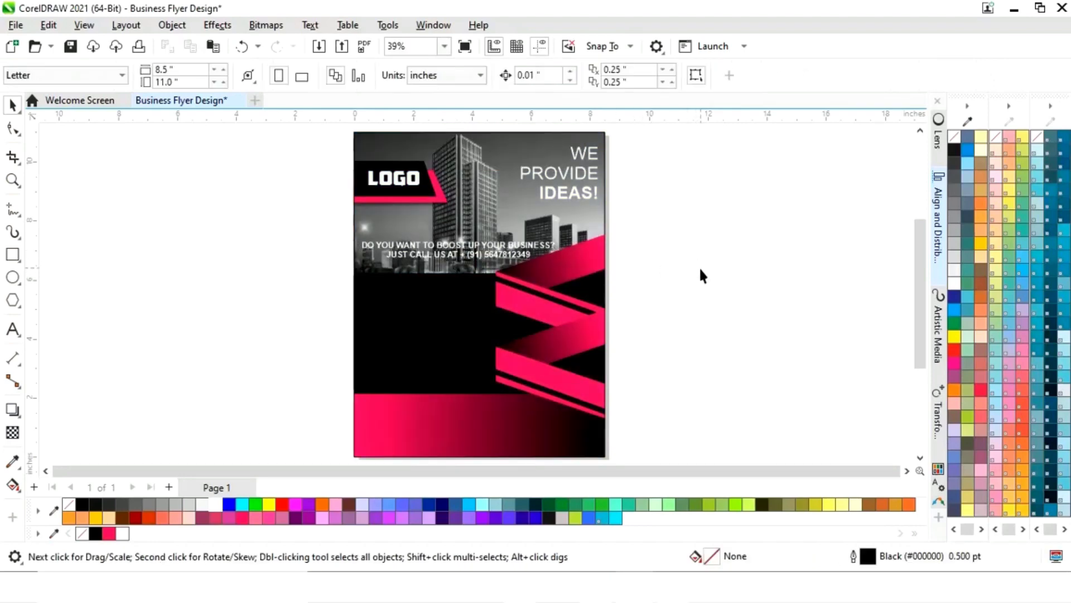
Draw a small ellipse about 0.81 × 0.89 in on the blank area left of the flyer.
scroll(547, 462, down, 1)
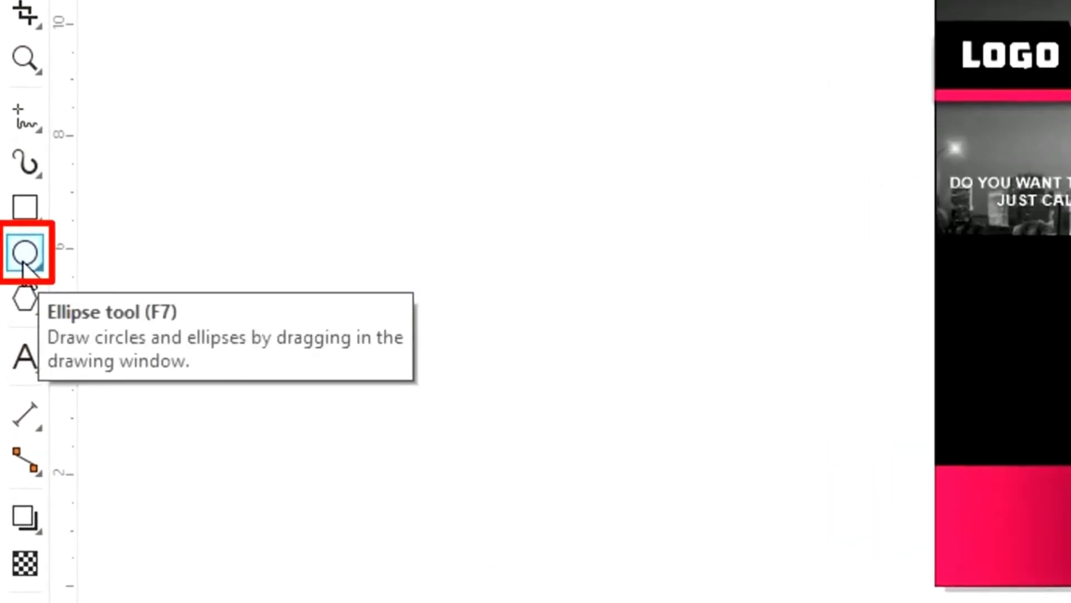
click(13, 279)
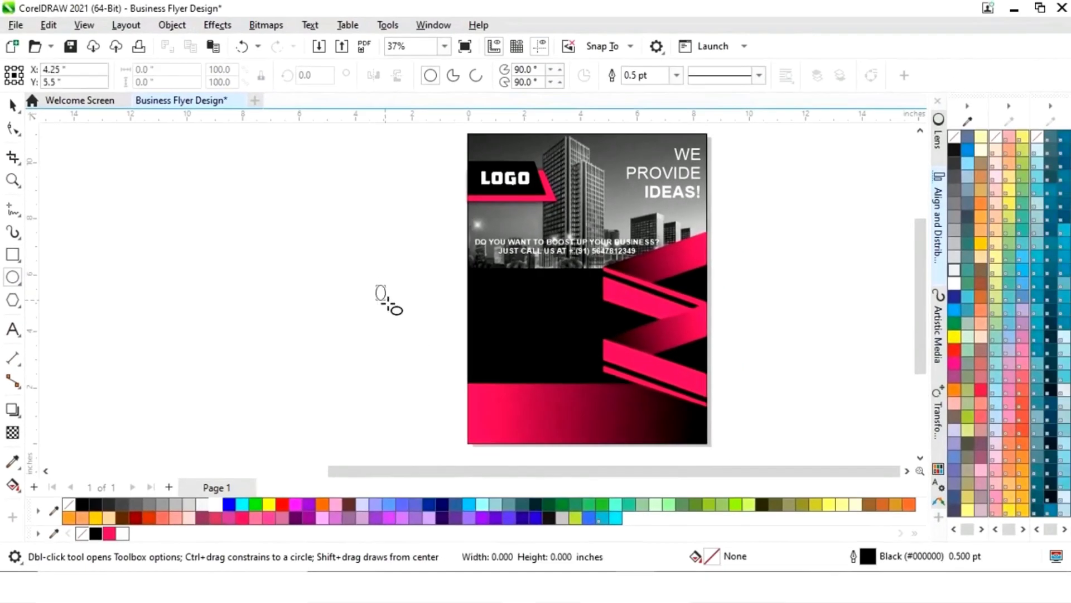
drag(377, 285, 399, 310)
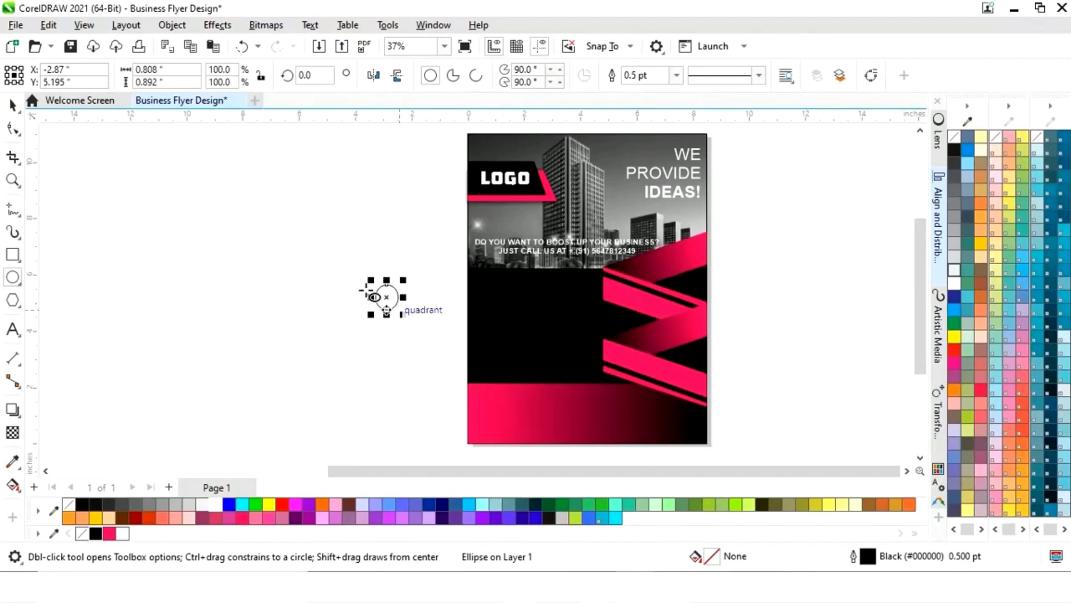
Set the small ellipse to 1 × 1 in, making it a circle, and scale it proportionally to about 0.84 in.
click(171, 69)
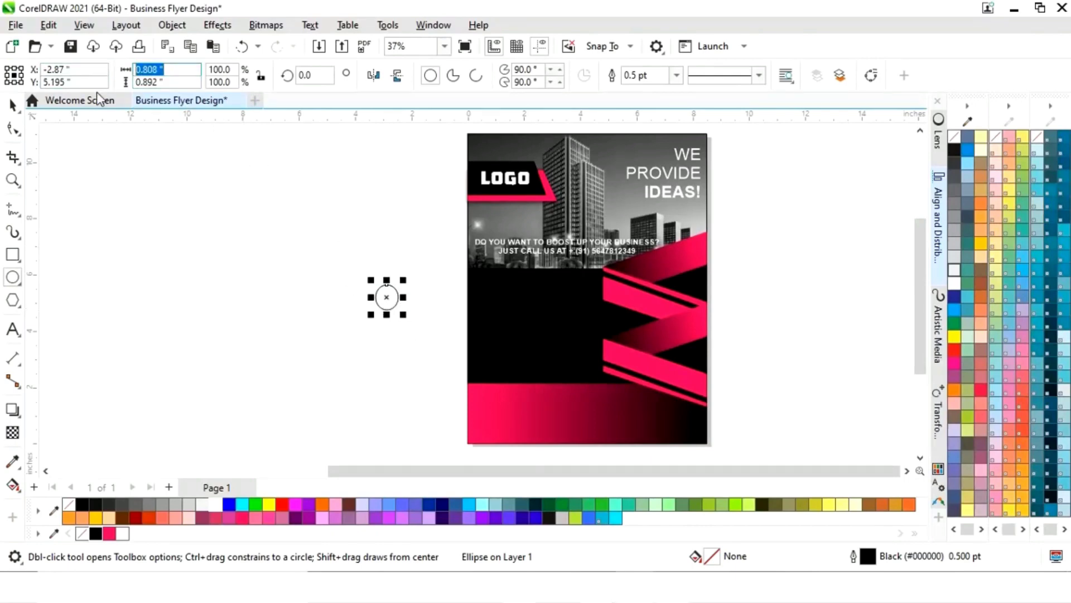
text(1)
key(Tab)
text(1)
key(Return)
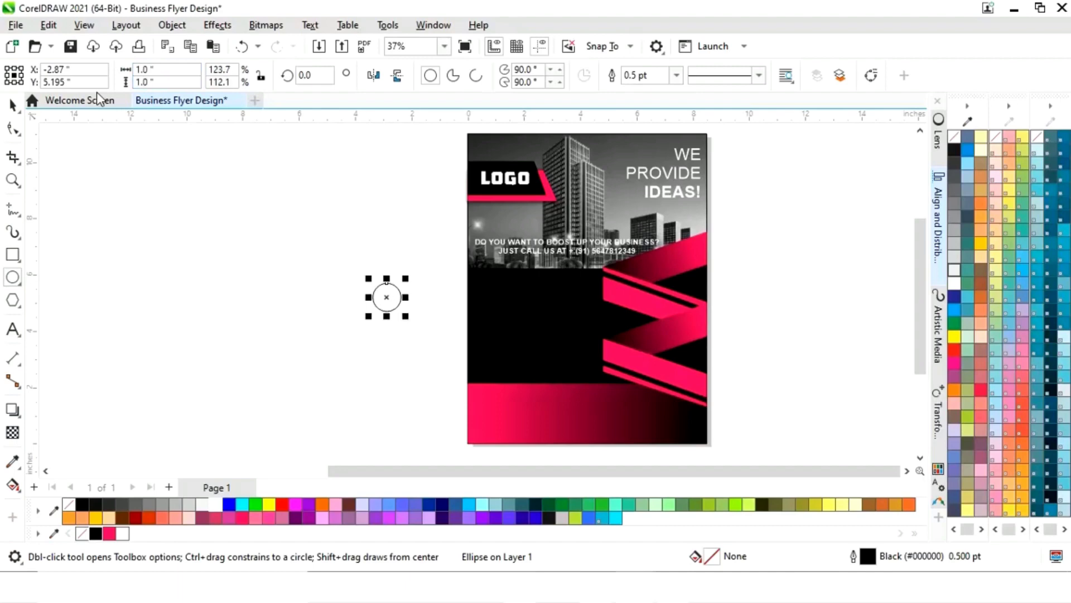
drag(407, 285, 416, 292)
click(12, 104)
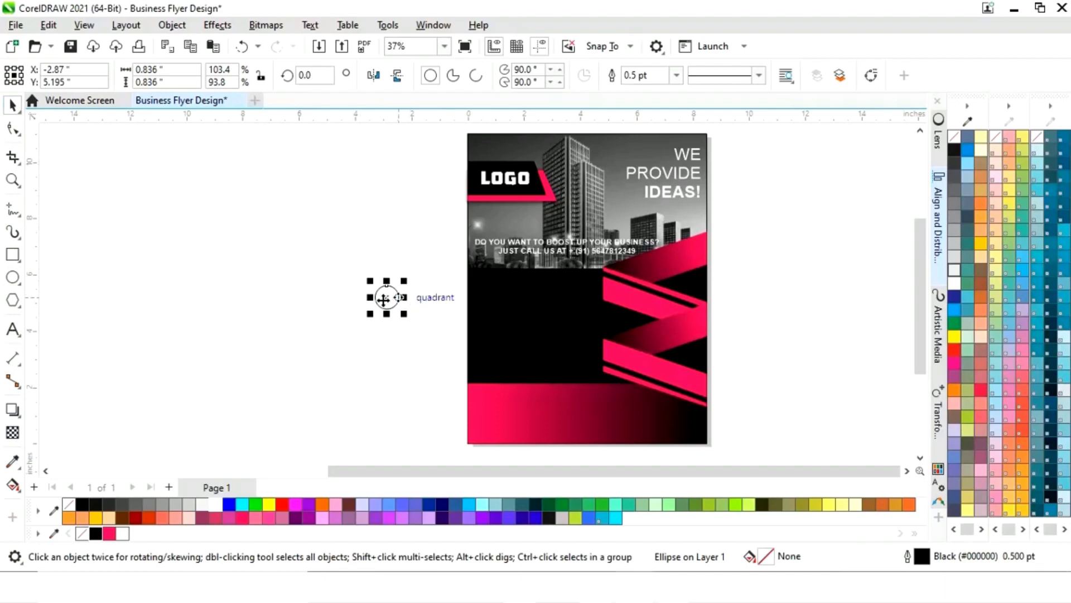
Move the circle onto the upper part of the black area and fill it Neon Red without an outline.
drag(384, 299, 491, 291)
click(108, 534)
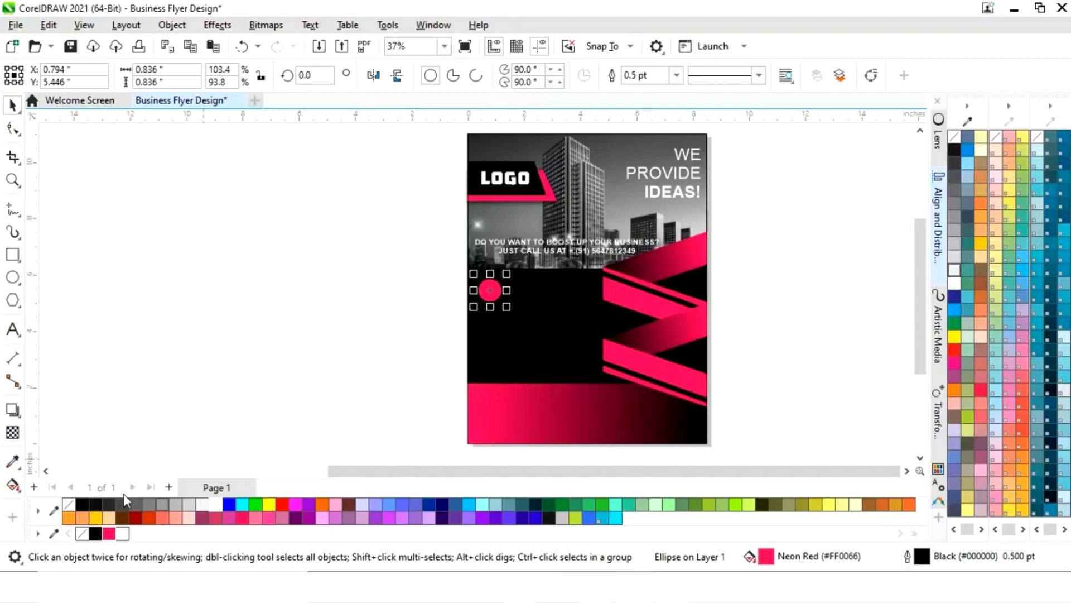
click(256, 366)
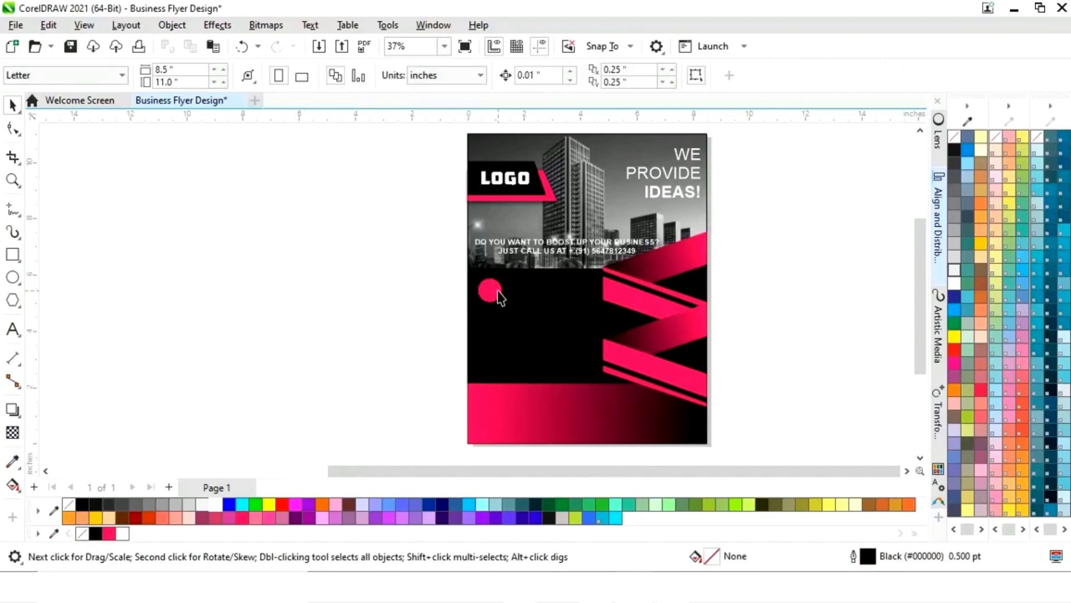
Scale the circle to about 0.54 in and reposition it farther into the black area below the photo.
click(491, 290)
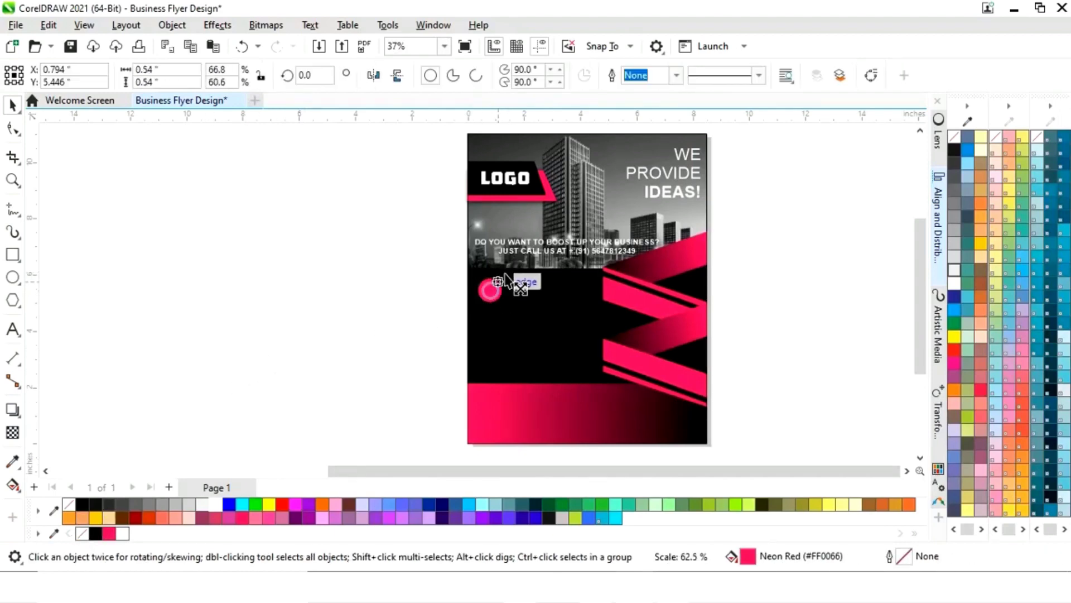
drag(506, 279, 504, 277)
key(z)
drag(428, 235, 605, 337)
drag(420, 278, 407, 290)
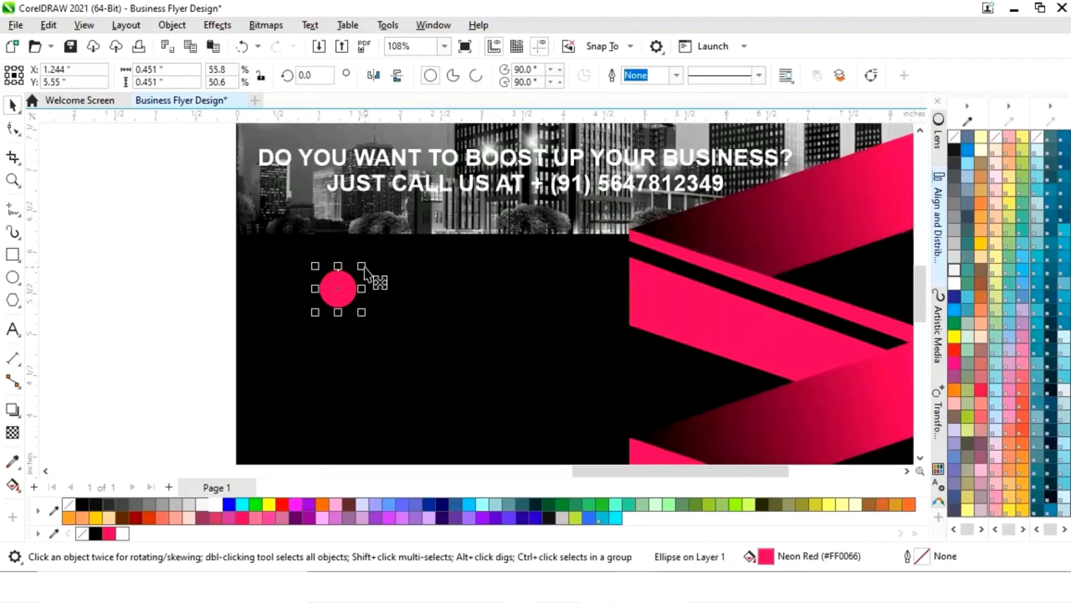
drag(364, 269, 382, 276)
click(136, 364)
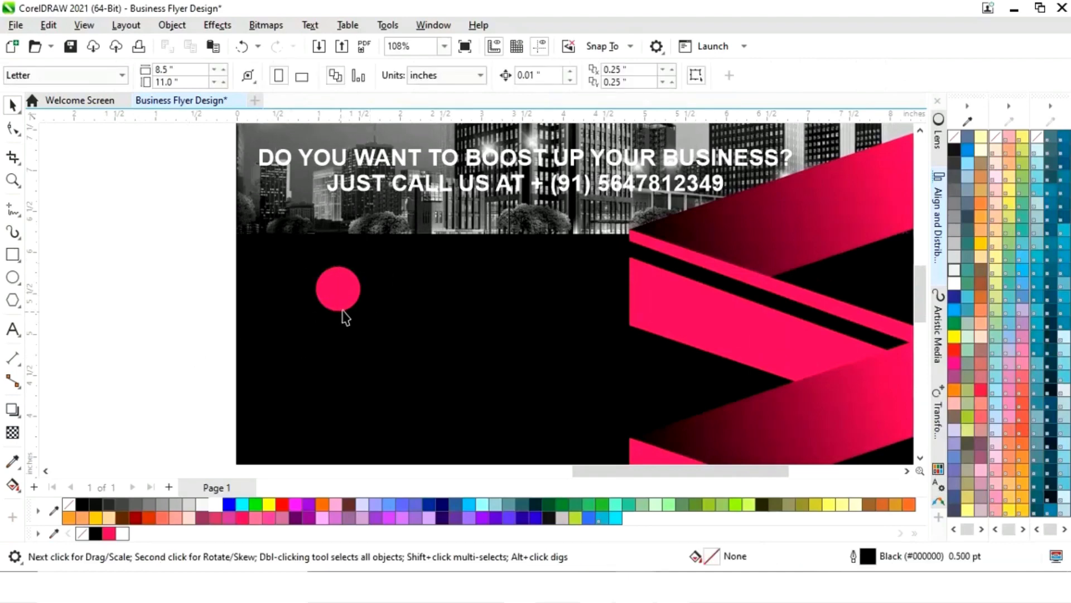
Draw a thin rectangle about 0.73 × 0.16 in beside the page and fully round its corners.
click(12, 255)
drag(92, 281, 152, 293)
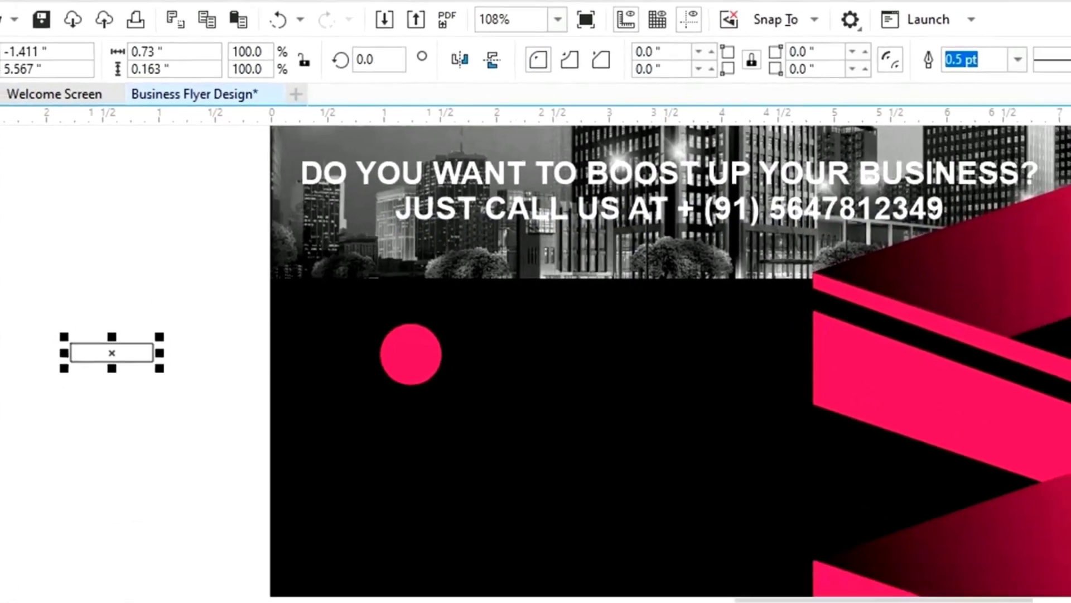
click(12, 131)
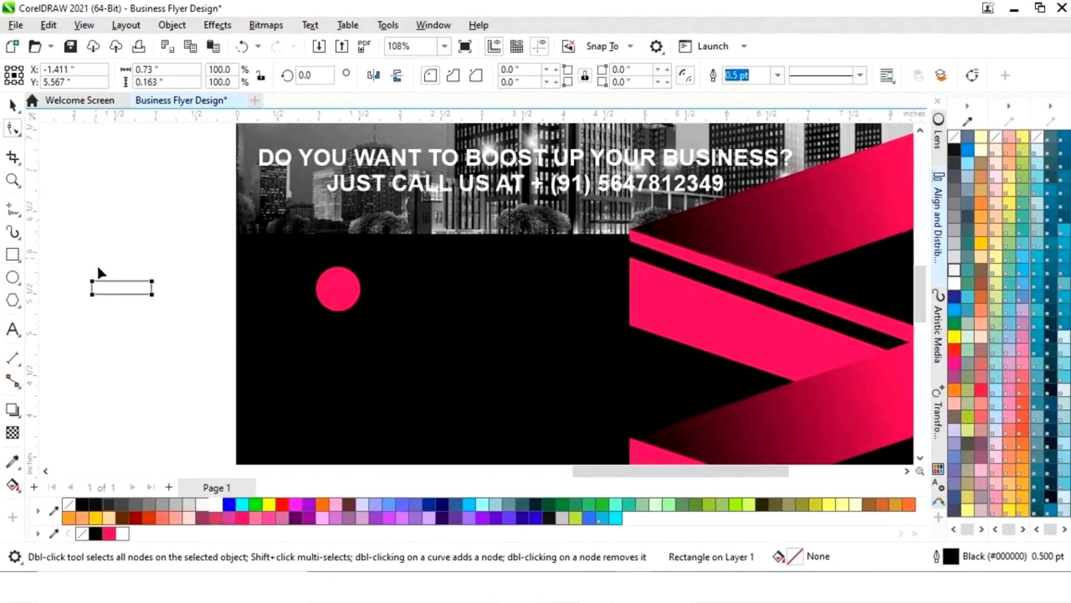
drag(91, 283, 113, 278)
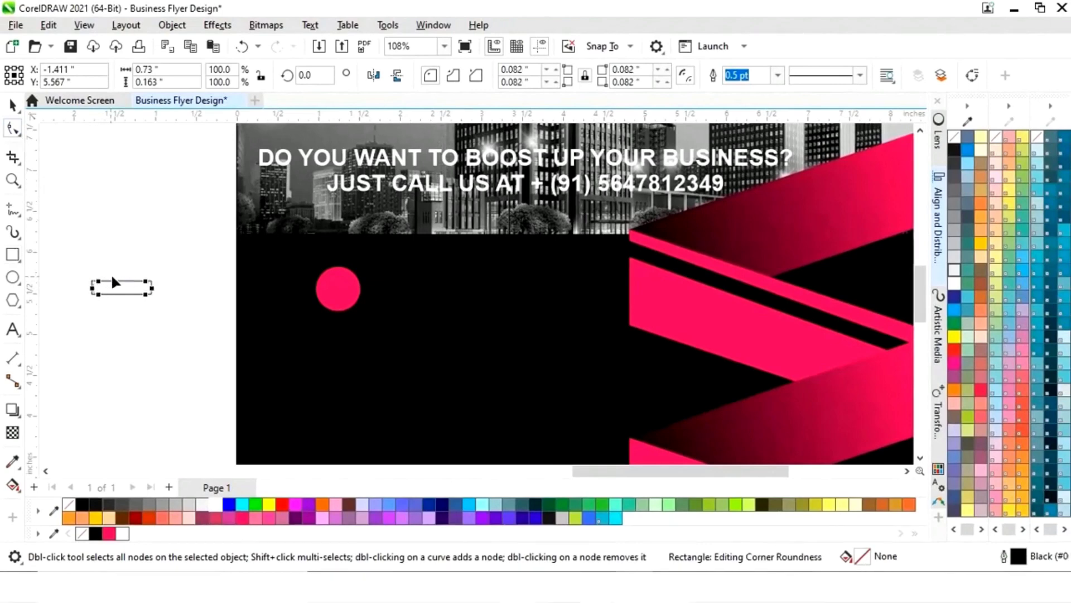
Fill the rounded bar with Neon Red and remove its outline.
click(12, 105)
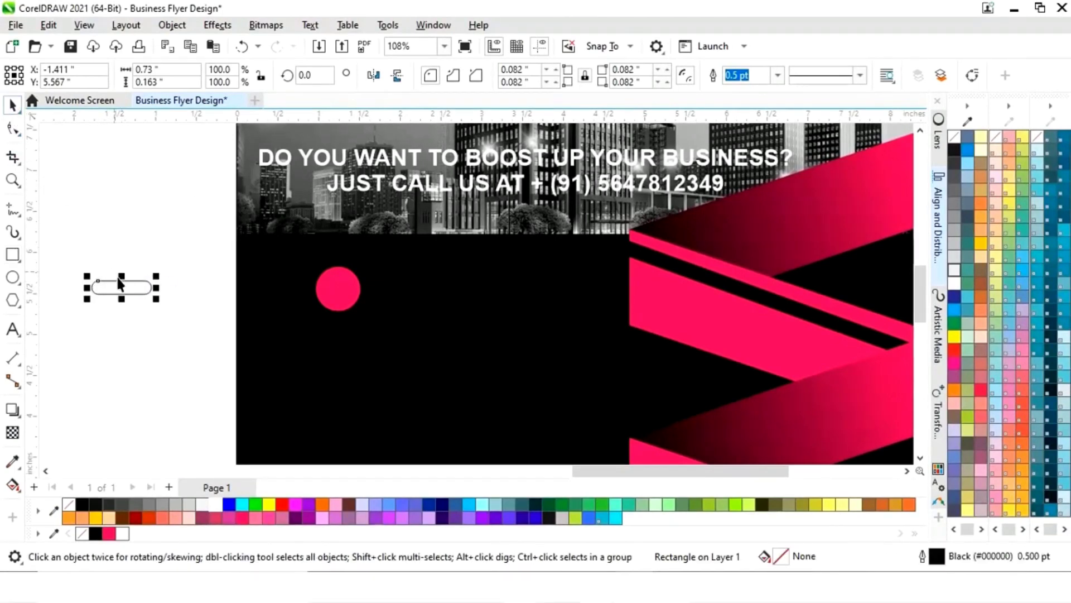
click(109, 532)
right_click(83, 534)
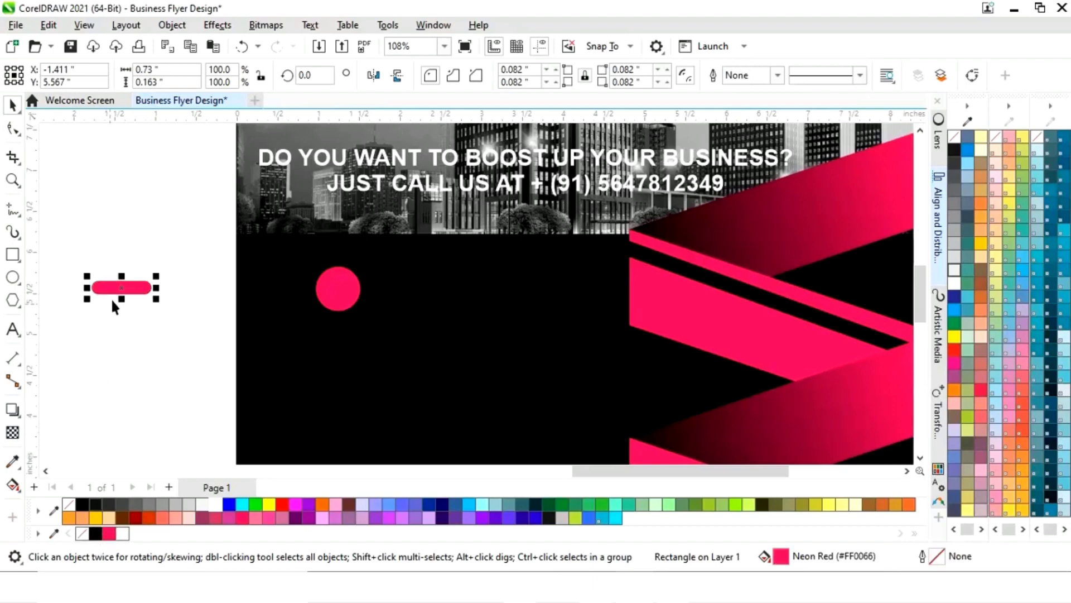
Shrink the rounded bar to about 0.39 × 0.04 in beside the circle and duplicate it into three staggered bars.
drag(124, 287, 288, 281)
key(z)
drag(239, 232, 395, 322)
drag(383, 277, 385, 302)
drag(263, 300, 391, 330)
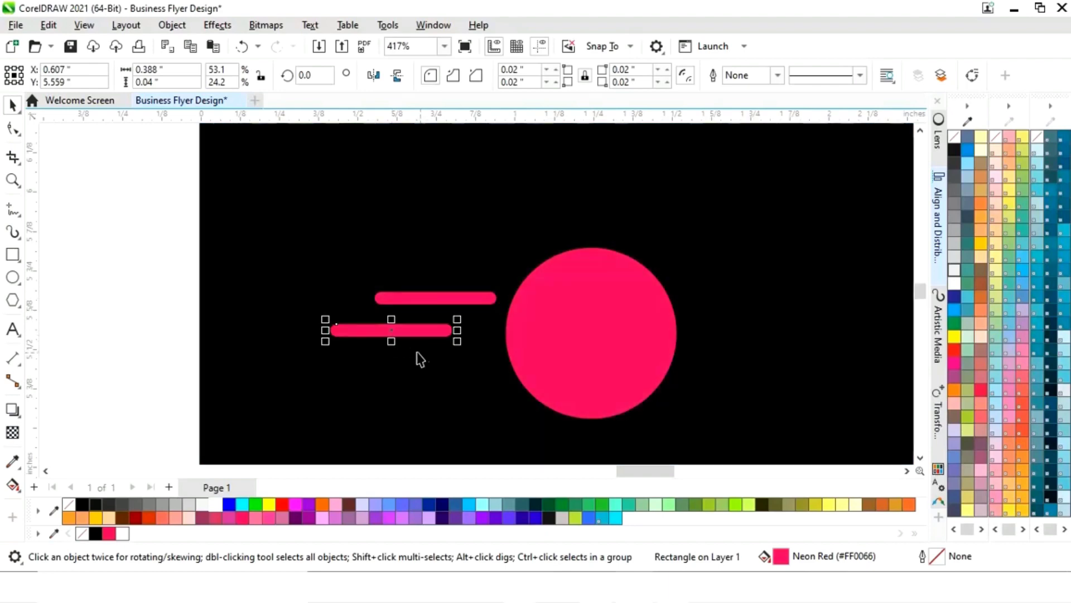
click(437, 307)
drag(436, 299, 434, 363)
scroll(368, 328, down, 4)
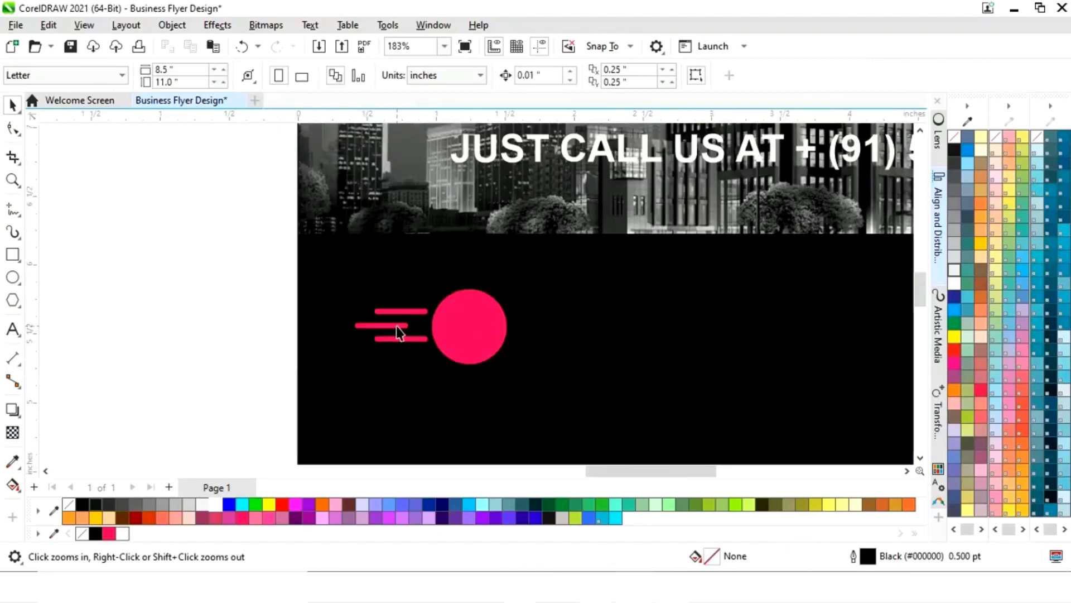
Scale the three bars together to about 0.40 × 0.18 in and group them.
key(space)
drag(257, 362, 439, 297)
drag(343, 307, 356, 307)
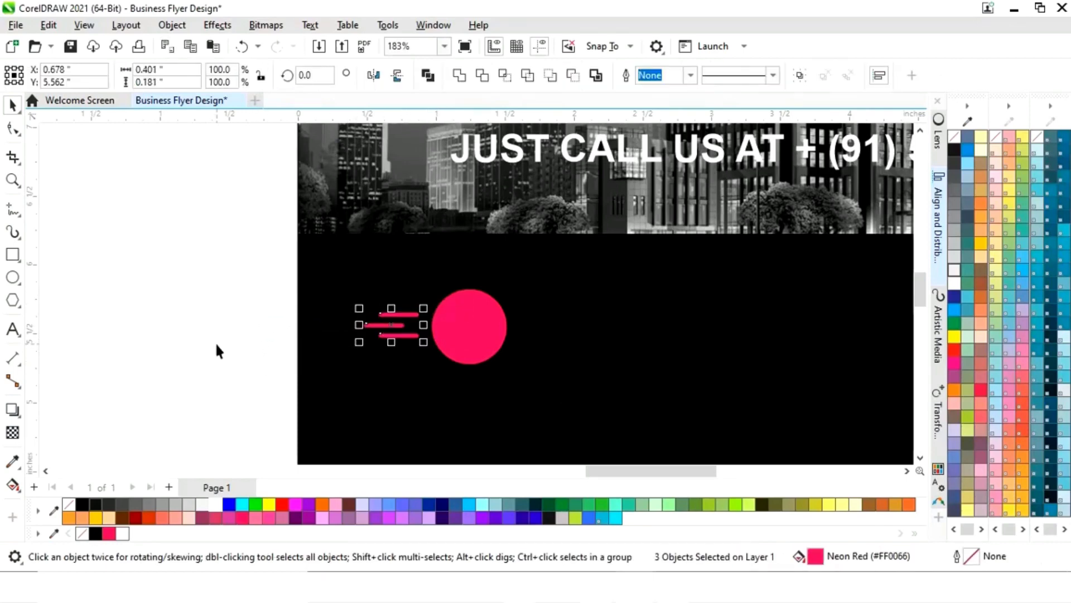
click(240, 343)
drag(225, 377, 434, 292)
right_click(392, 326)
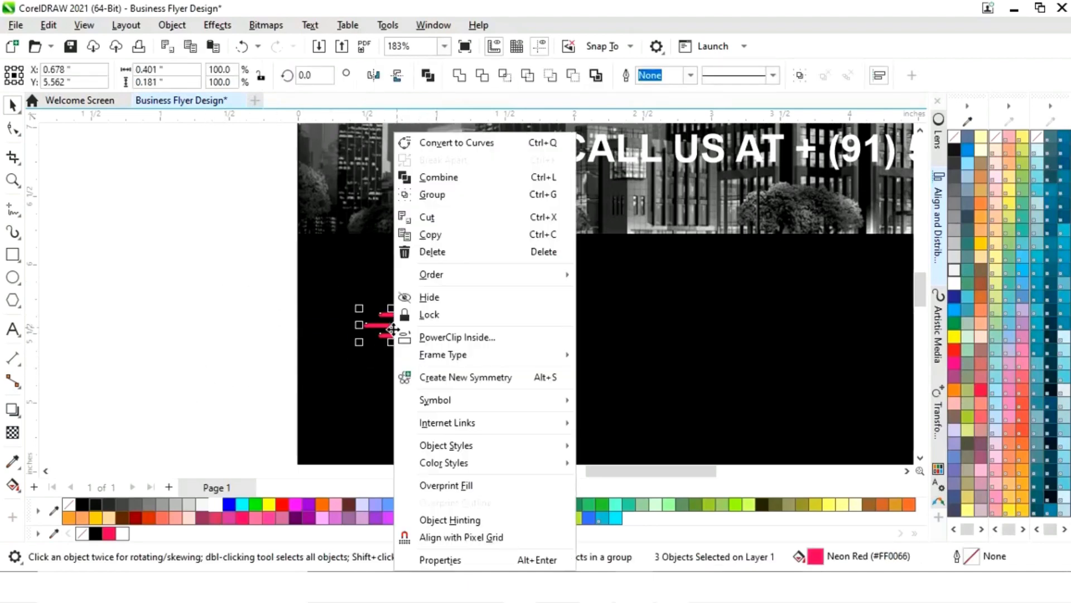
click(438, 193)
Duplicate the bar group to the opposite side of the circle and mirror the copy horizontally.
drag(385, 327, 452, 329)
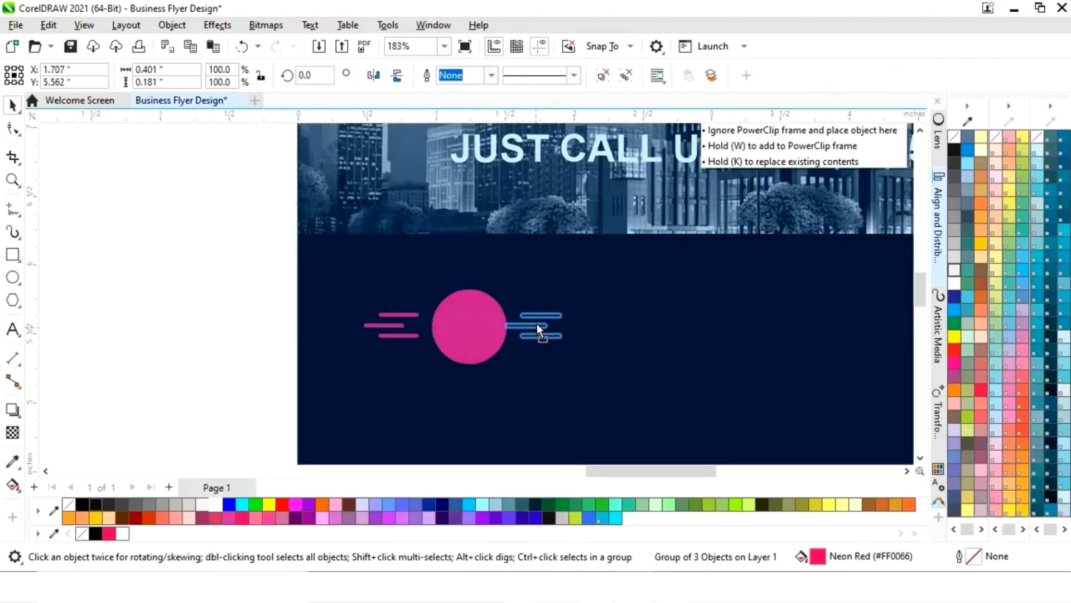
drag(551, 320, 553, 320)
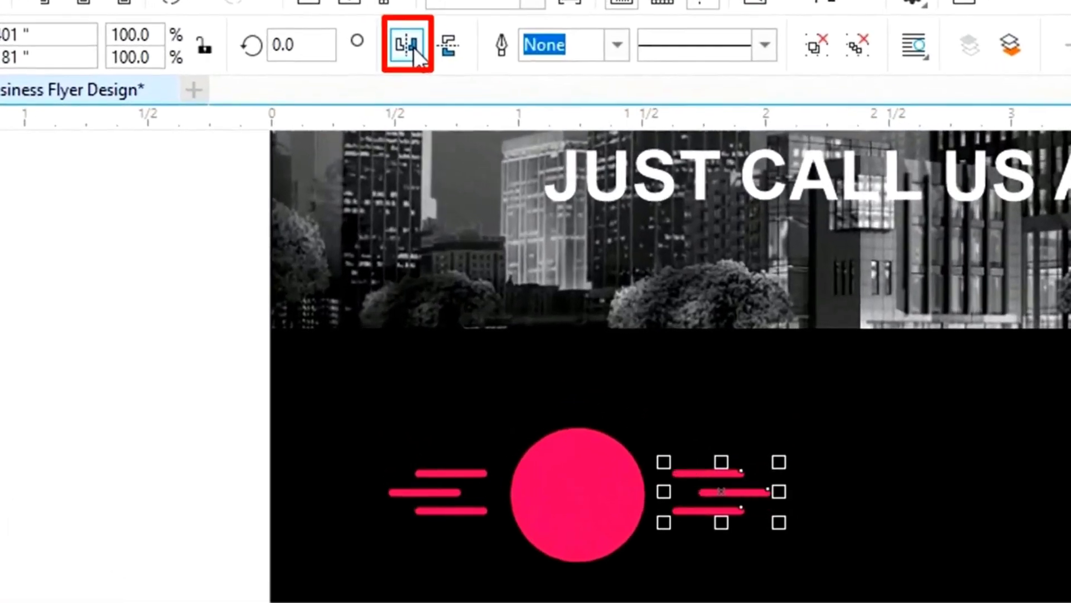
click(401, 56)
click(215, 527)
Group the circle with the bar groups on both of its sides.
drag(250, 394, 661, 278)
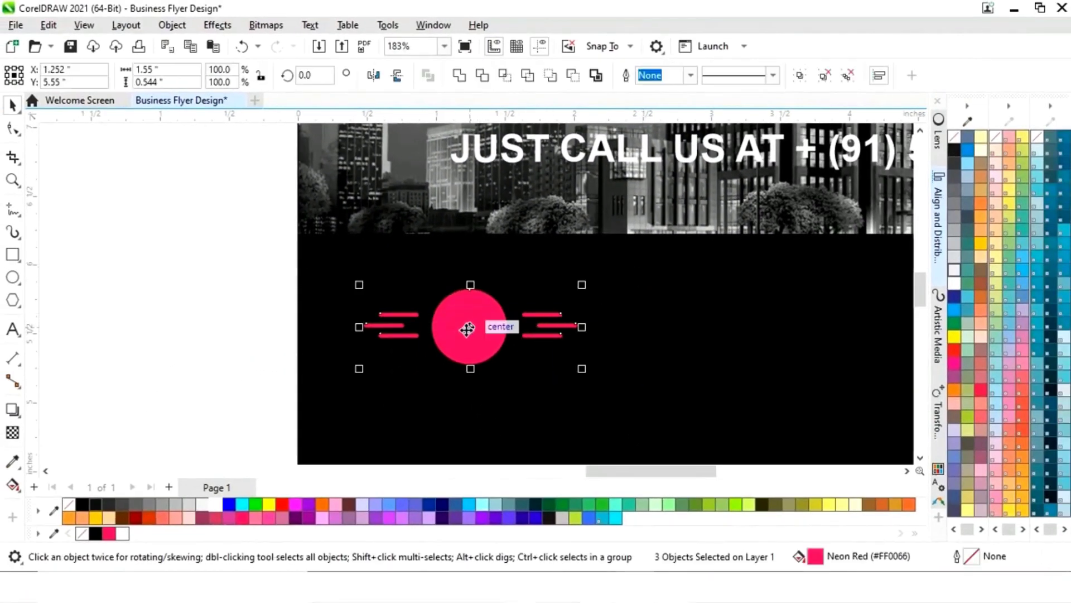
right_click(466, 329)
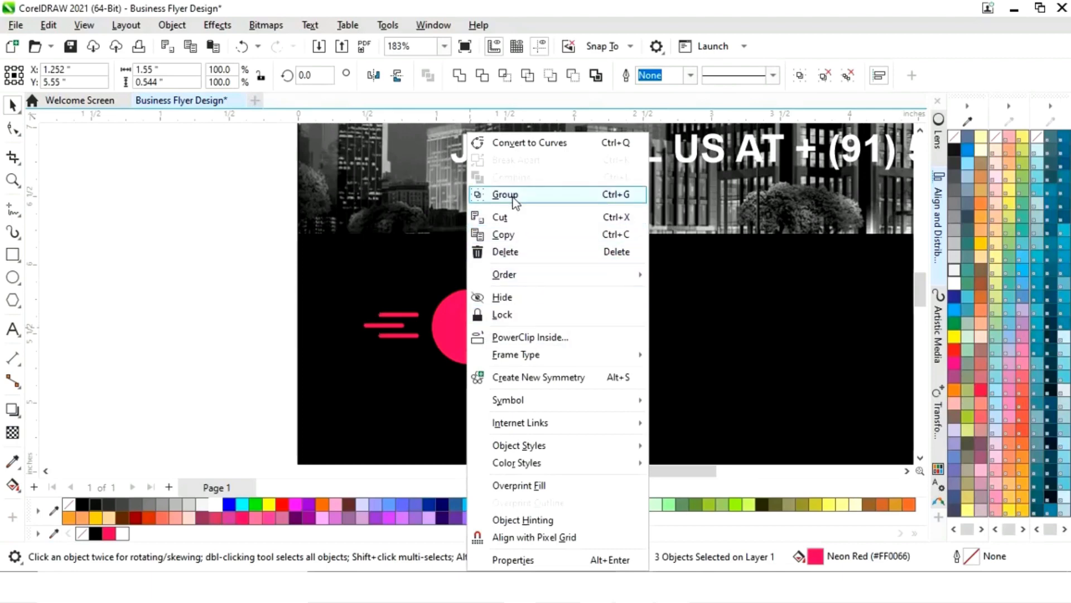
click(505, 194)
key(Escape)
key(shift+F4)
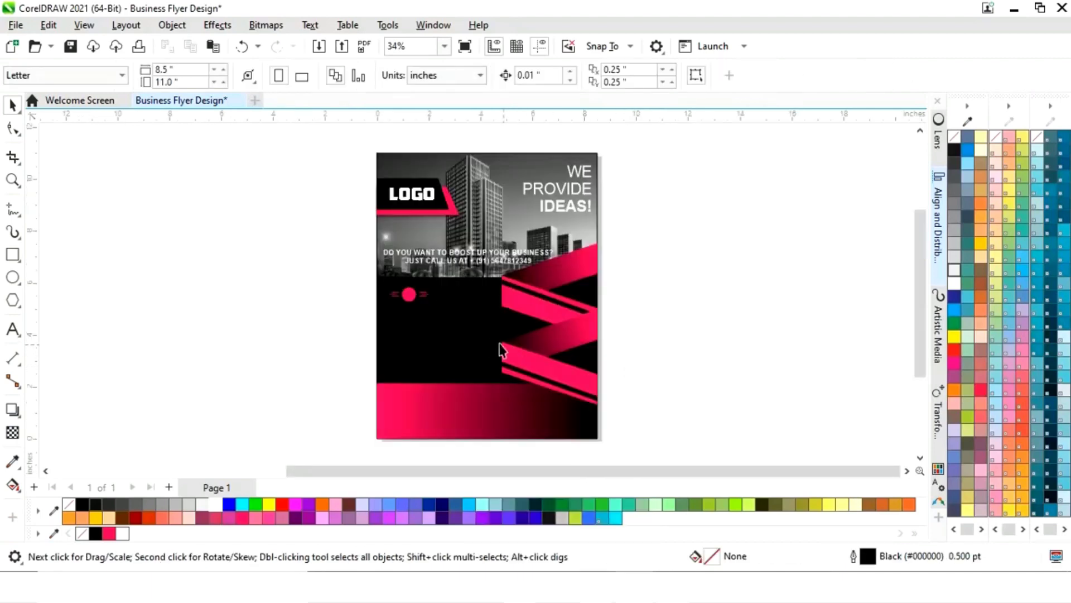
Duplicate the circle-and-bars group horizontally to make a second one beside it in the black area.
key(z)
drag(329, 236, 614, 413)
key(space)
click(366, 240)
drag(367, 240, 467, 240)
Duplicate both circle groups straight down to form a two-by-two arrangement.
drag(219, 285, 536, 210)
drag(411, 240, 420, 303)
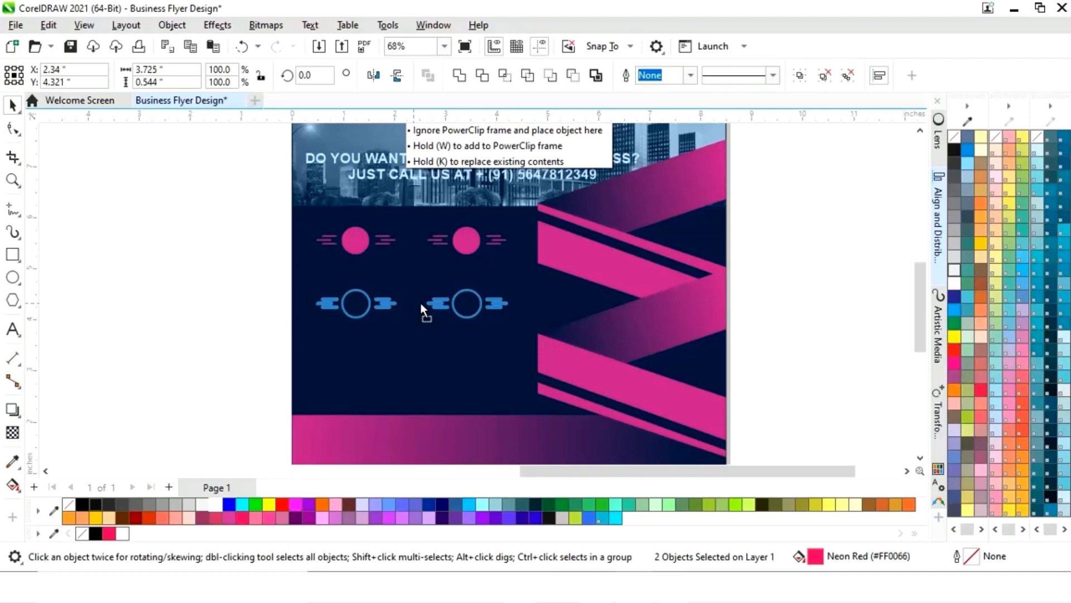
drag(420, 302, 420, 303)
click(195, 313)
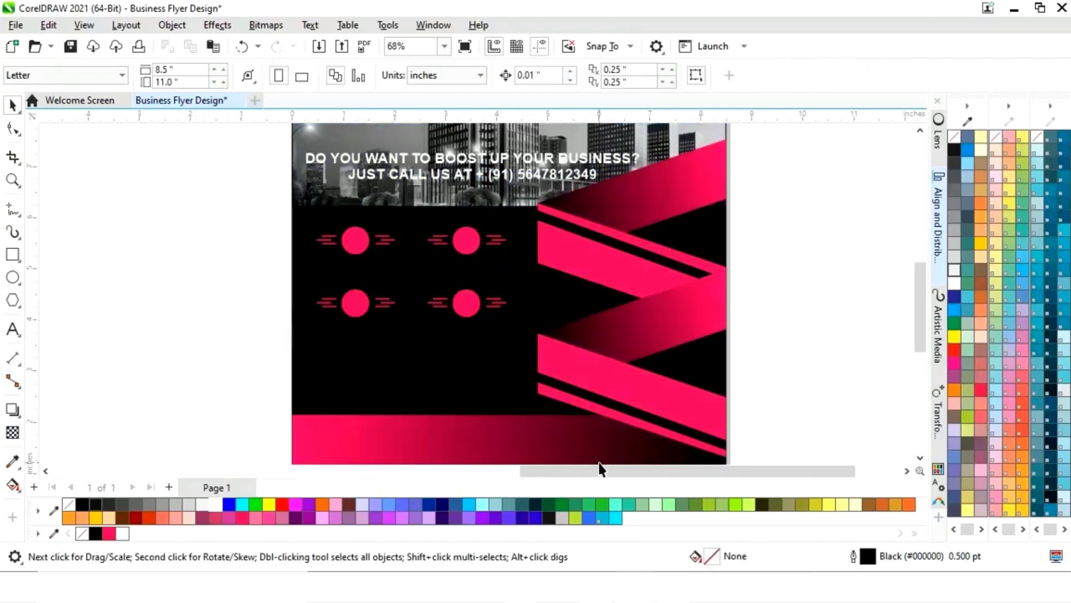
Move the prepared label texts, icons and QR code from the far pasteboard to just beside the flyer.
drag(614, 477, 526, 480)
key(F3)
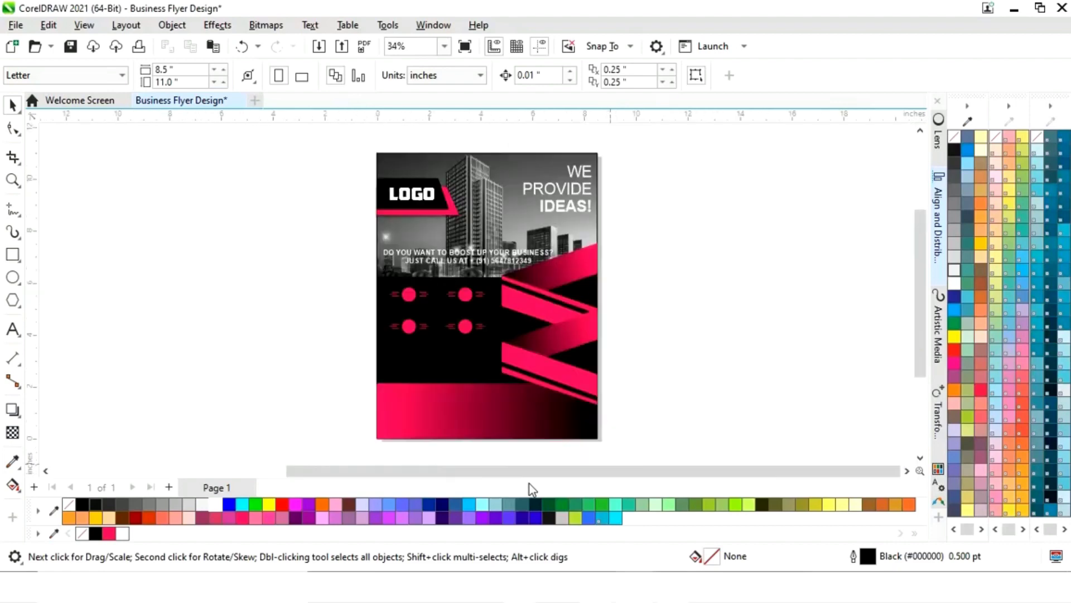
key(F4)
drag(311, 270, 124, 409)
drag(204, 340, 557, 329)
drag(474, 196, 827, 435)
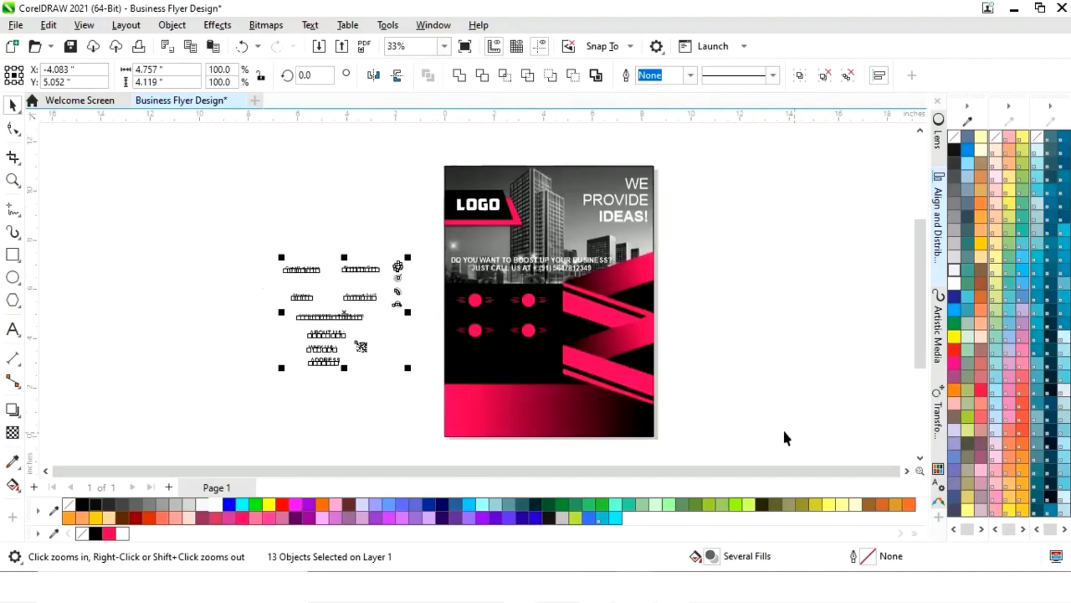
click(739, 332)
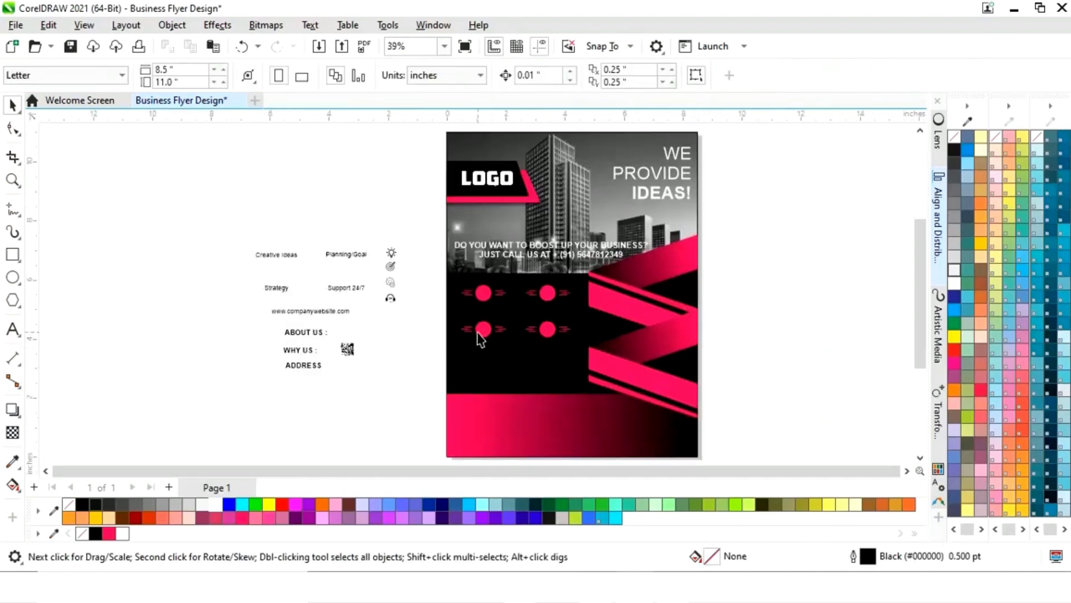
Place the light-bulb icon in the center of the first circle in the upper row.
key(z)
drag(370, 220, 581, 359)
key(space)
click(273, 202)
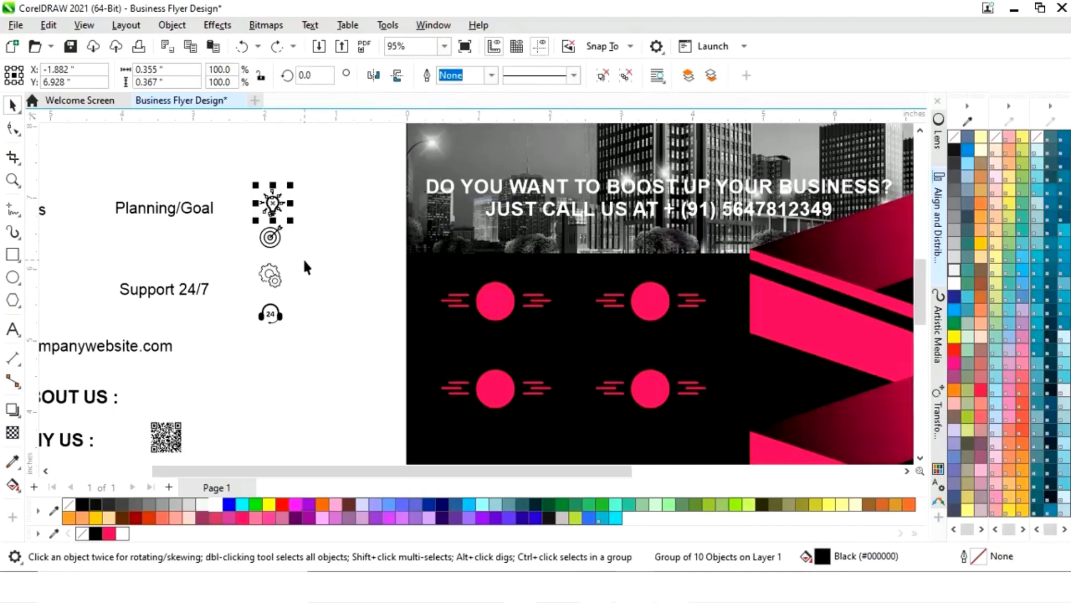
key(F3)
click(215, 232)
key(z)
drag(378, 230, 584, 359)
key(space)
click(251, 201)
drag(251, 201, 497, 299)
click(326, 356)
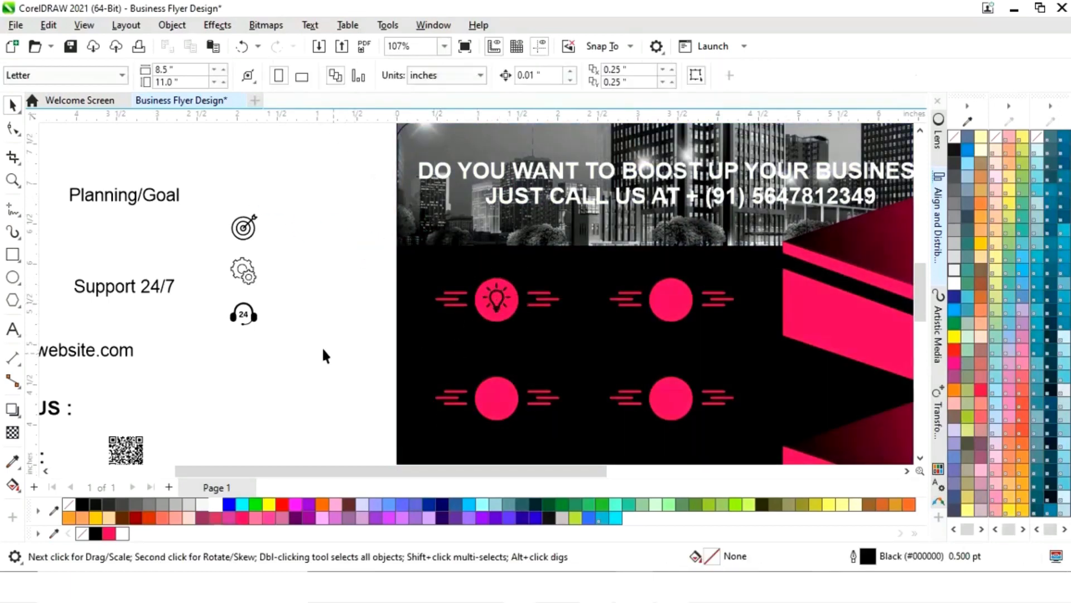
Center the target icon in the second upper circle and the gears and 24-hour headset icons in the lower circles.
drag(245, 239, 672, 300)
click(337, 380)
drag(243, 271, 497, 399)
drag(243, 314, 671, 400)
click(374, 453)
Place the "Creative Ideas" and "Planning/Goal" labels in white under the light-bulb and target circles.
scroll(314, 390, left, 3)
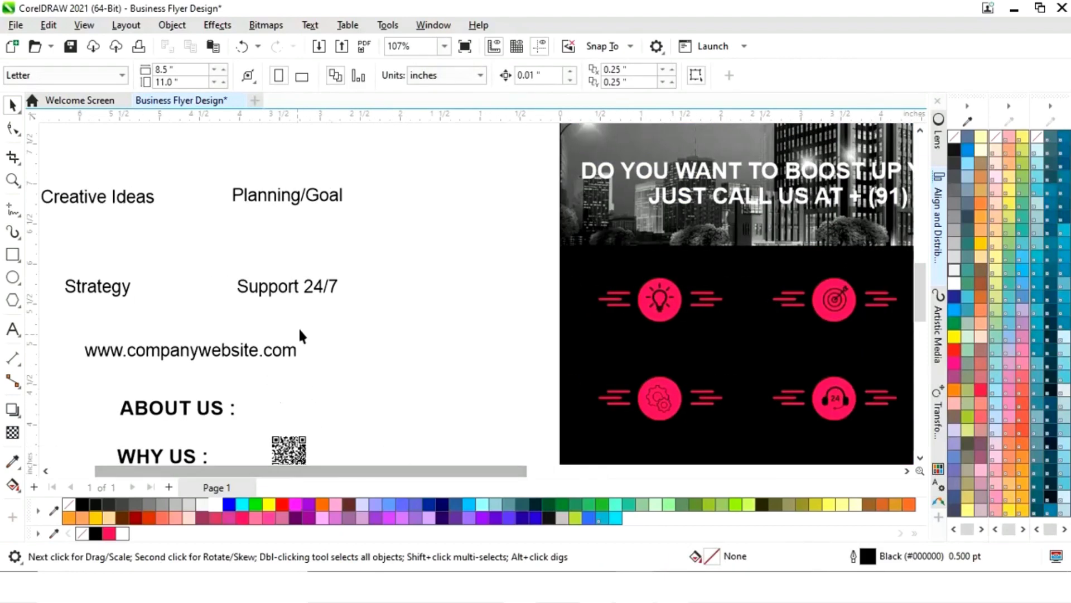
click(121, 199)
drag(105, 199, 664, 335)
click(203, 505)
drag(287, 195, 839, 336)
Place the "Strategy" and "Support 24/7" labels in white under the gears and headset circles.
click(106, 288)
scroll(188, 214, down, 3)
drag(100, 198, 664, 357)
drag(289, 201, 837, 361)
drag(495, 472, 649, 472)
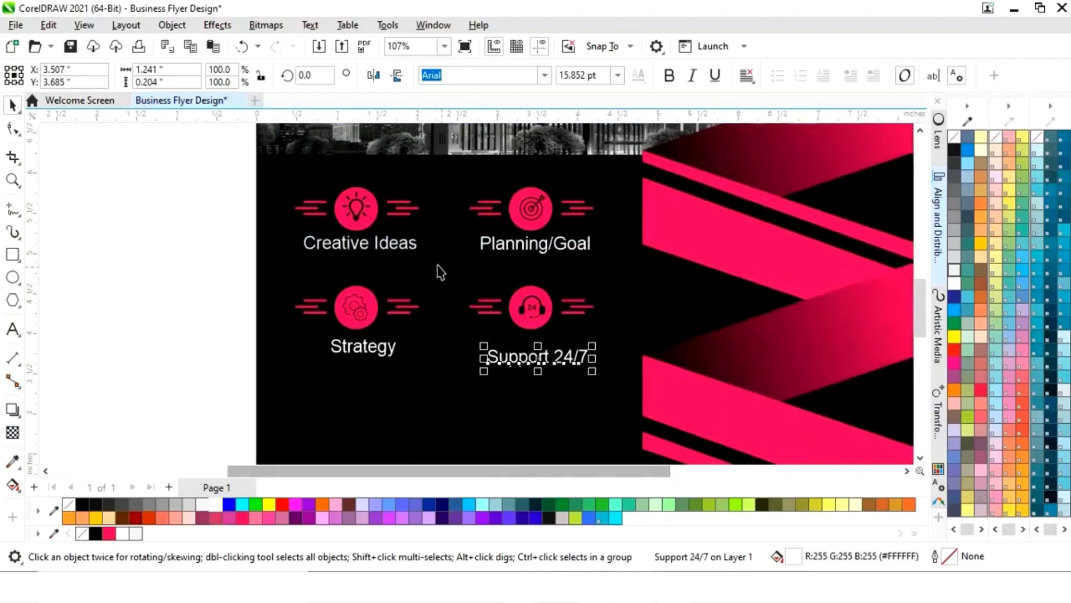
Align the "Creative Ideas" and "Planning/Goal" labels with each other by their vertical centers.
click(407, 245)
shift+click(547, 251)
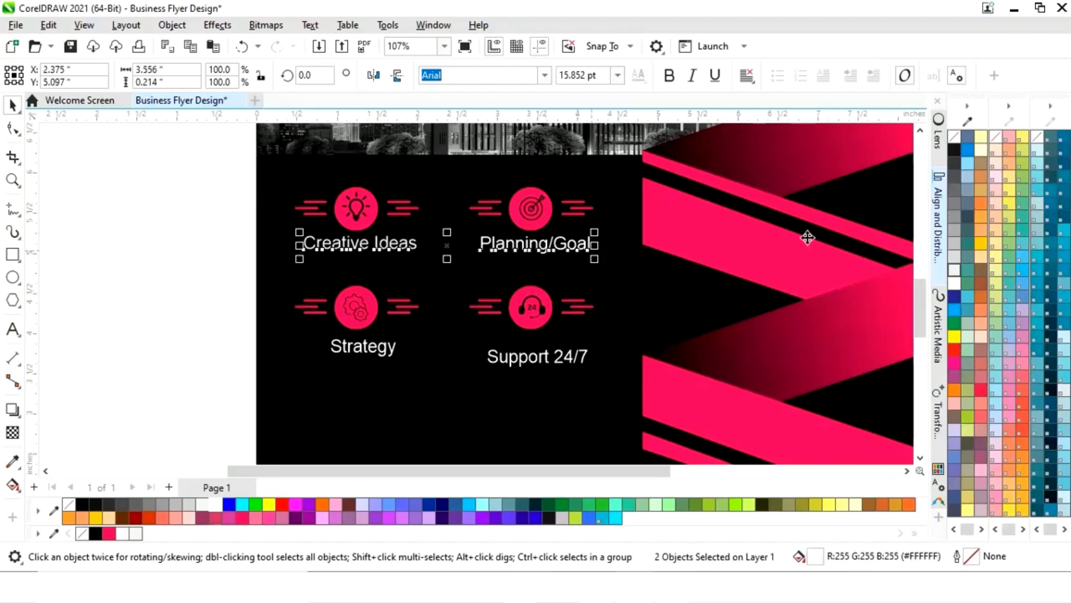
click(938, 216)
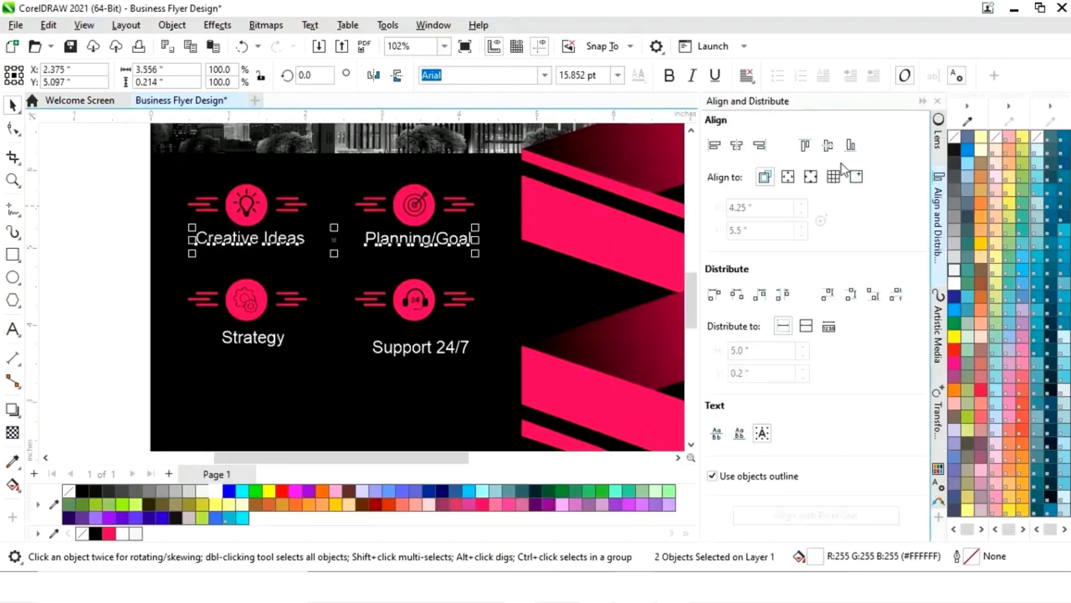
click(828, 145)
click(922, 101)
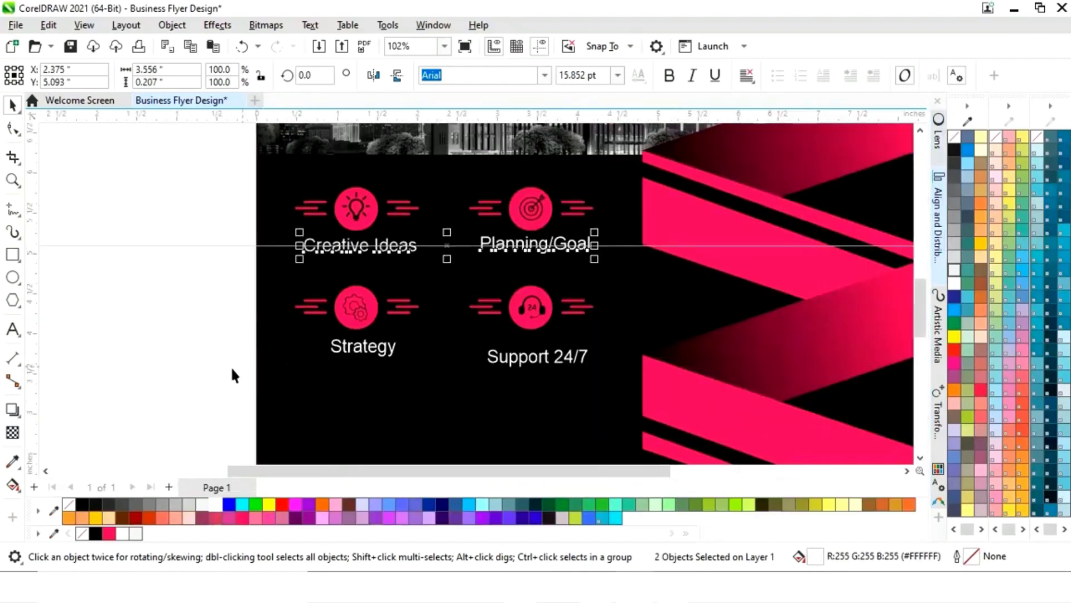
click(209, 363)
Center the "Strategy" label horizontally under the gears circle.
click(337, 350)
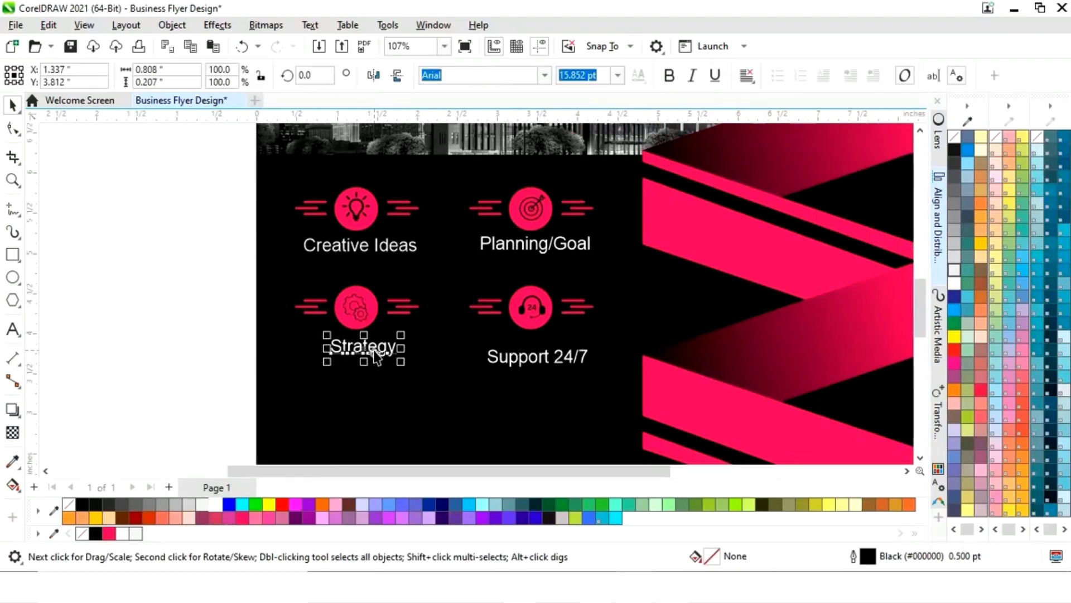
shift+click(379, 311)
key(c)
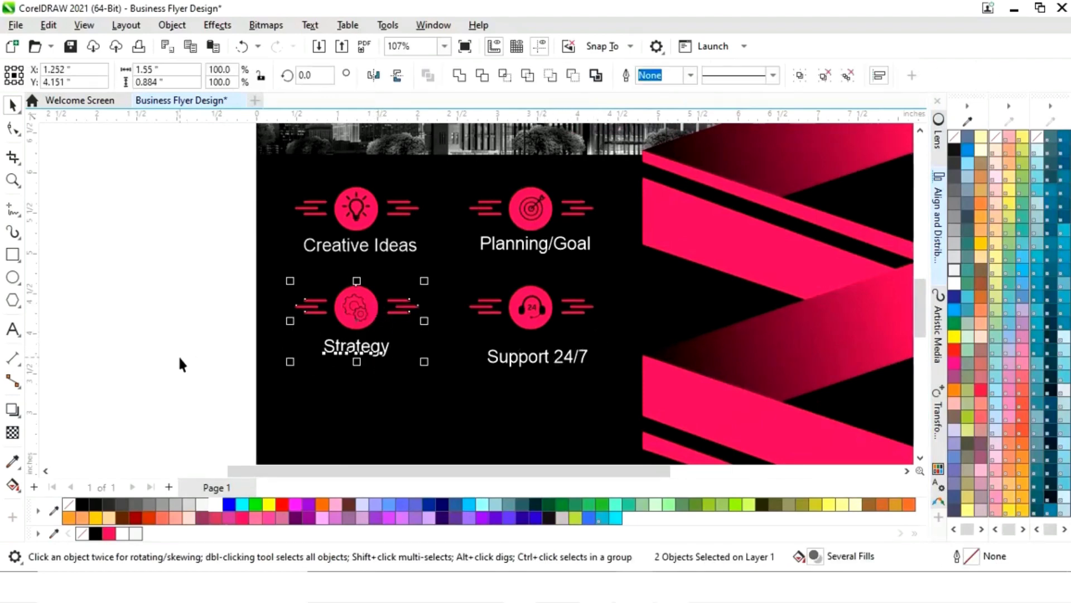
click(179, 360)
click(365, 353)
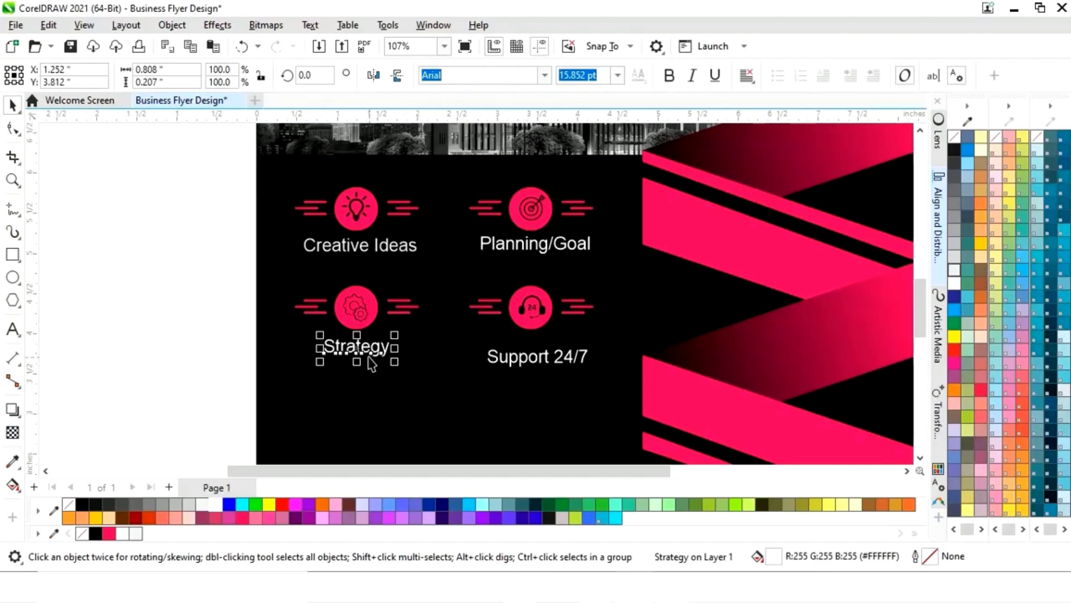
click(190, 385)
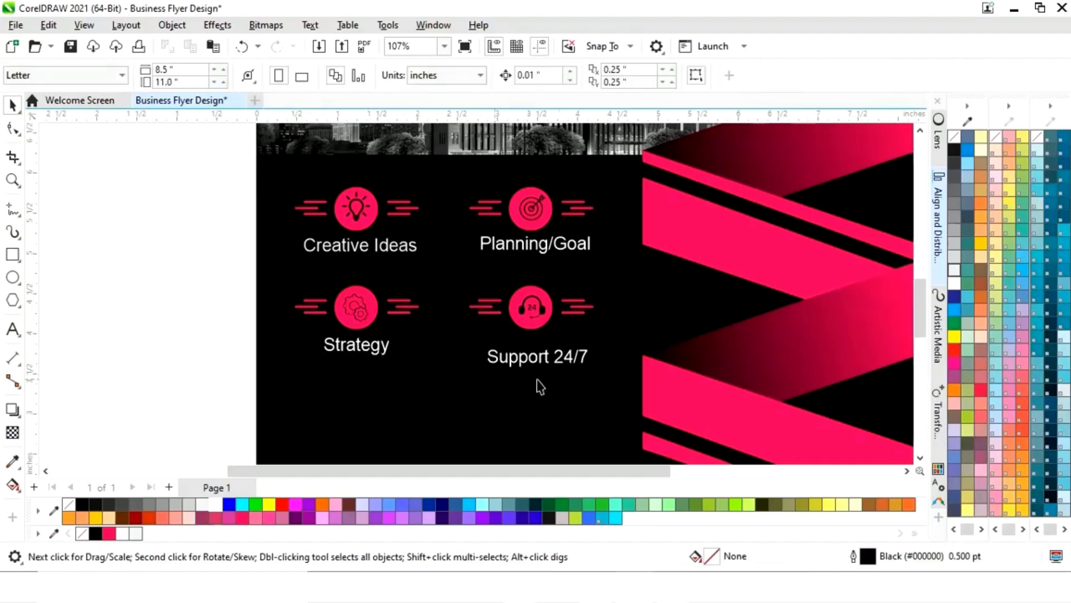
Align the "Strategy" and "Support 24/7" labels with each other by their vertical centers.
click(563, 366)
shift+click(381, 348)
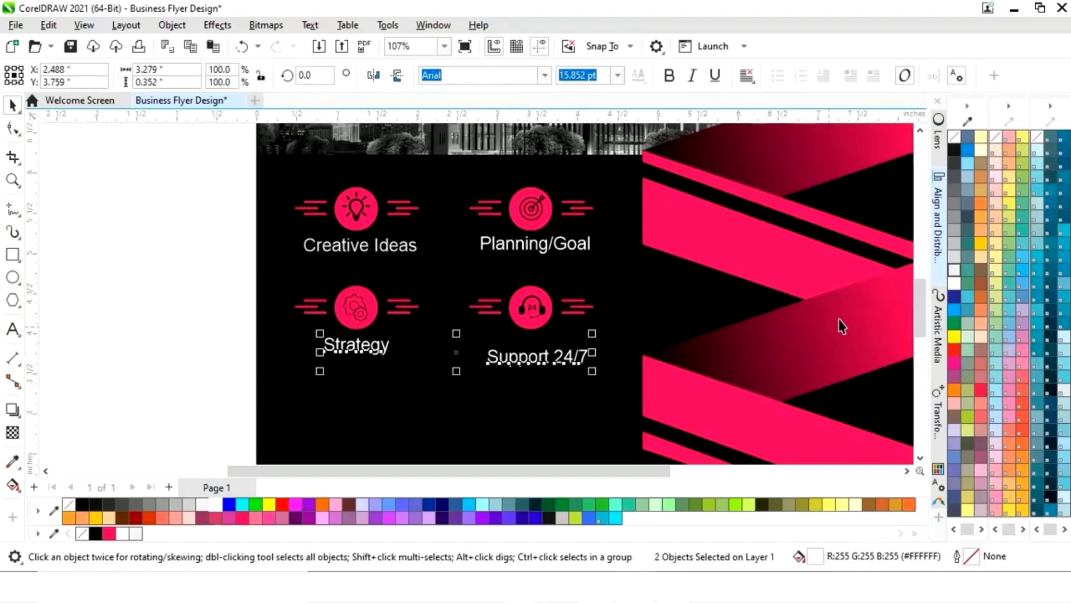
click(940, 232)
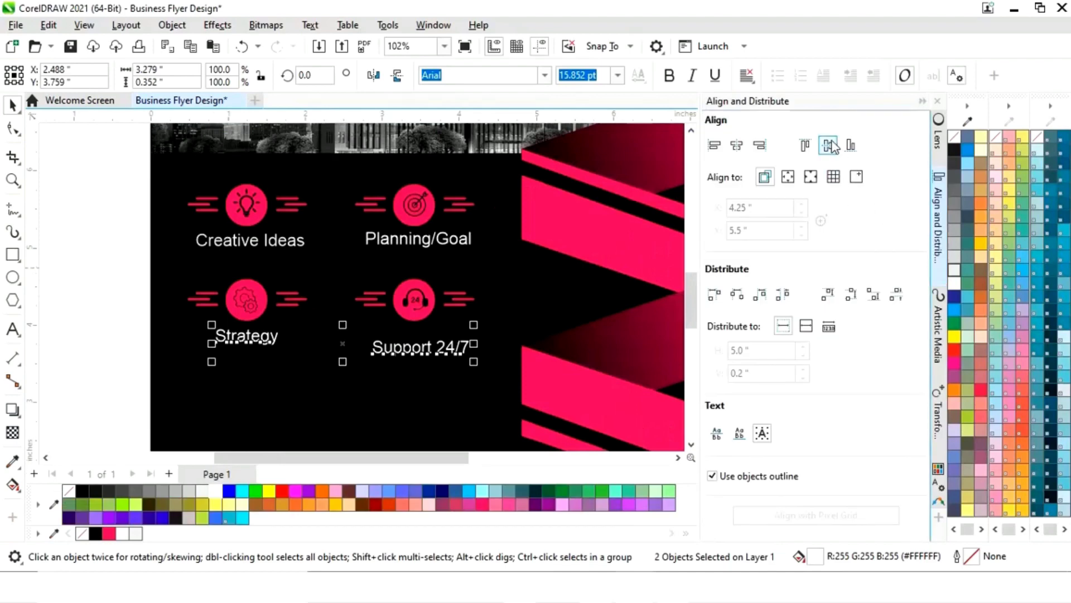
click(829, 143)
click(923, 100)
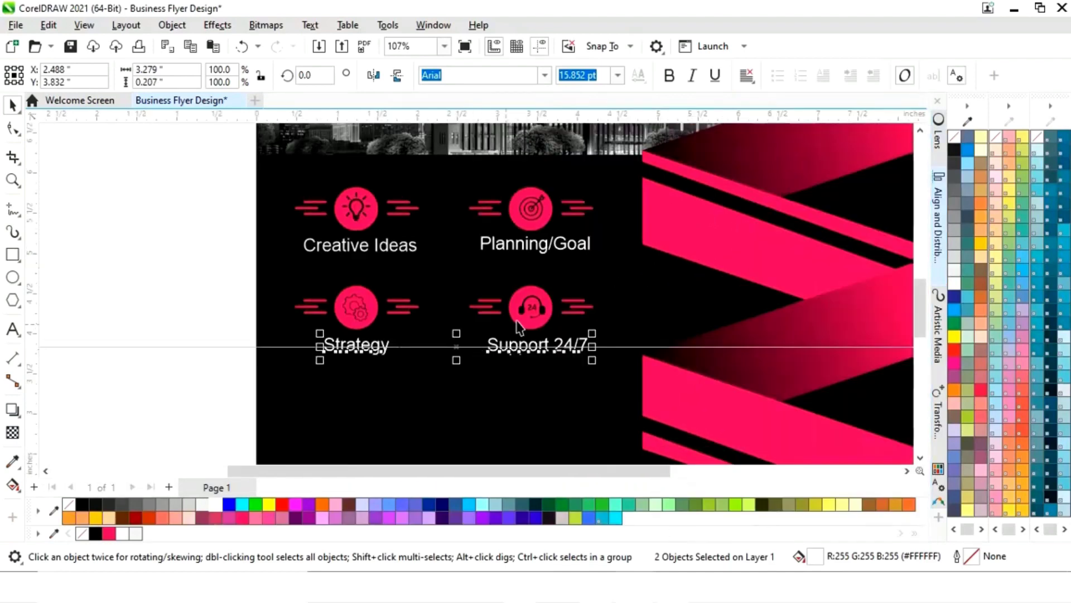
Center the "Support 24/7" label horizontally under the headset circle.
click(535, 302)
click(550, 351)
shift+click(546, 310)
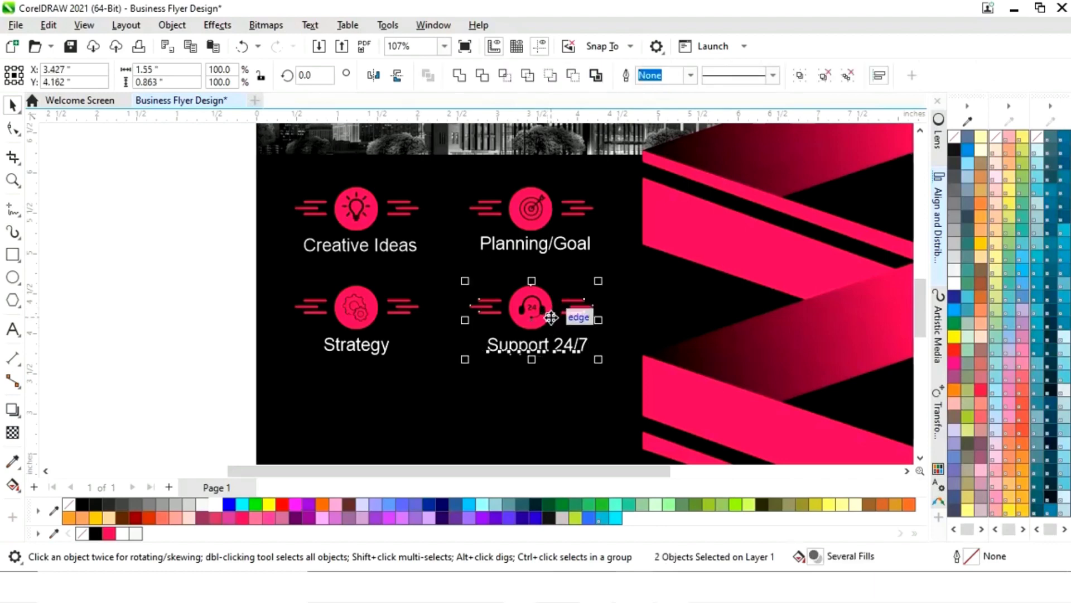
click(181, 389)
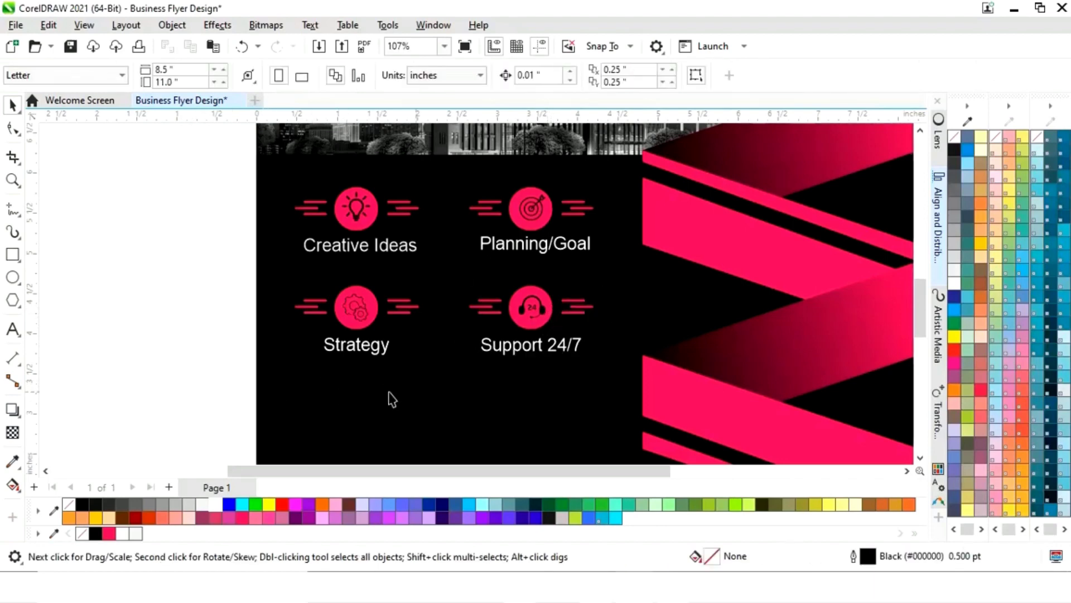
Place the "ABOUT US :" heading in white on the black area below the "Strategy" label.
key(F4)
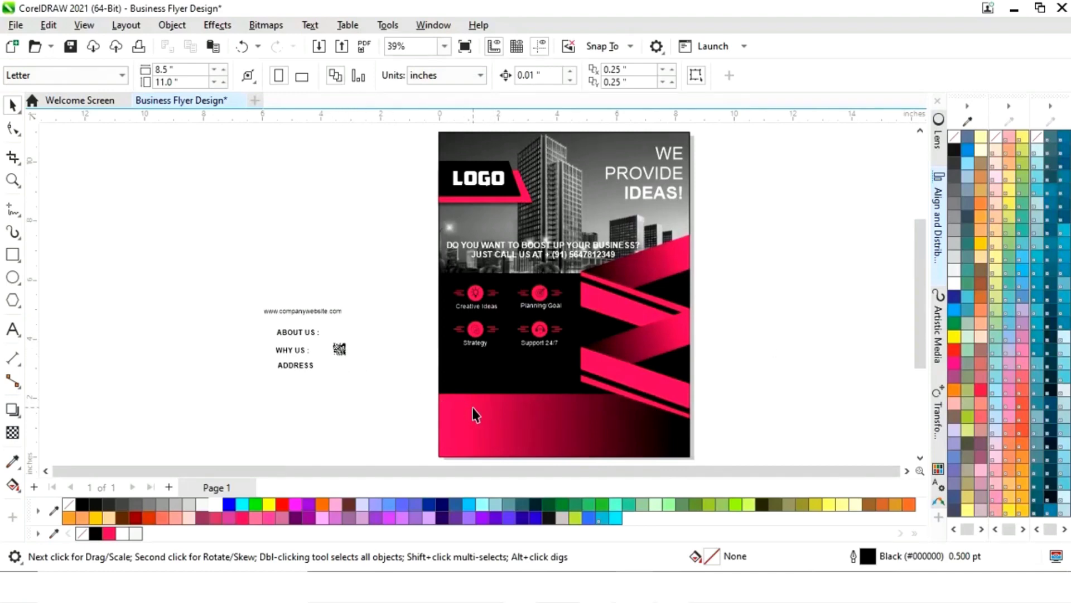
click(295, 334)
drag(296, 334, 479, 353)
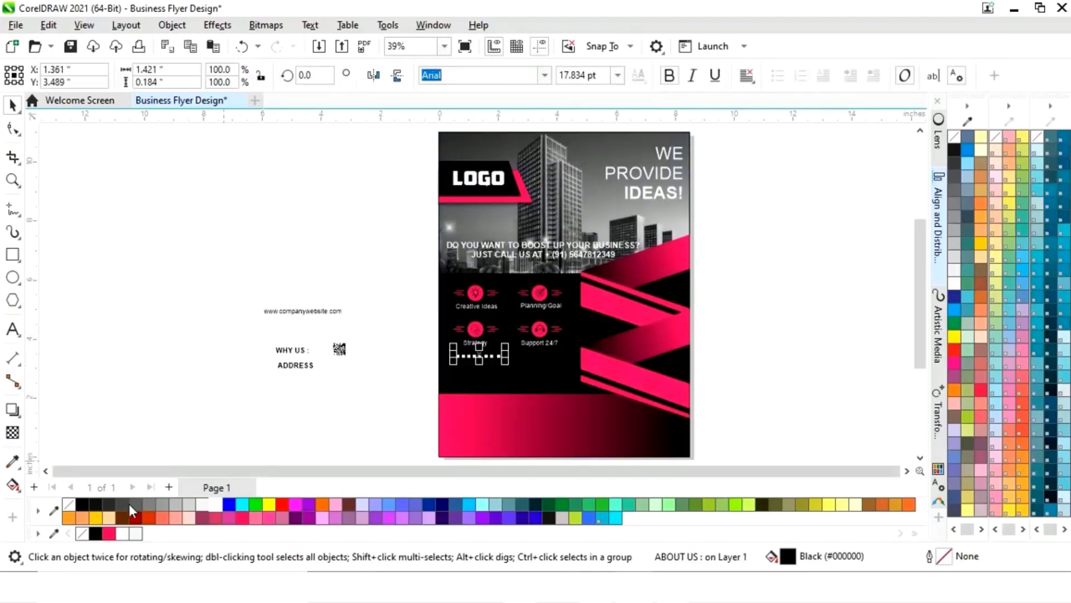
click(214, 506)
click(395, 375)
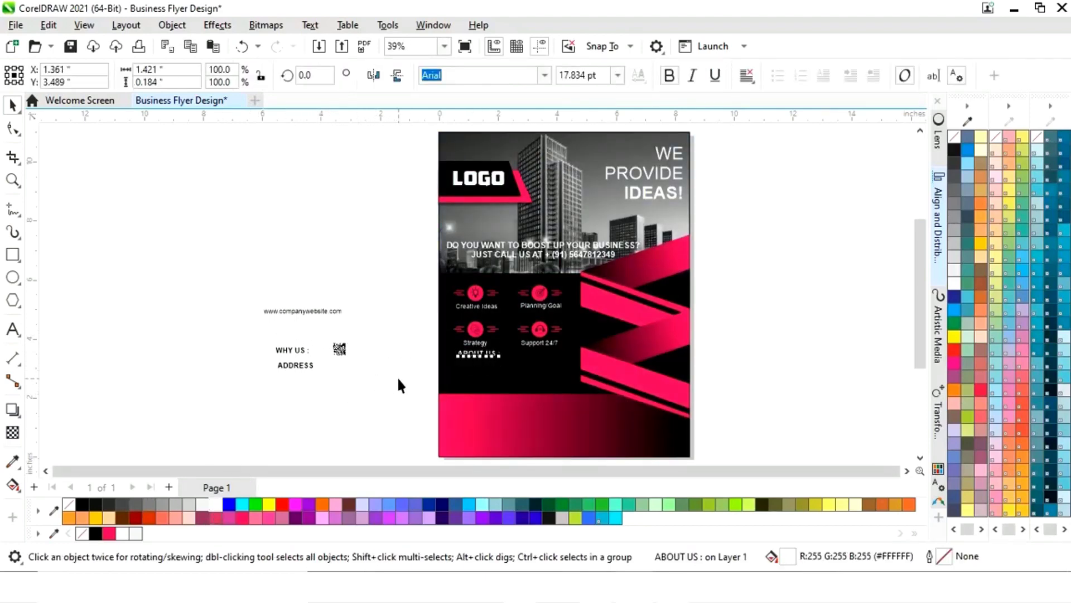
click(483, 358)
drag(483, 357, 474, 357)
Scale the four labeled icons down together to about 3.48 × 1.96 inches and shift them up toward the building photo.
key(ctrl+z)
key(ctrl+z)
click(400, 357)
drag(401, 359, 565, 353)
key(Up)
key(Up)
key(Up)
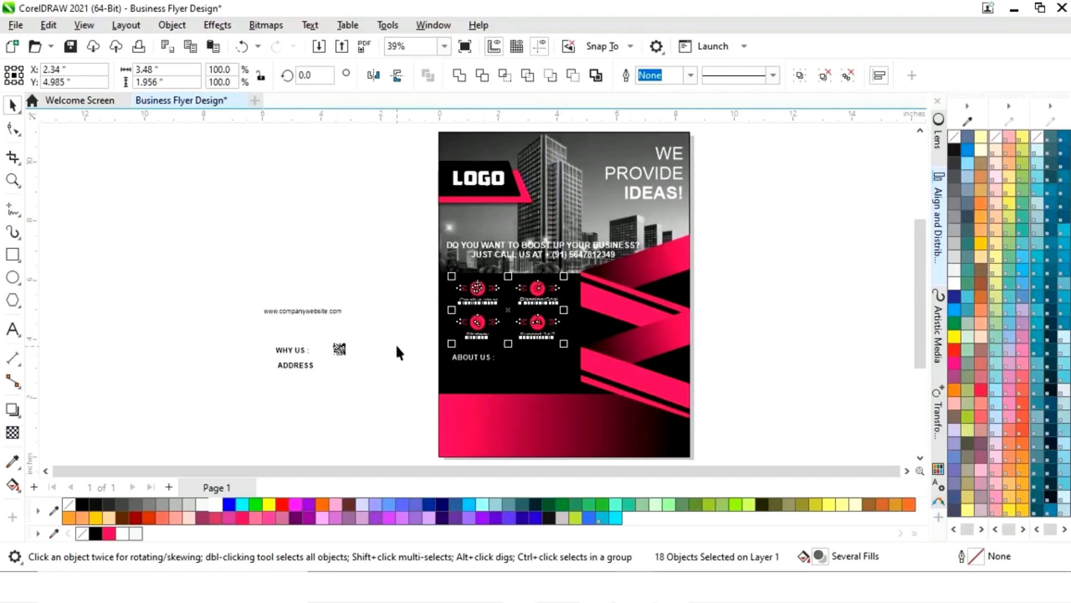
Move the "ABOUT US :" heading up to sit just below the "Strategy" label.
click(396, 346)
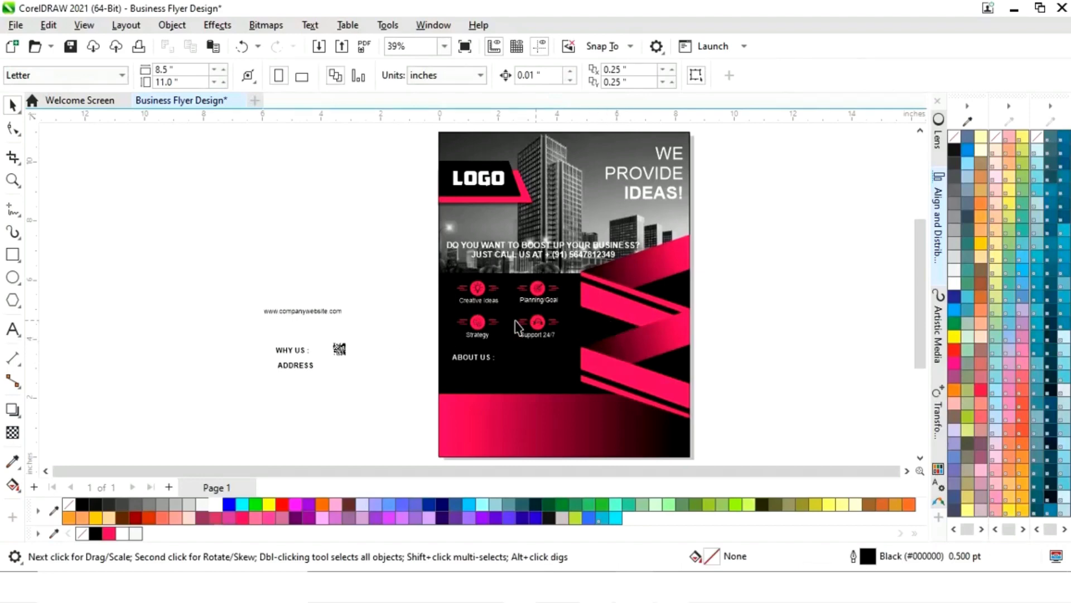
drag(479, 358, 477, 350)
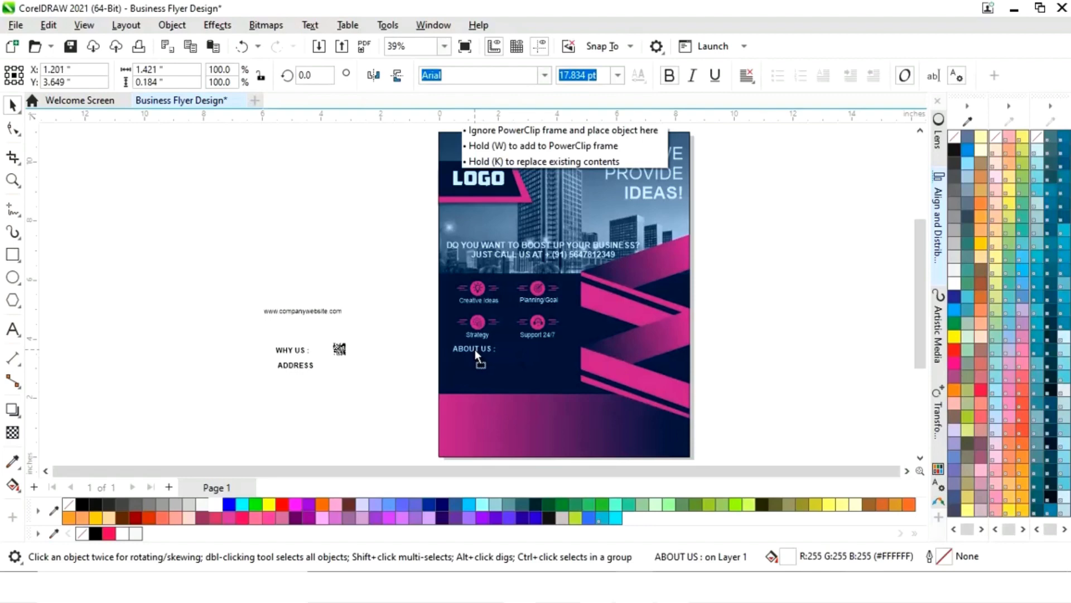
drag(477, 349, 475, 349)
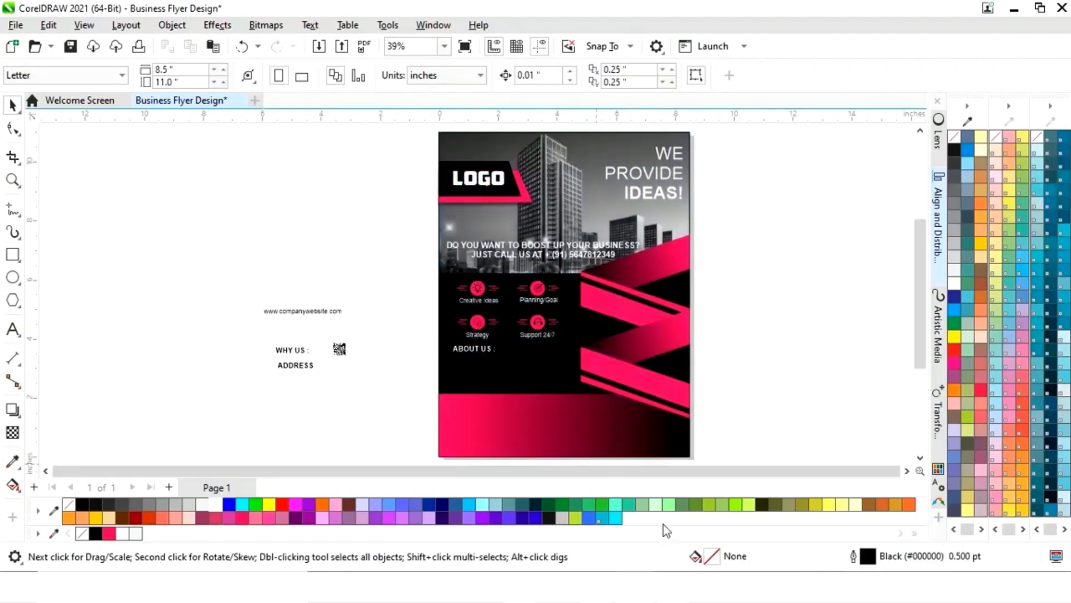
Copy the lorem ipsum paragraph from TEXT.txt in Notepad and return to the flyer in CorelDRAW.
key(alt+Tab)
drag(422, 173, 911, 170)
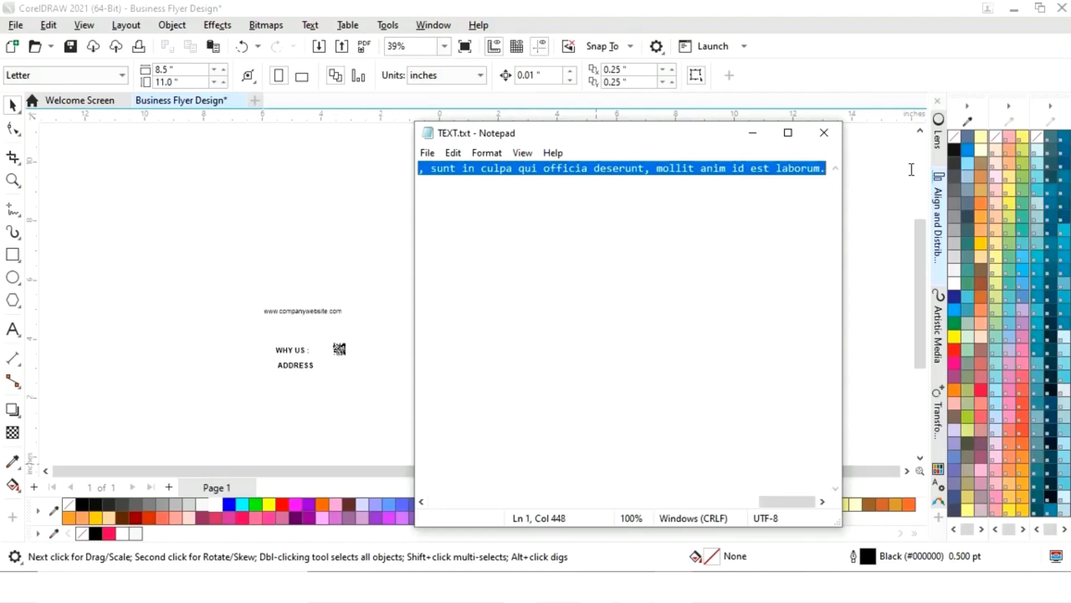
click(753, 134)
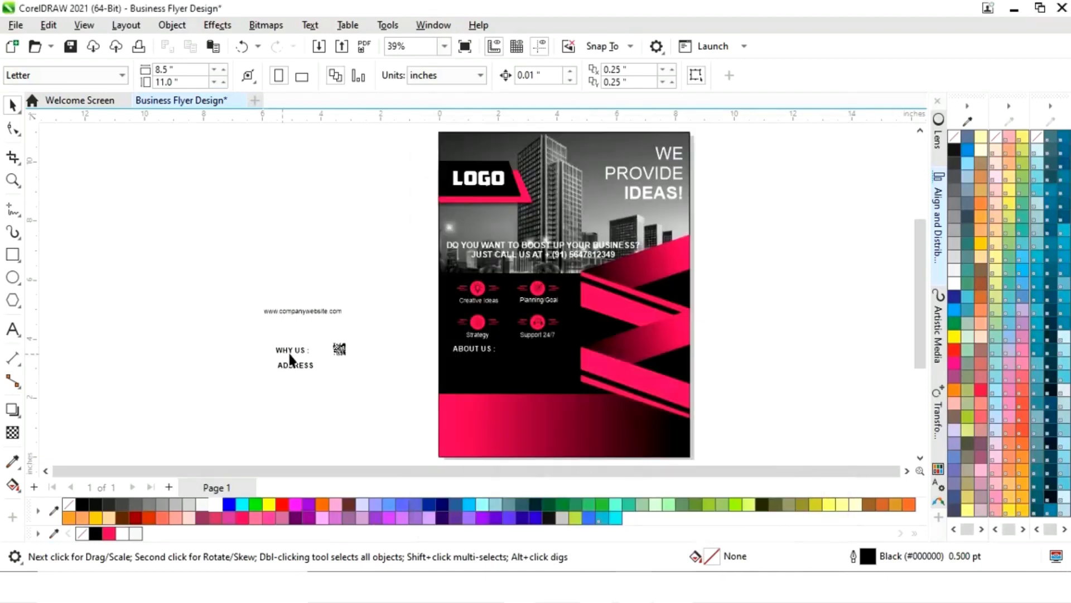
Draw a paragraph text frame about 4.22 × 1.2 inches under "ABOUT US :" and paste the lorem ipsum paragraph into it.
click(12, 331)
drag(408, 320, 699, 426)
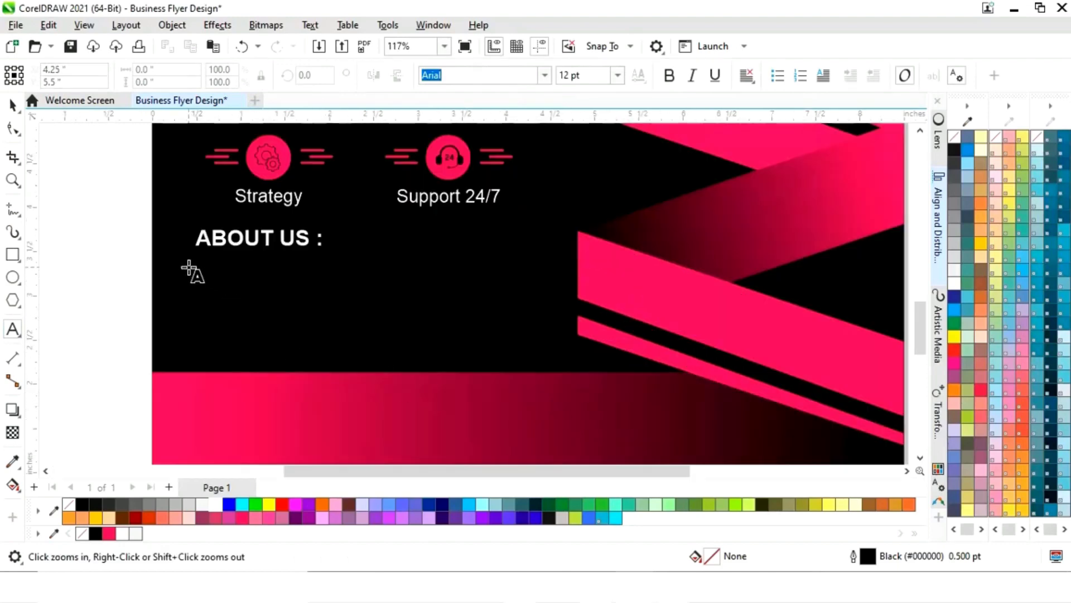
drag(193, 256, 569, 366)
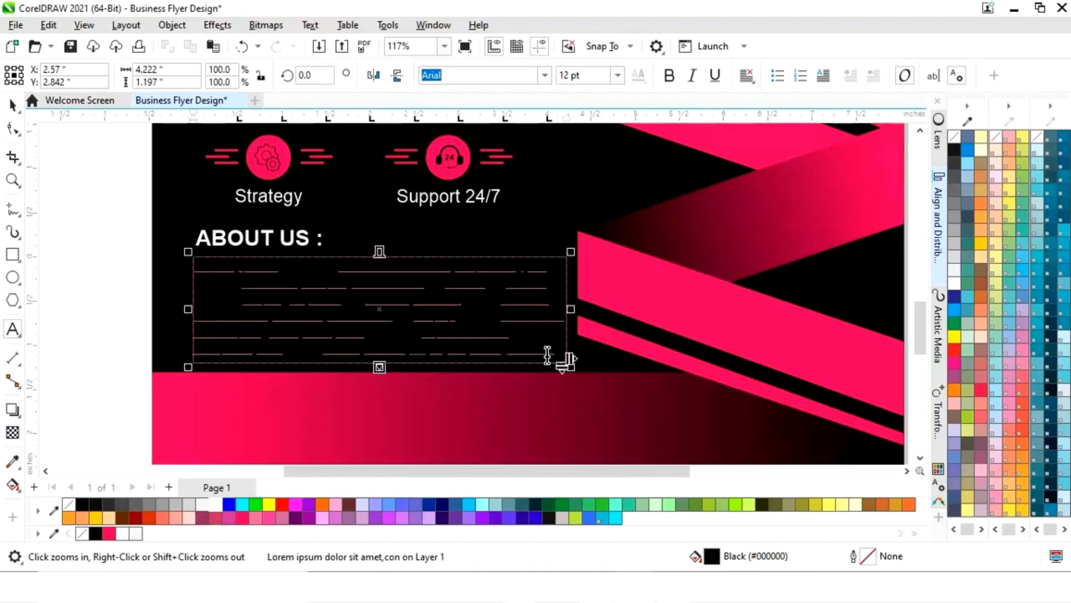
Color the lorem ipsum paragraph white and set its alignment to Full Justify.
click(211, 504)
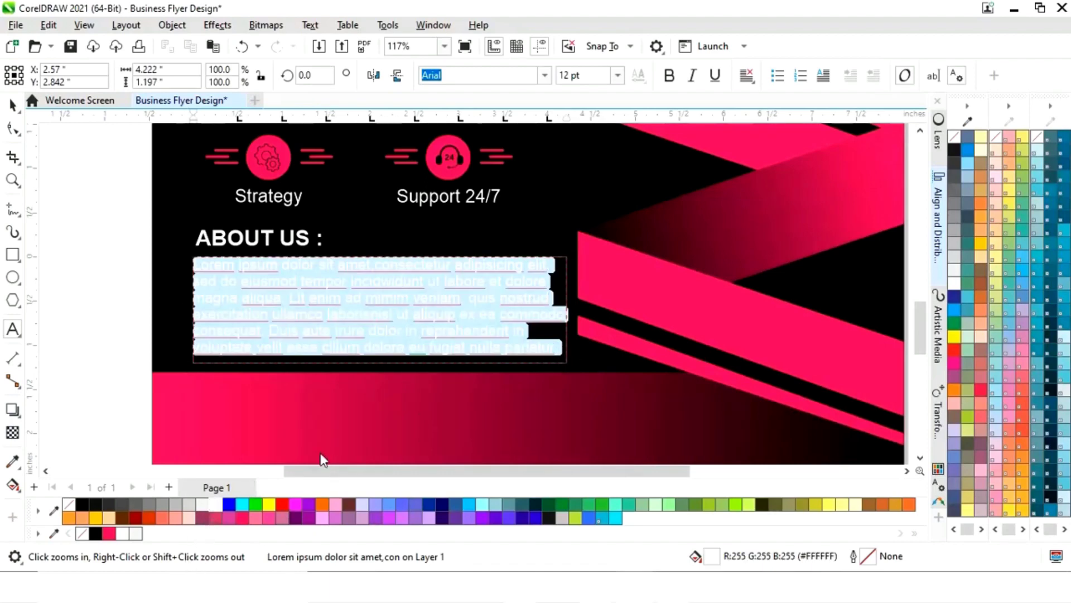
click(750, 78)
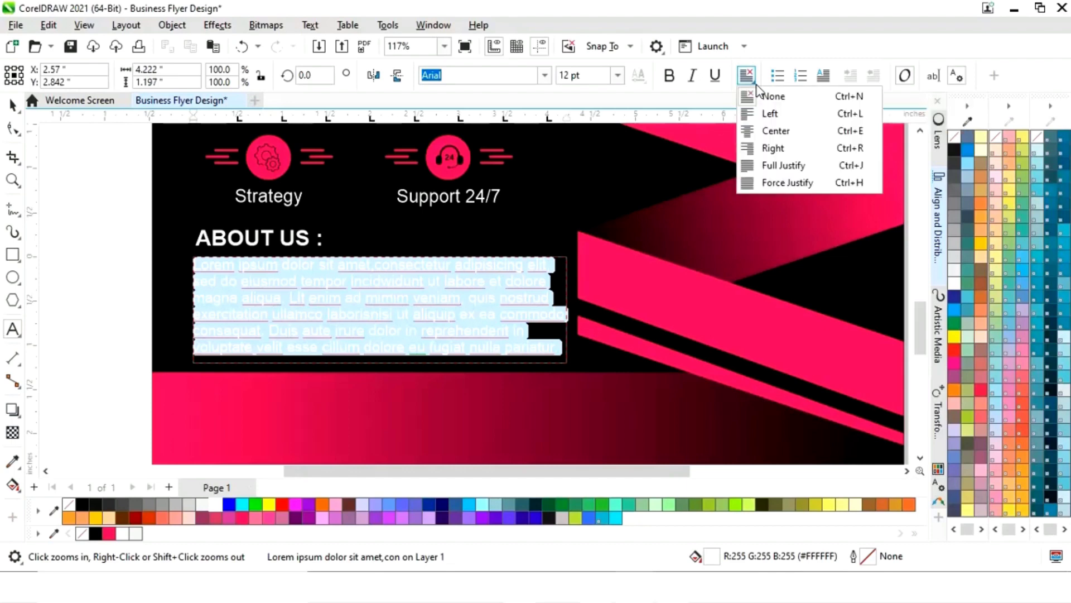
click(781, 166)
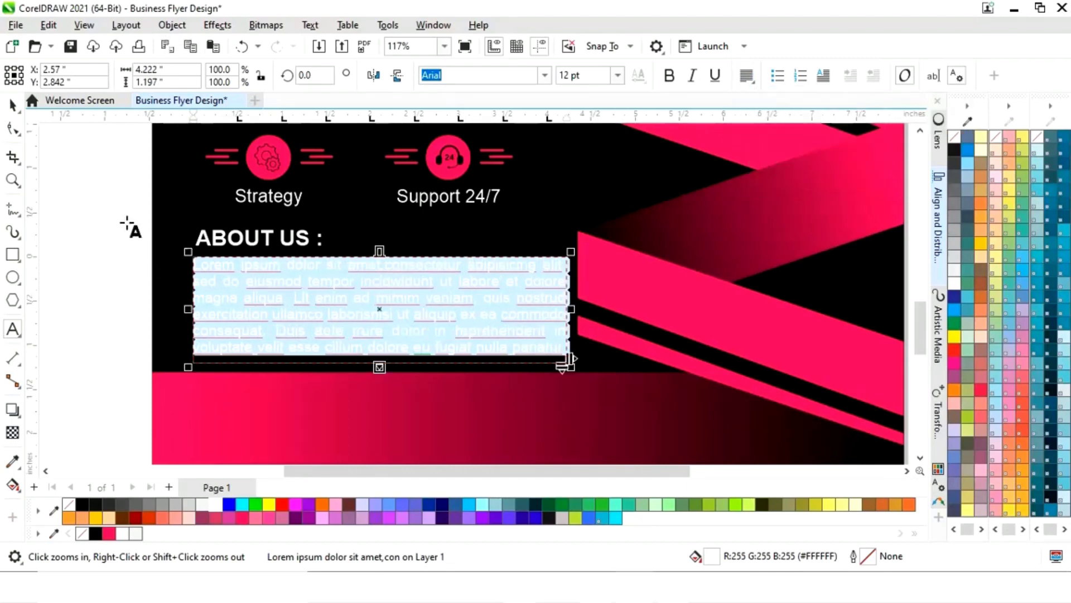
click(12, 105)
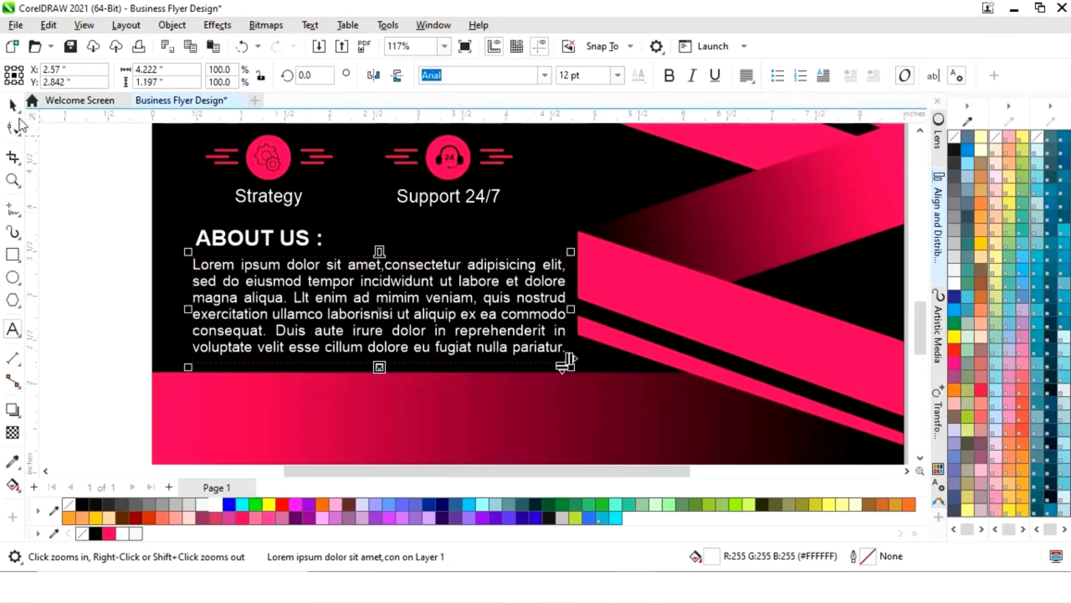
click(95, 271)
Place the "WHY US :" heading in white at the upper left of the pink gradient bar.
key(F4)
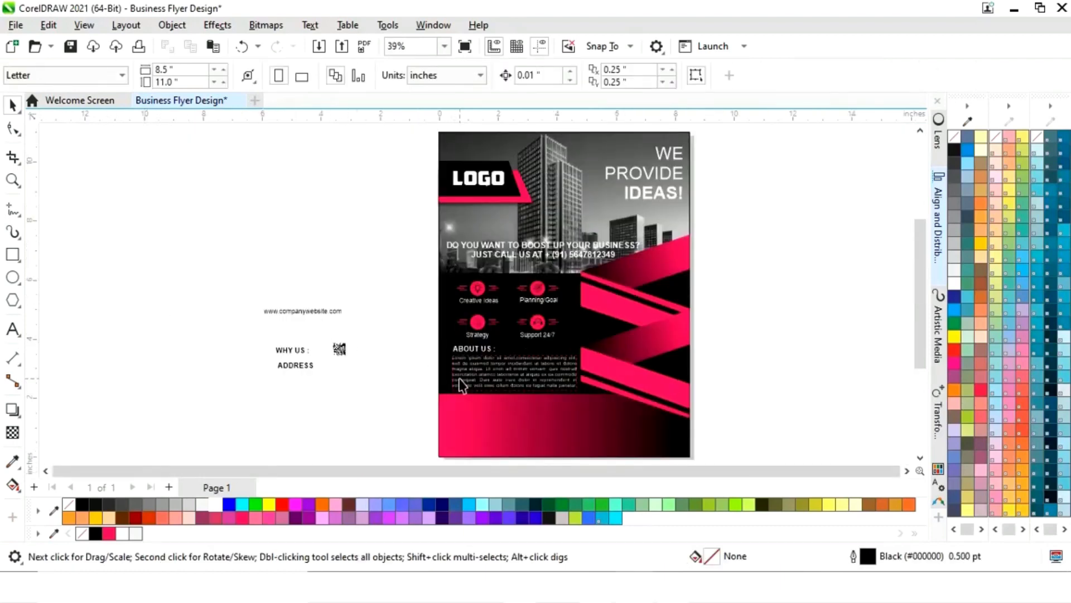
click(294, 354)
drag(293, 353, 490, 407)
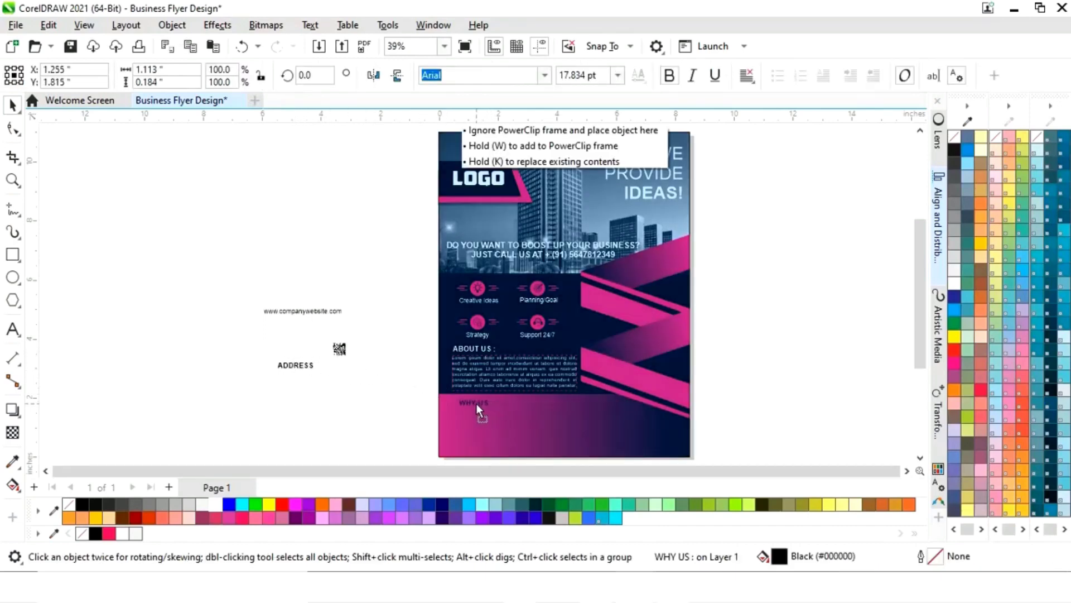
drag(474, 403, 473, 403)
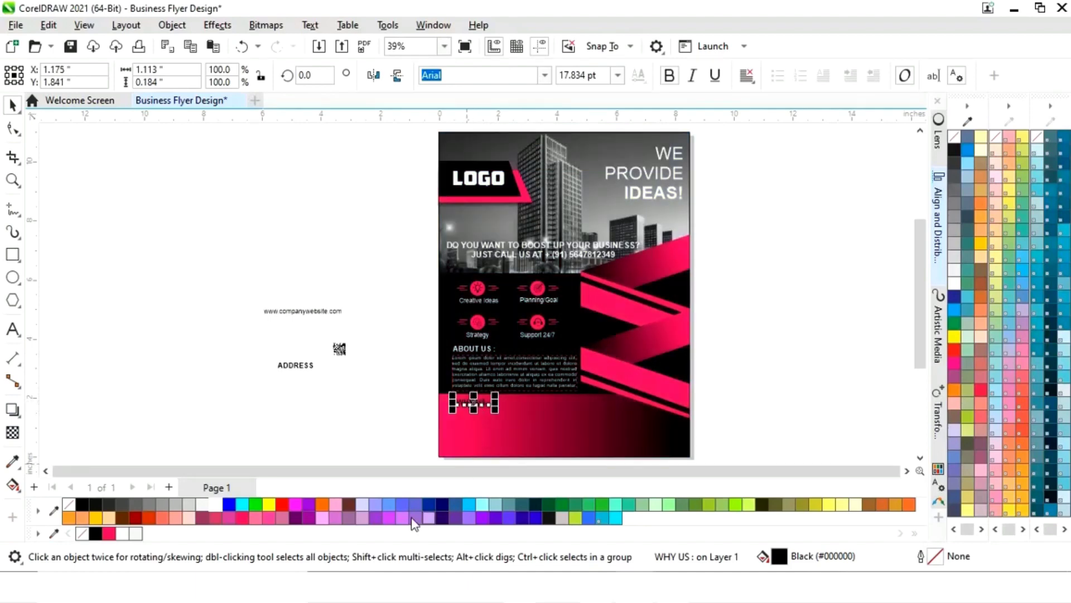
click(217, 504)
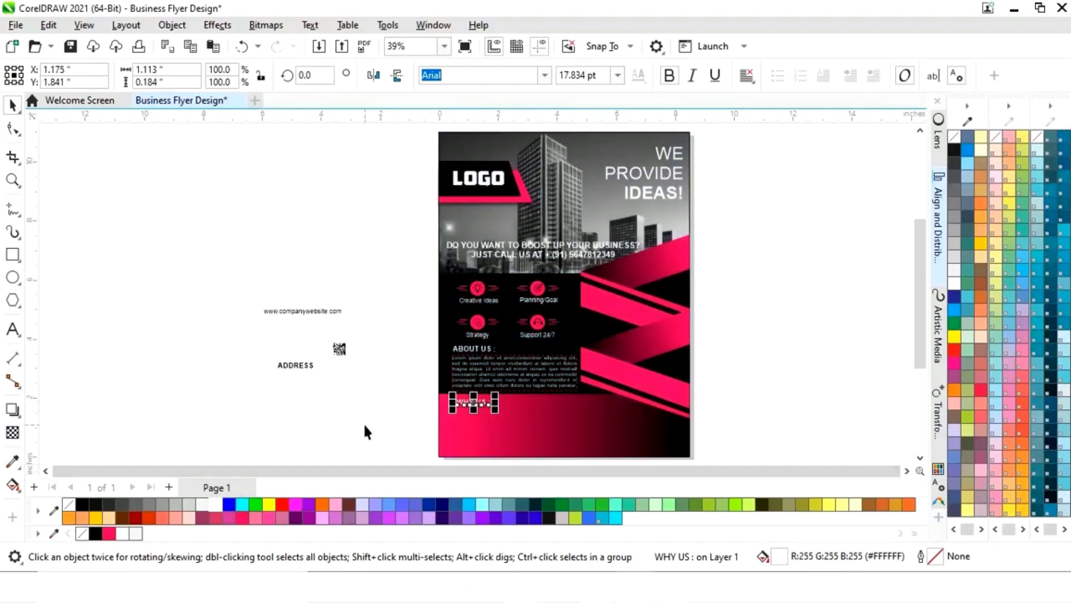
click(361, 421)
Move the "ABOUT US :" heading left and widen its paragraph frame leftward to about 4.37 inches to match.
key(z)
drag(434, 311, 630, 449)
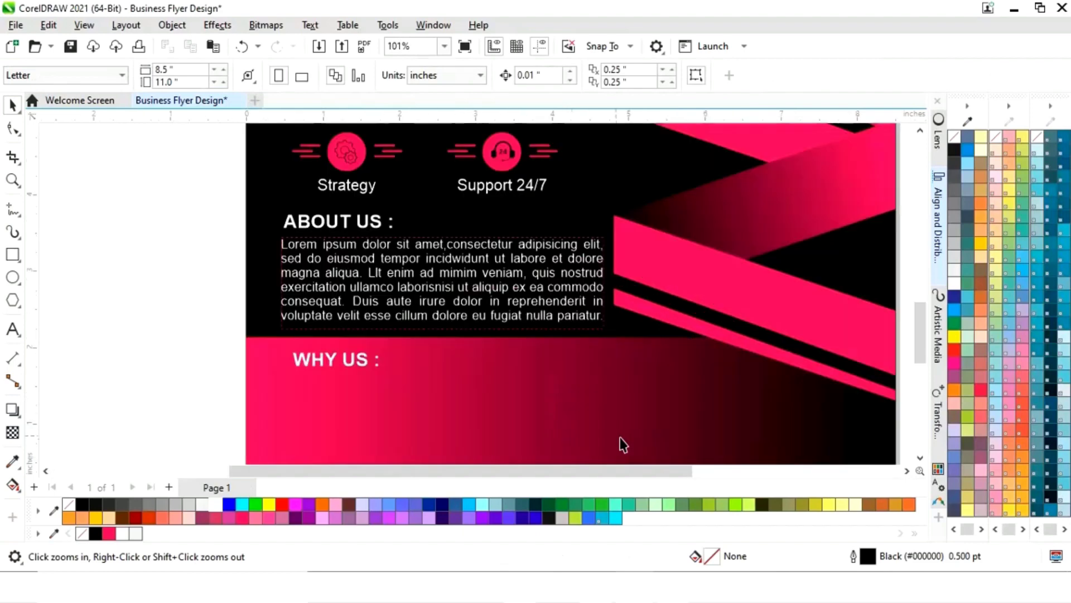
key(space)
click(332, 226)
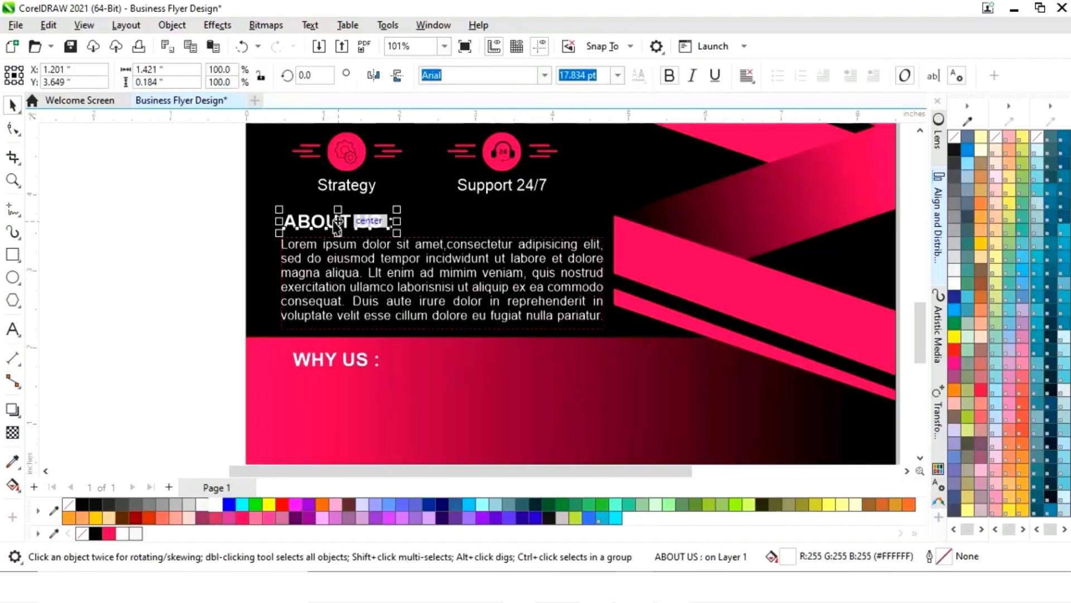
drag(338, 220, 328, 225)
click(279, 288)
drag(279, 288, 267, 290)
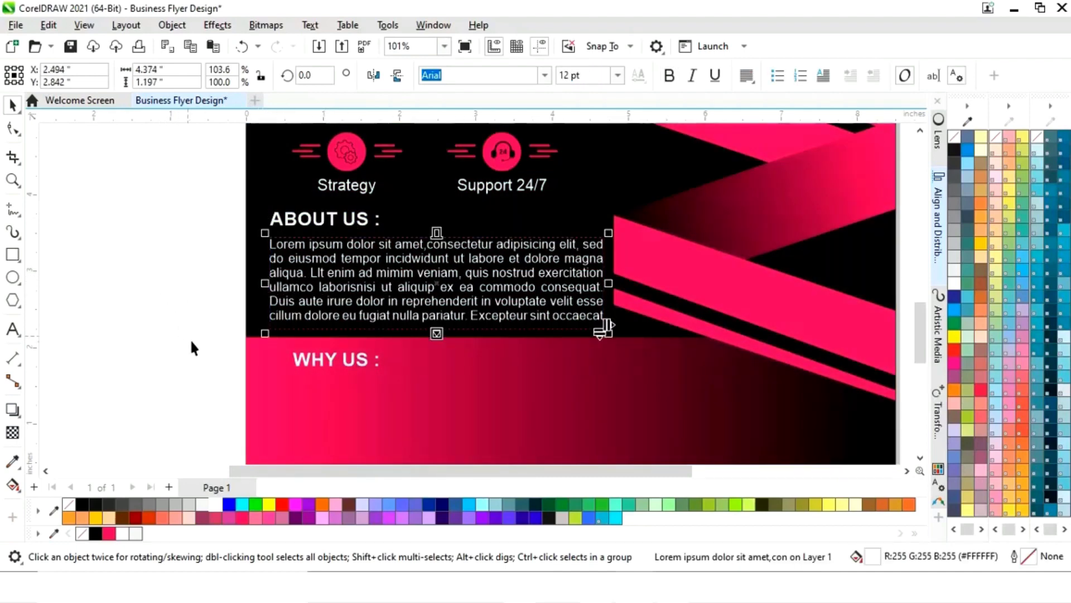
click(191, 378)
Left-align the "WHY US :" heading with the "ABOUT US :" heading.
click(325, 363)
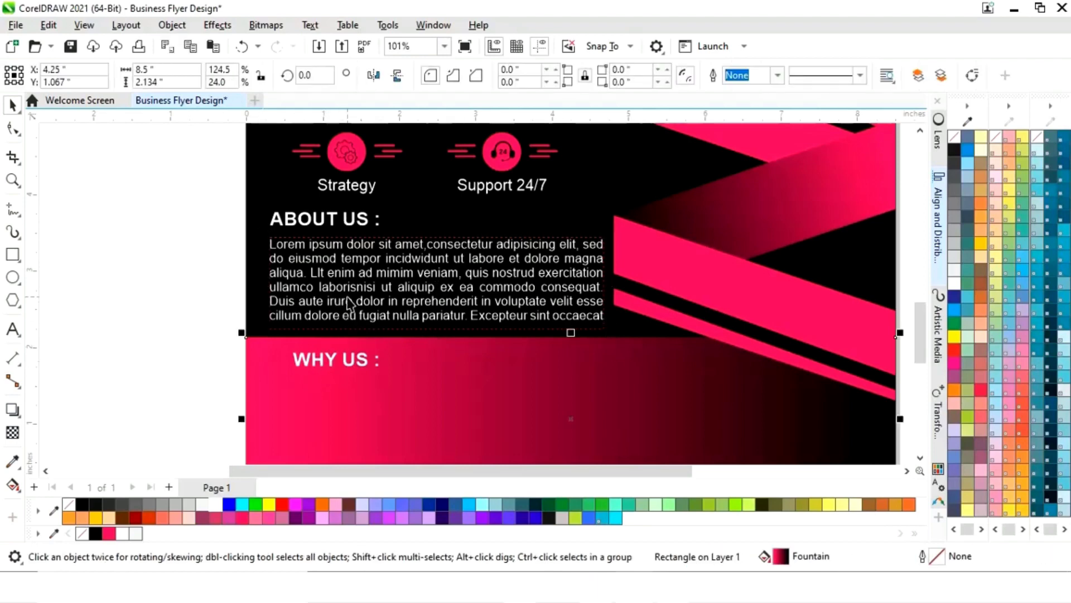
shift+click(349, 226)
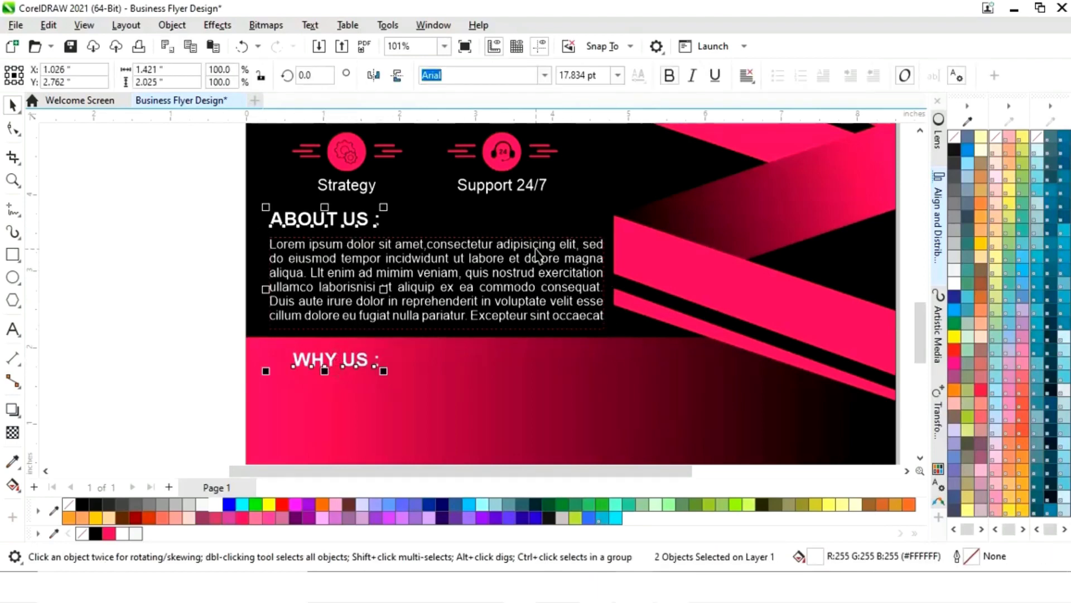
click(937, 241)
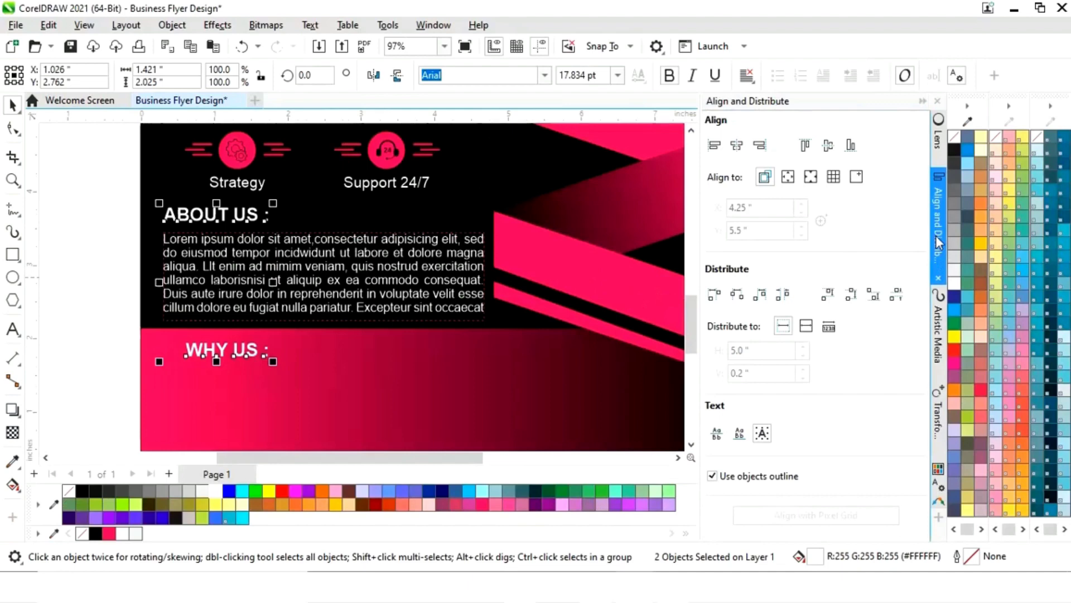
click(922, 103)
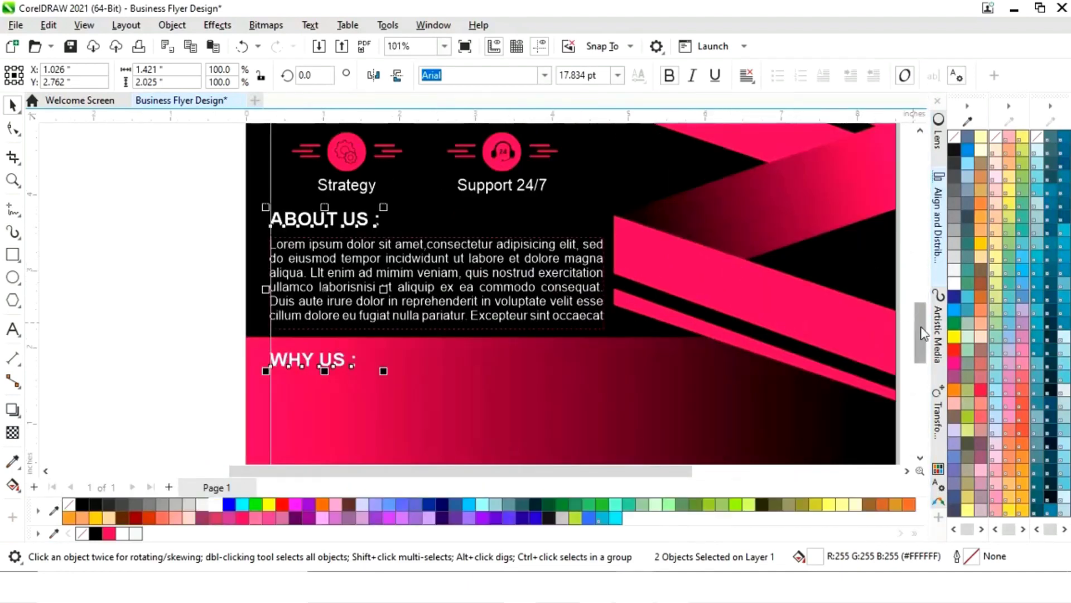
Duplicate the white lorem ipsum paragraph from the About Us section directly beneath the "WHY US :" heading.
scroll(919, 335, down, 2)
click(470, 231)
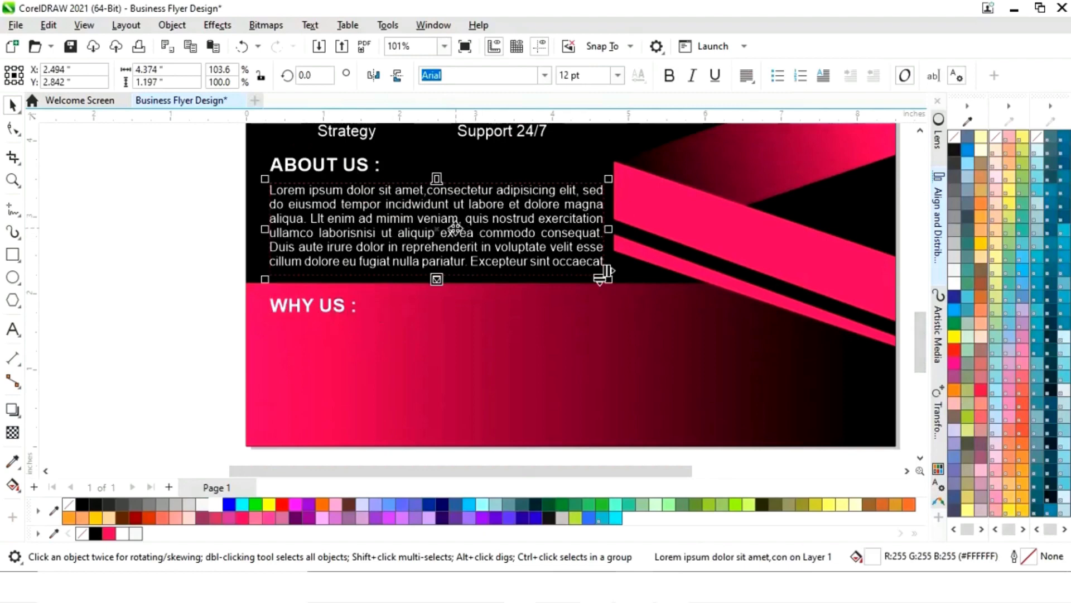
drag(456, 228, 453, 376)
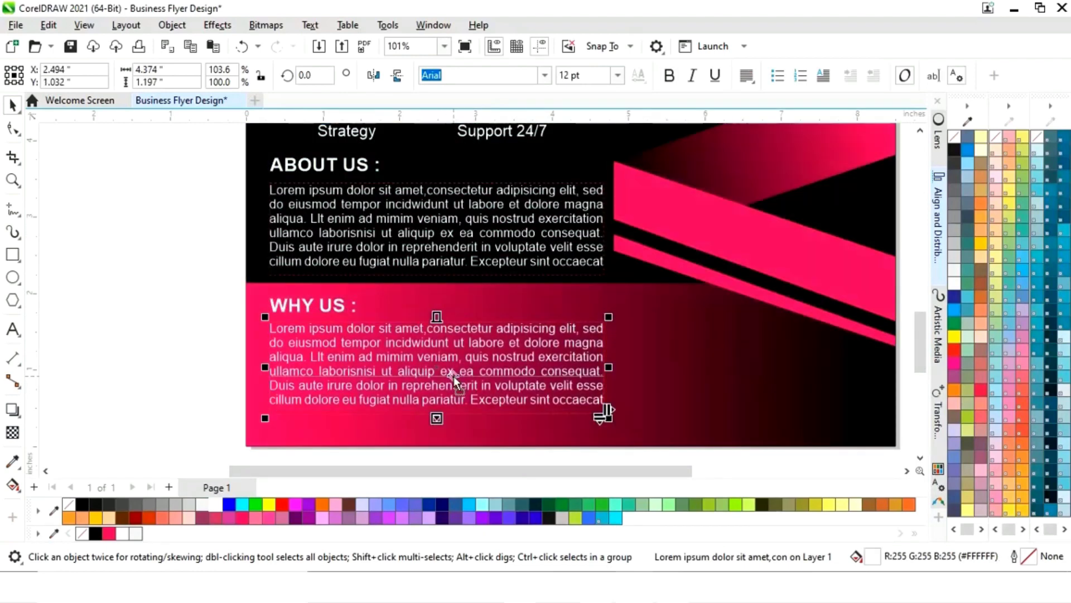
click(207, 350)
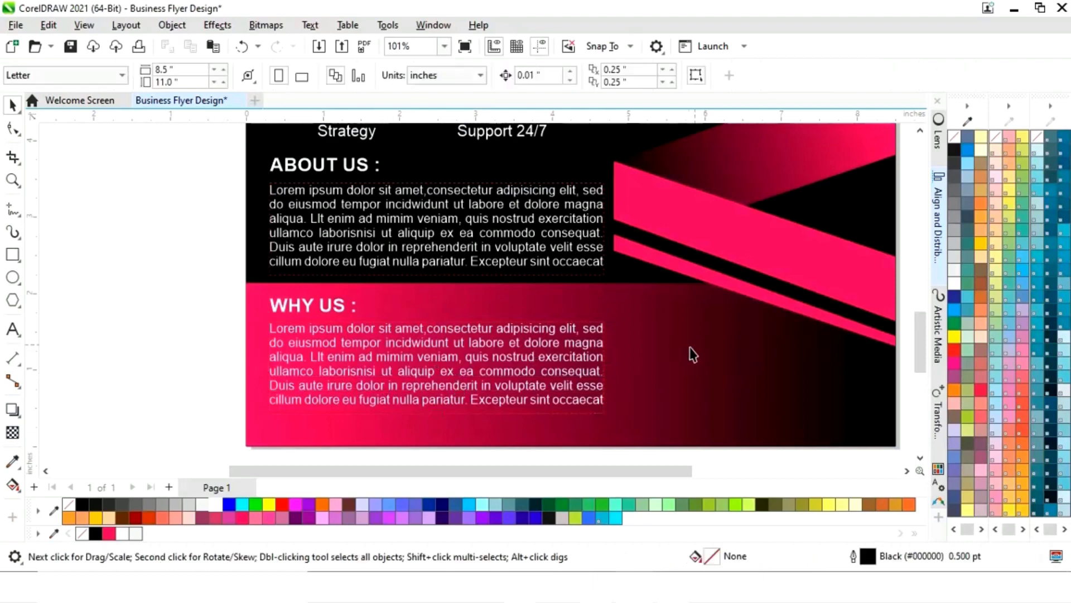
Make a shortened copy of the pink gradient bar about 0.295 inches tall along the page's bottom edge and fill it black.
click(705, 357)
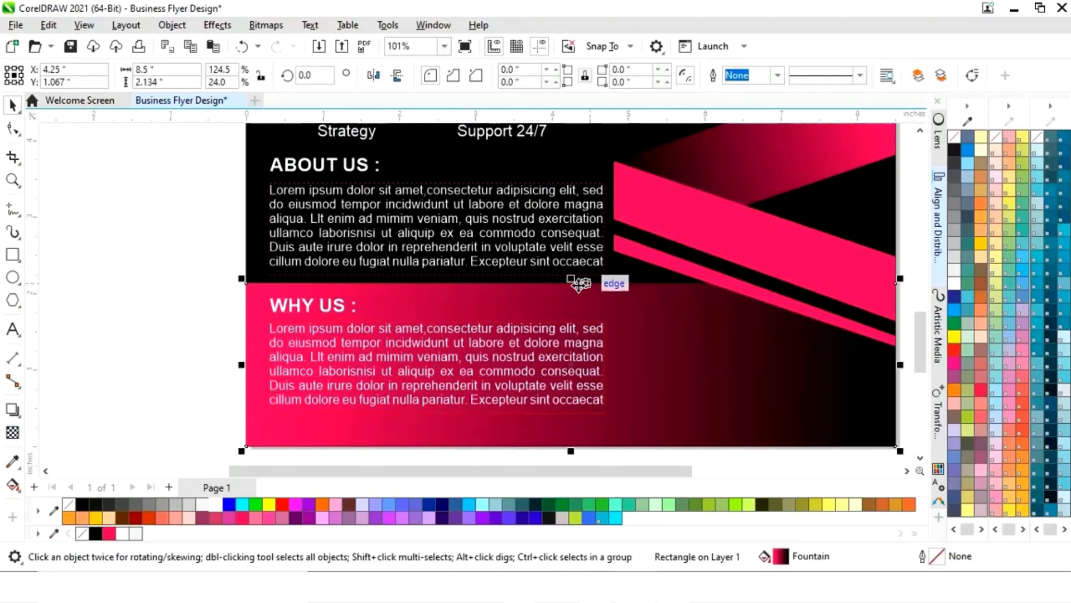
drag(569, 282, 572, 423)
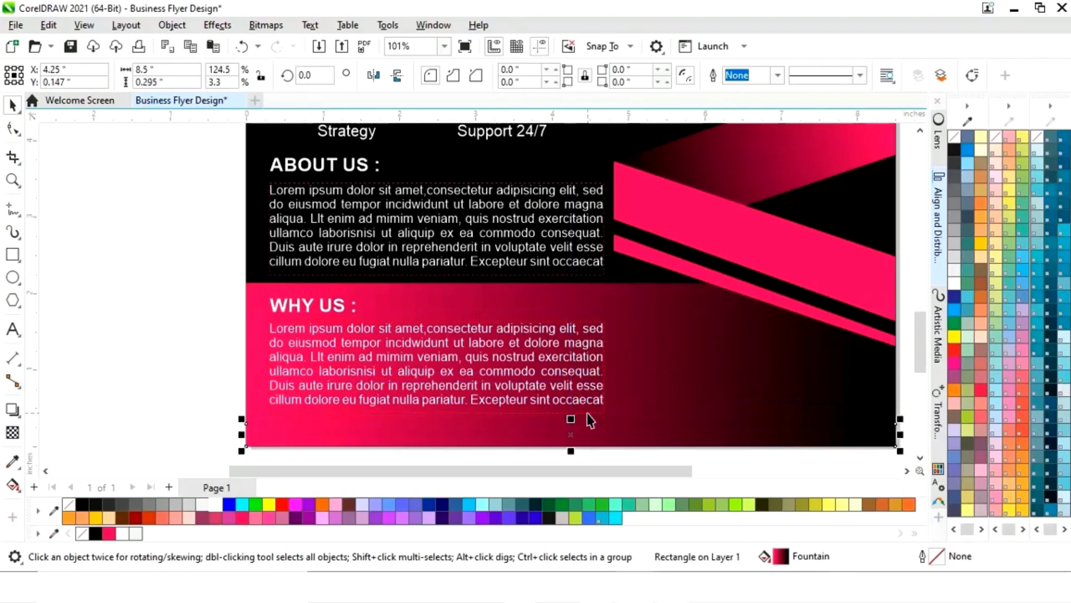
click(96, 534)
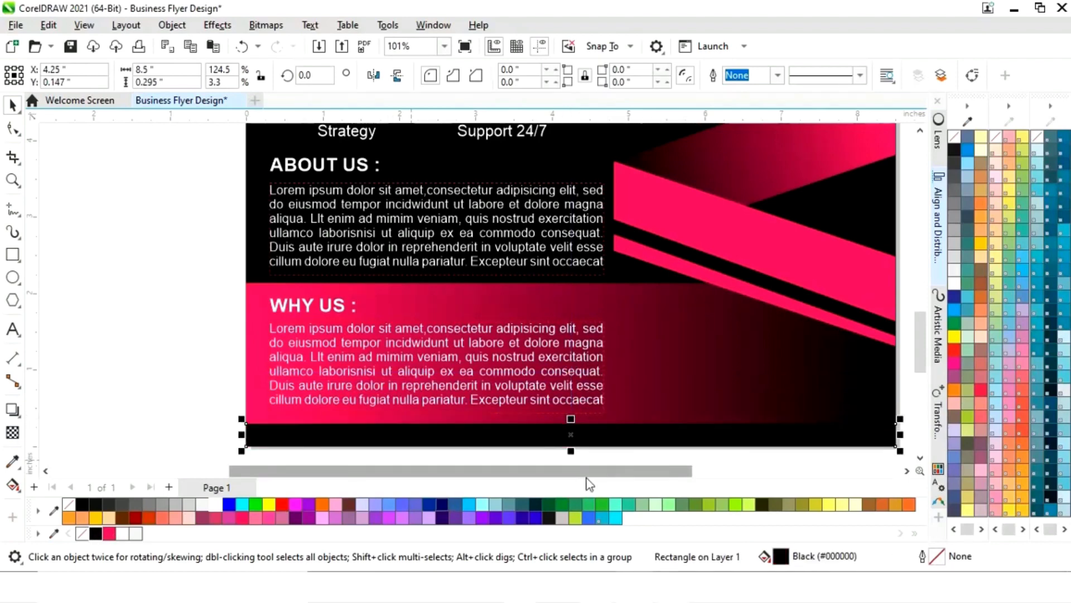
key(F4)
click(799, 376)
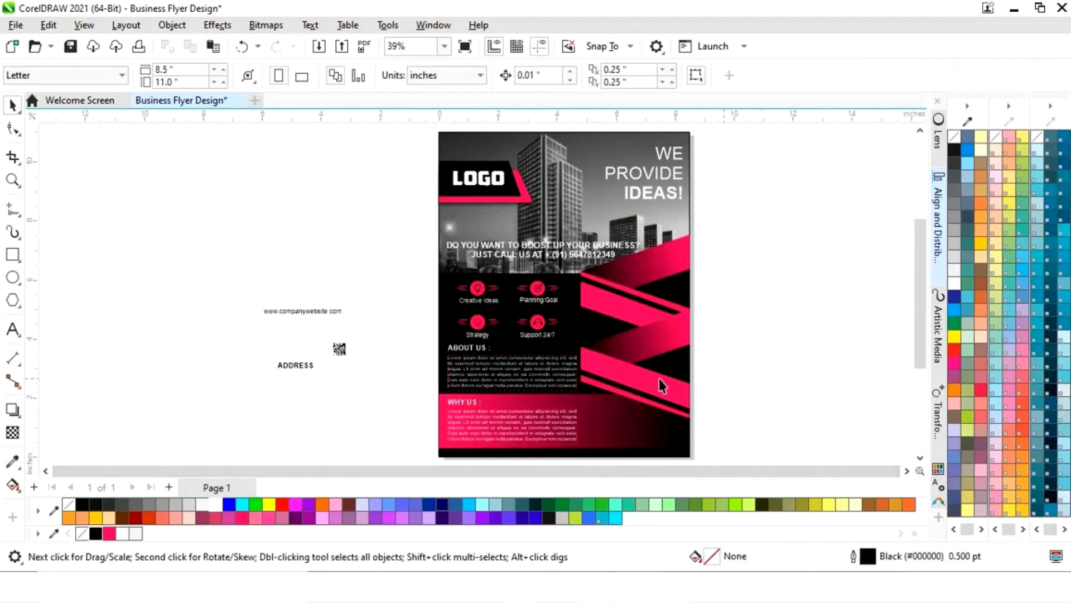
Place the "ADDRESS" heading in white on the gradient bar beside "WHY US :" and align the two headings' vertical centers.
click(296, 367)
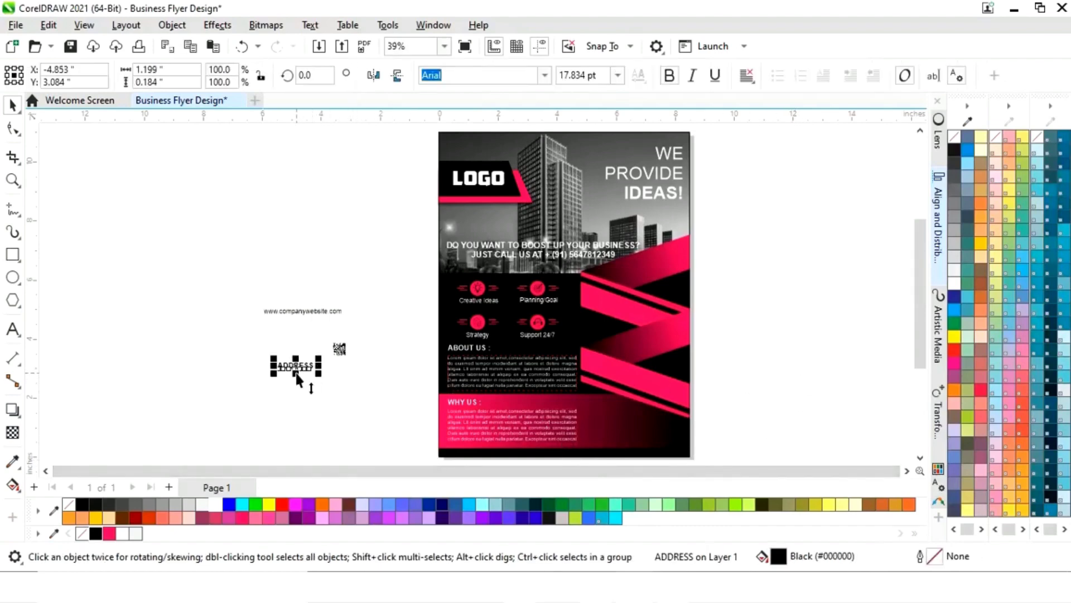
drag(296, 369, 610, 411)
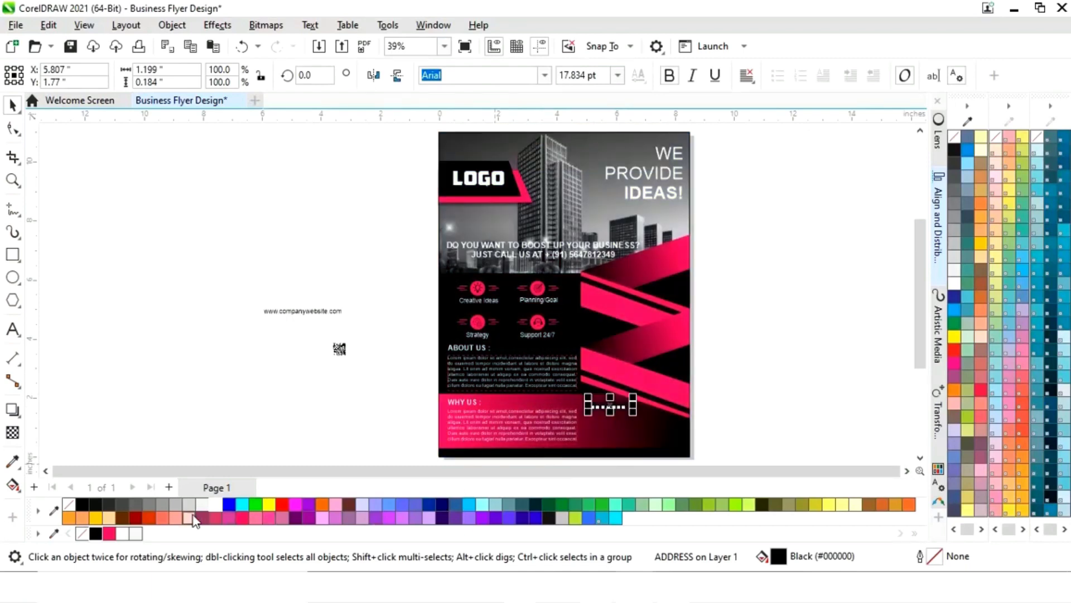
click(214, 505)
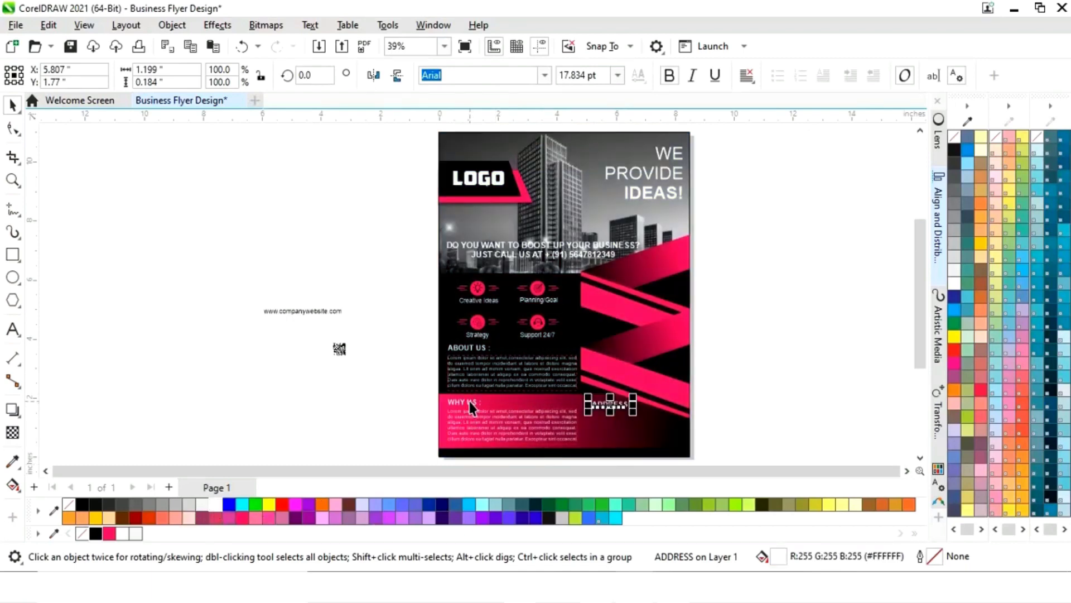
shift+click(470, 405)
click(937, 220)
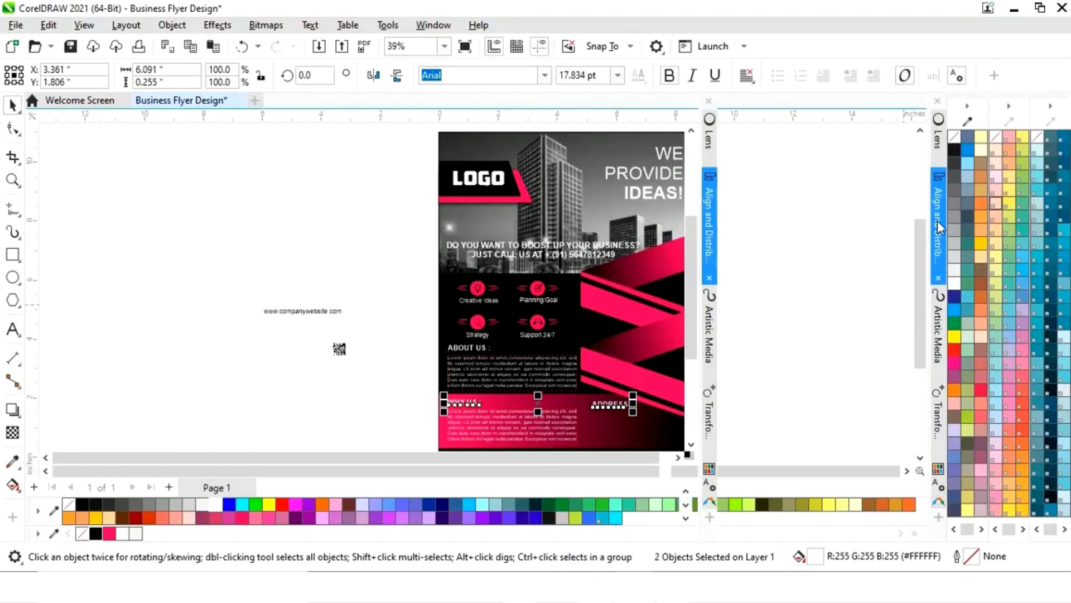
click(827, 146)
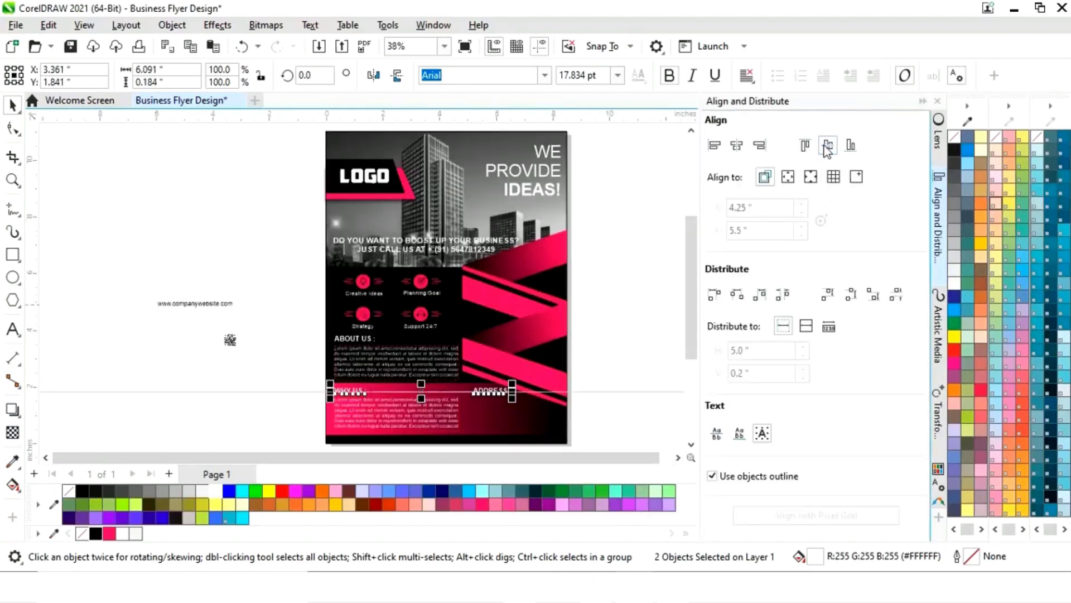
click(921, 104)
click(778, 293)
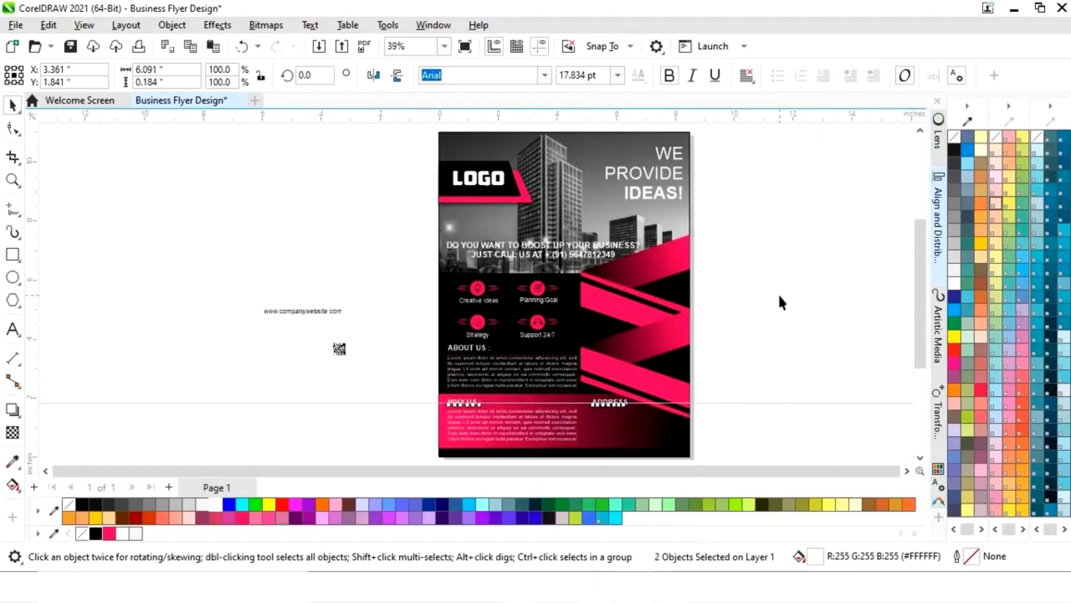
click(304, 318)
drag(304, 318, 518, 456)
key(z)
scroll(615, 453, down, 1)
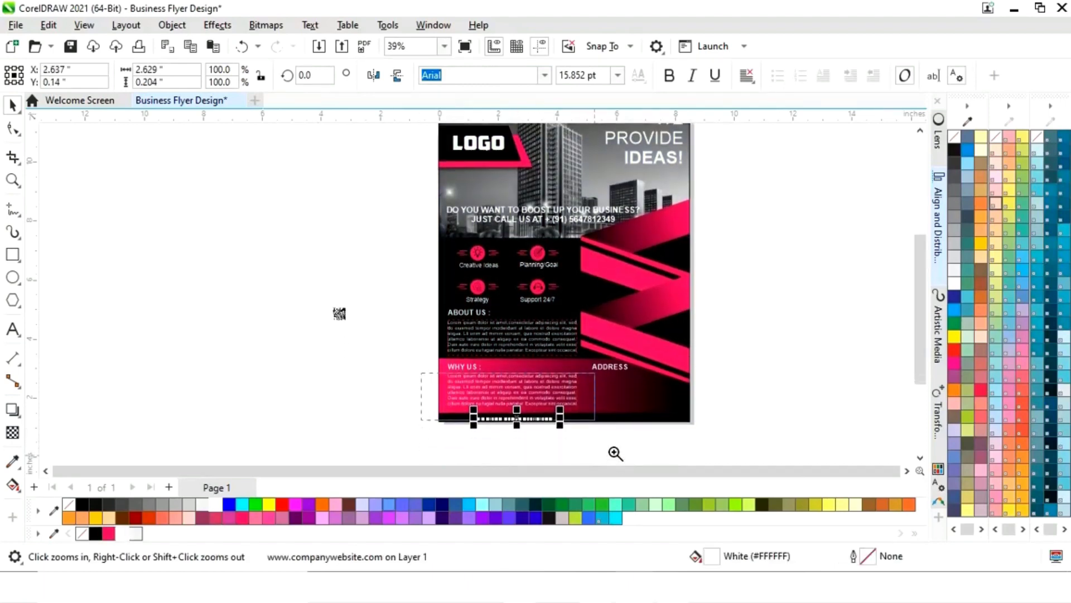
drag(615, 452, 439, 365)
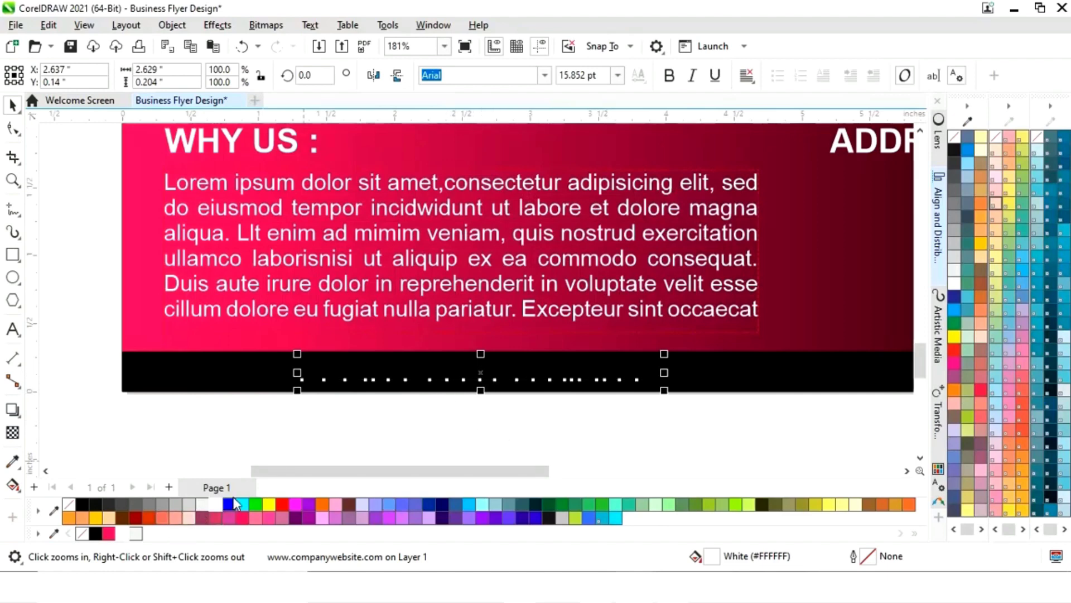
key(space)
drag(479, 375, 445, 380)
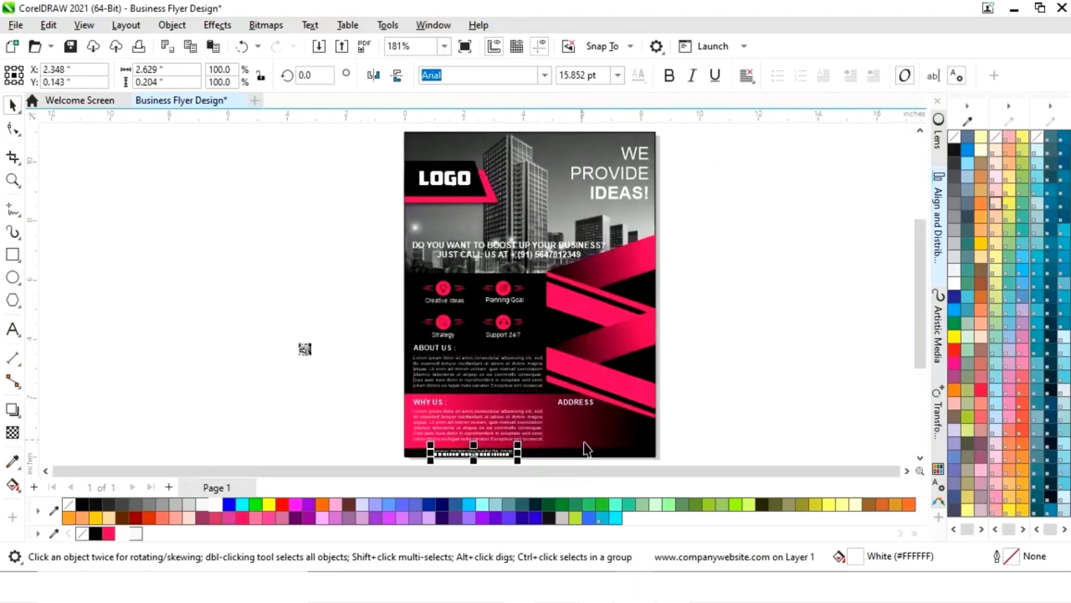
key(F3)
click(728, 391)
Place the QR code near the right end of the gradient bar, just above the black strip.
click(305, 352)
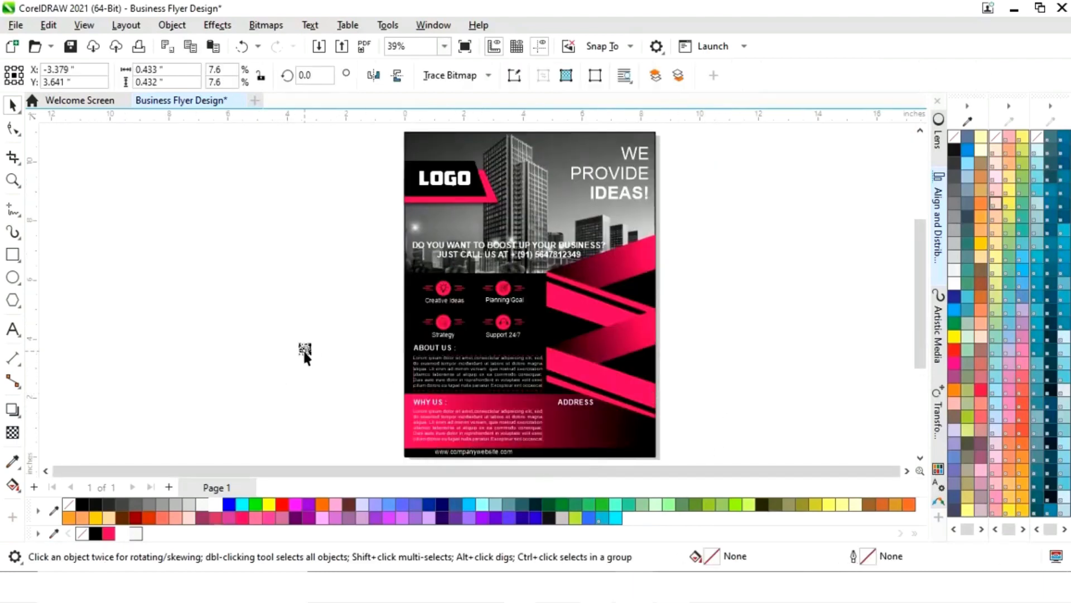
drag(309, 361, 644, 427)
click(735, 440)
Place the address paragraph beneath the "ADDRESS" heading, color it white and nudge it slightly left.
key(shift+F4)
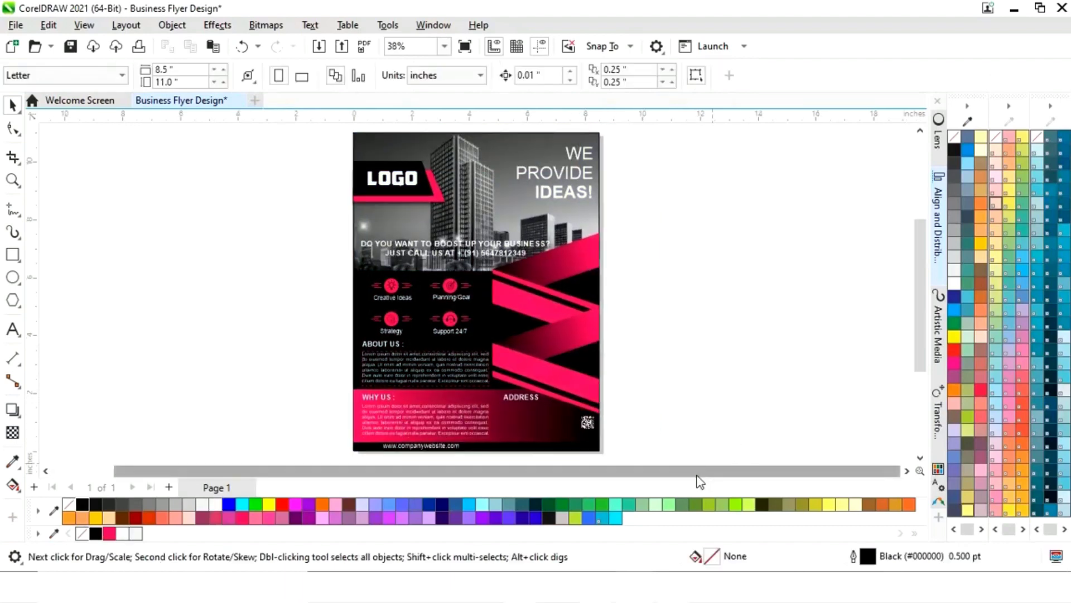
drag(697, 477, 653, 479)
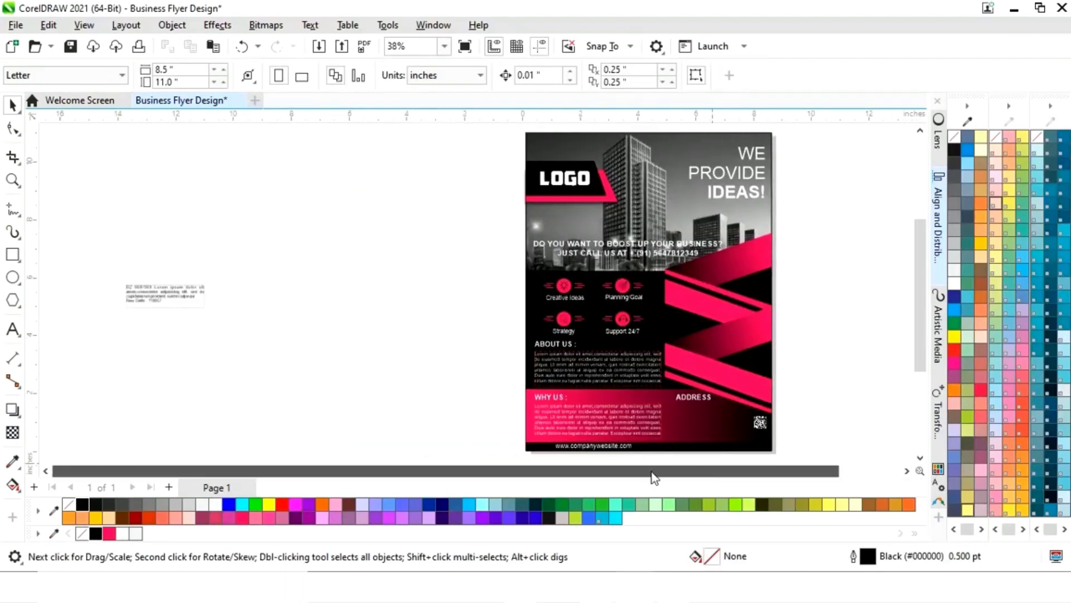
click(202, 302)
drag(166, 296, 707, 420)
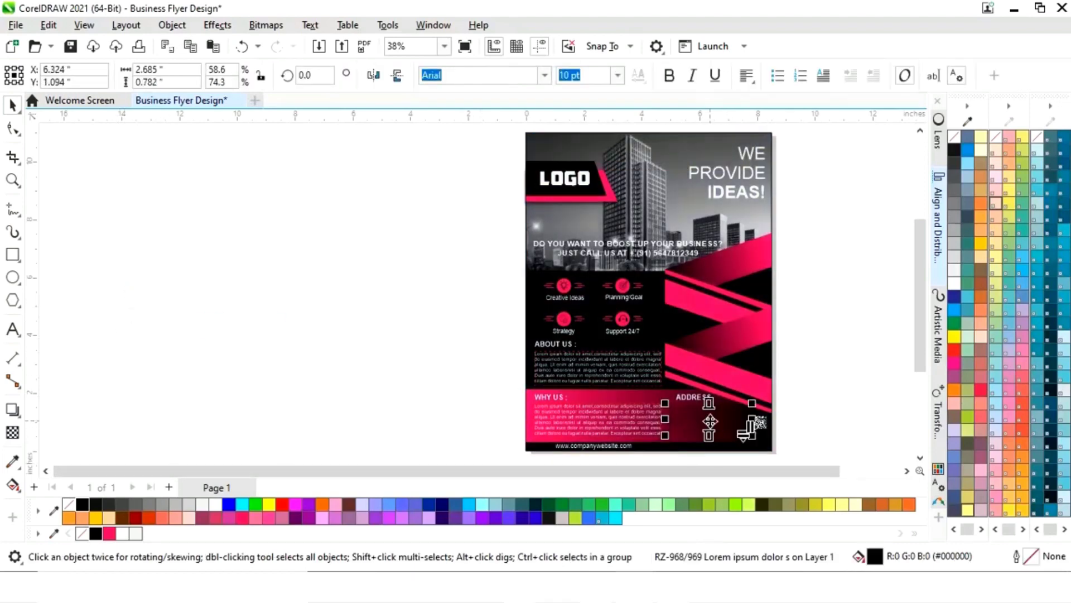
click(215, 506)
key(z)
drag(633, 385, 788, 449)
key(space)
drag(462, 296, 458, 295)
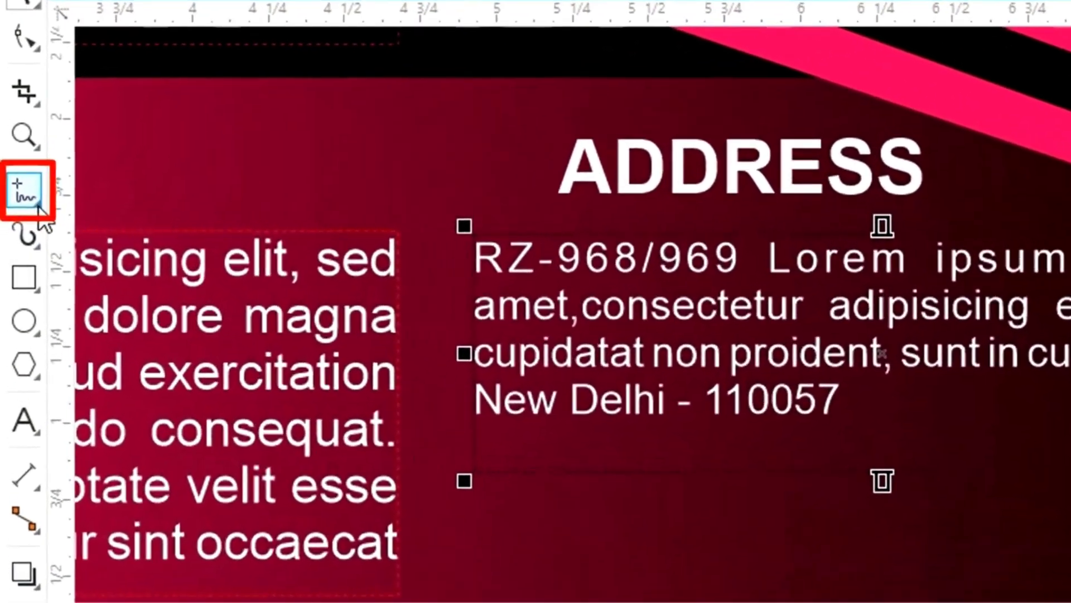
Draw a vertical 2-Point Line about 0.69 inches long between the Why Us and address paragraphs and give it a white outline.
click(16, 211)
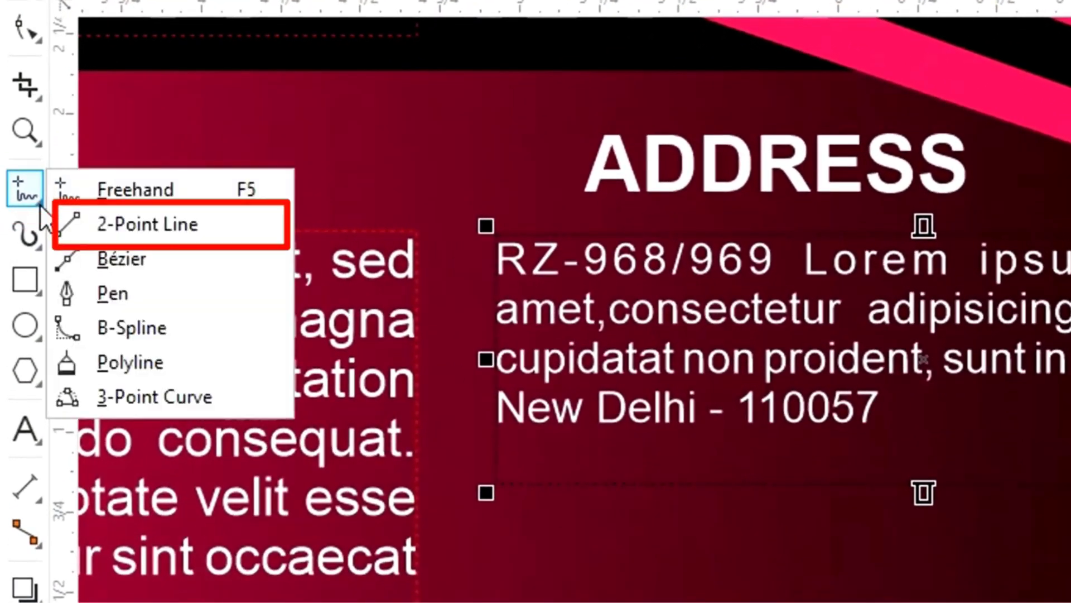
click(131, 224)
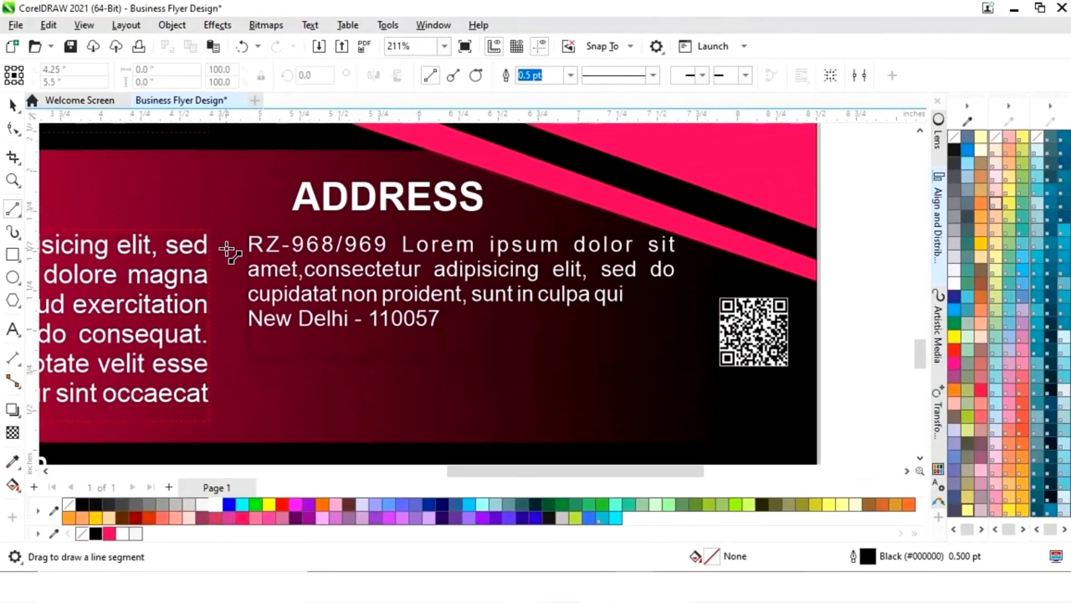
drag(226, 259, 226, 373)
right_click(214, 504)
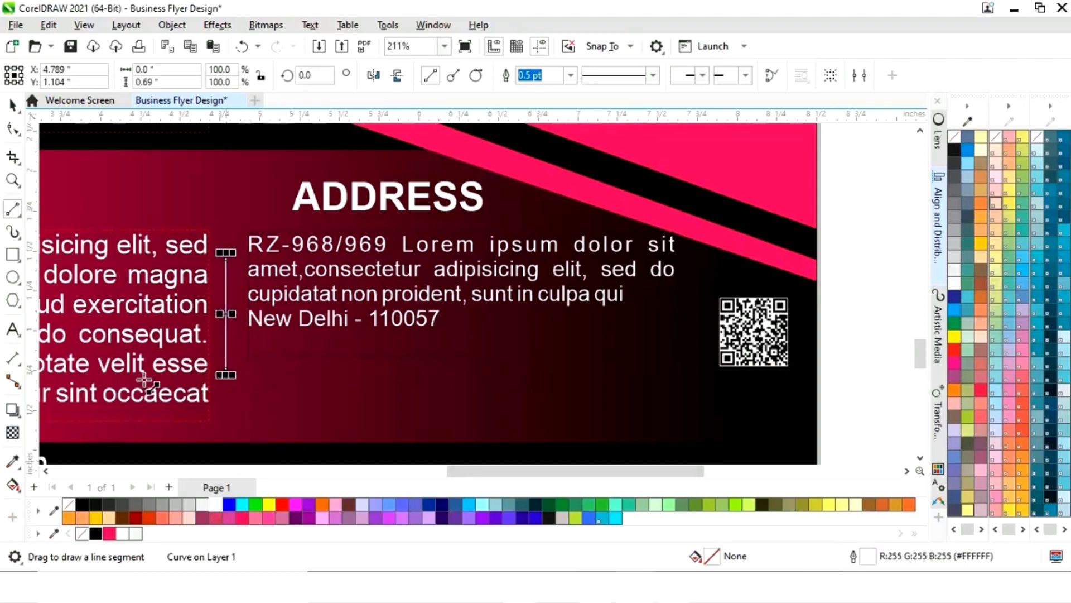
click(12, 104)
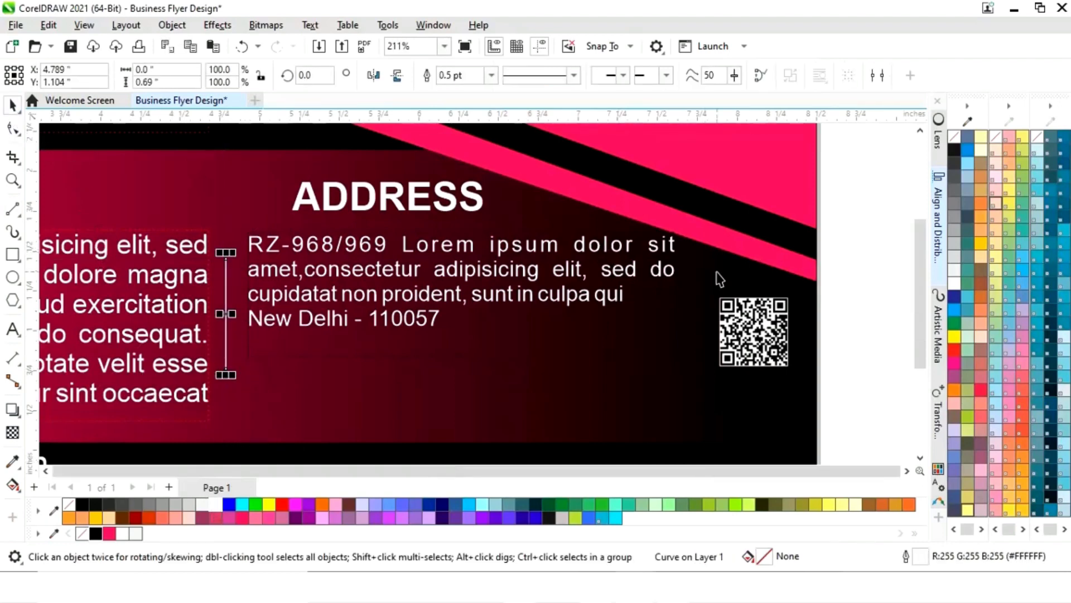
key(shift+F4)
click(701, 383)
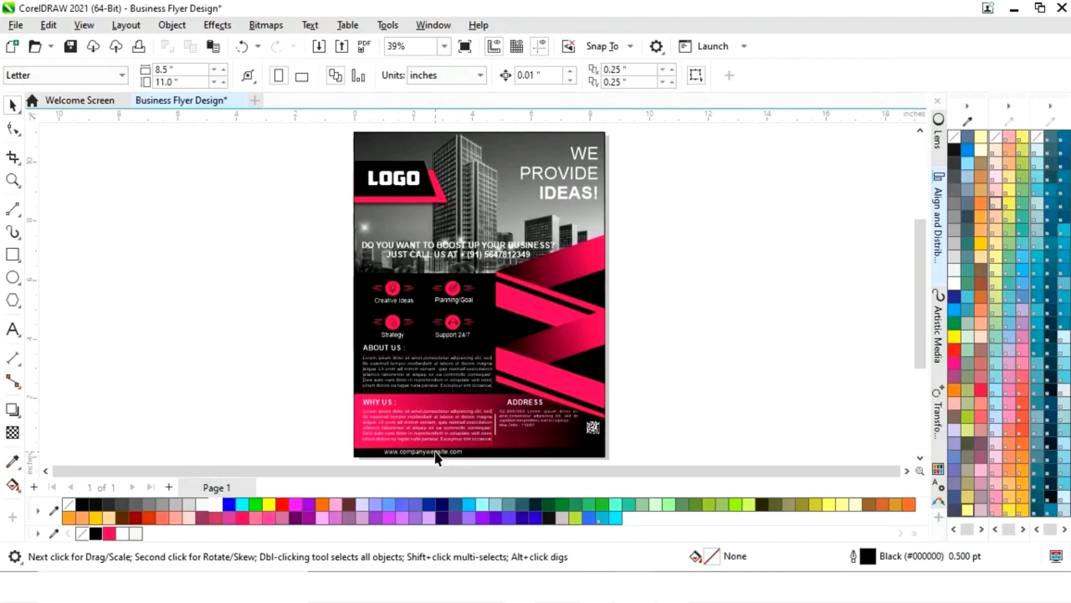
Center the website text horizontally on the black bottom strip.
click(434, 451)
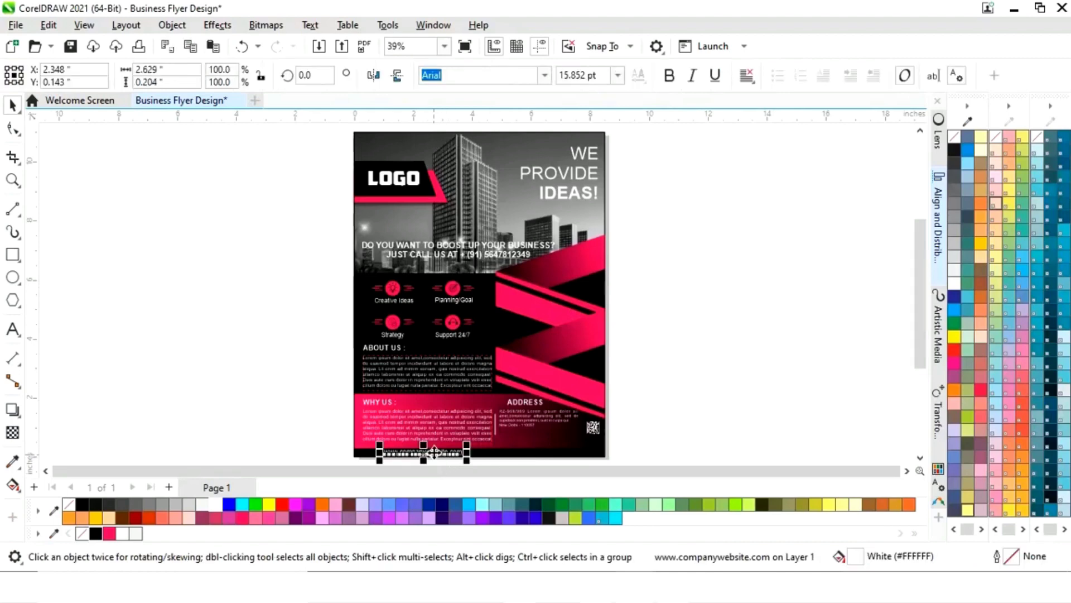
shift+click(531, 453)
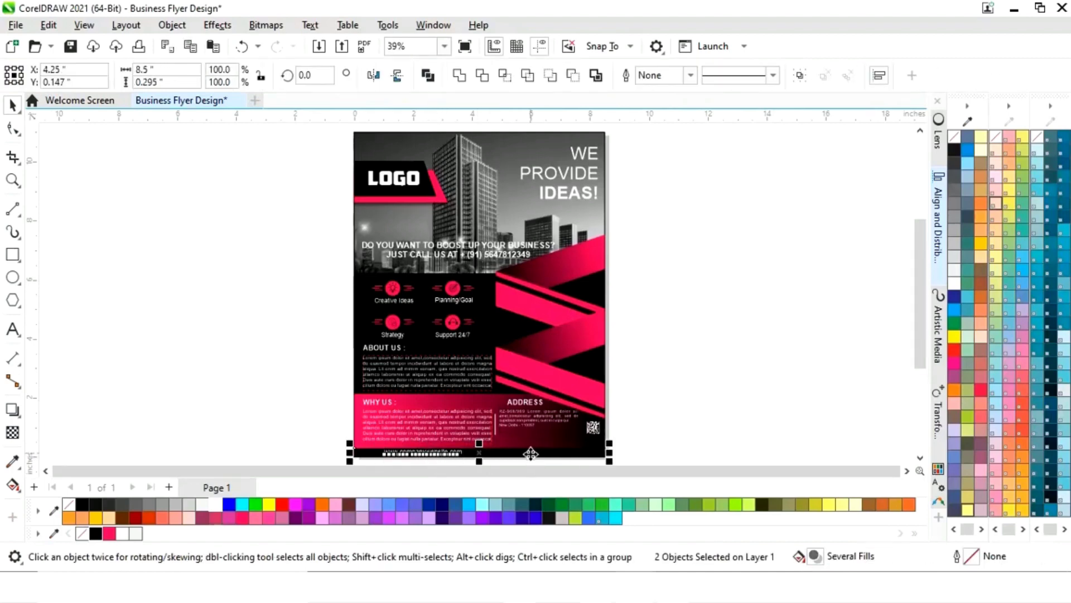
click(820, 352)
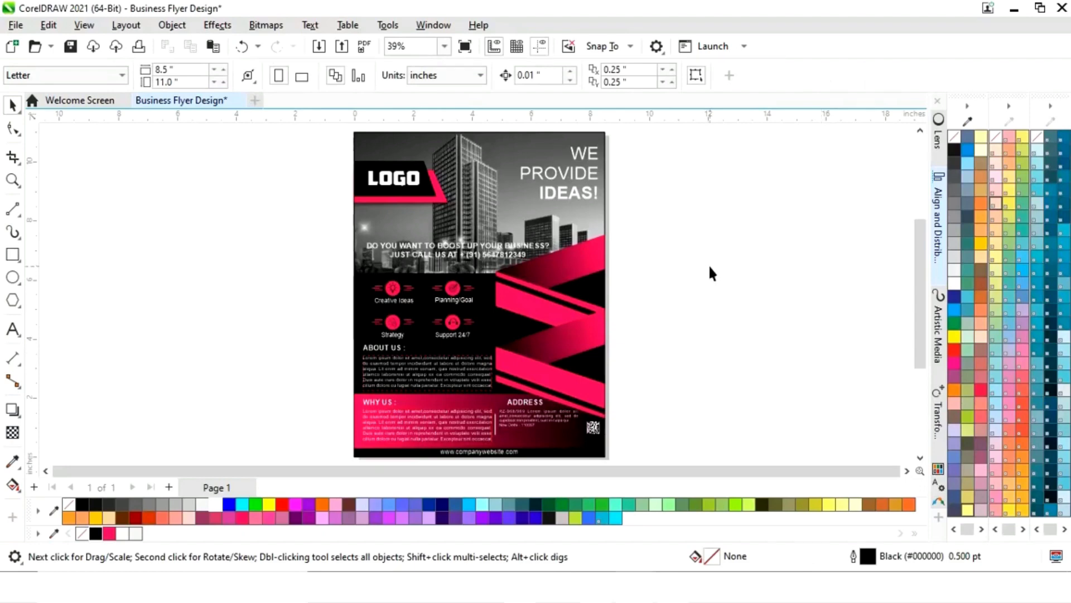
Remove the outline of the PowerClip rectangle behind the flyer and show the finished design in full-screen preview.
click(580, 231)
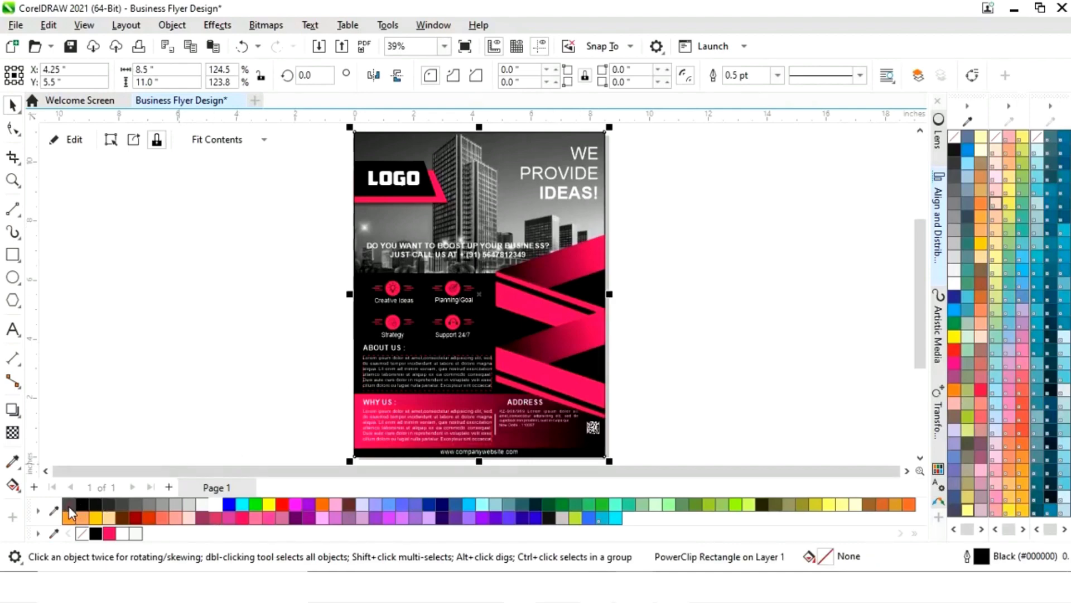
key(F9)
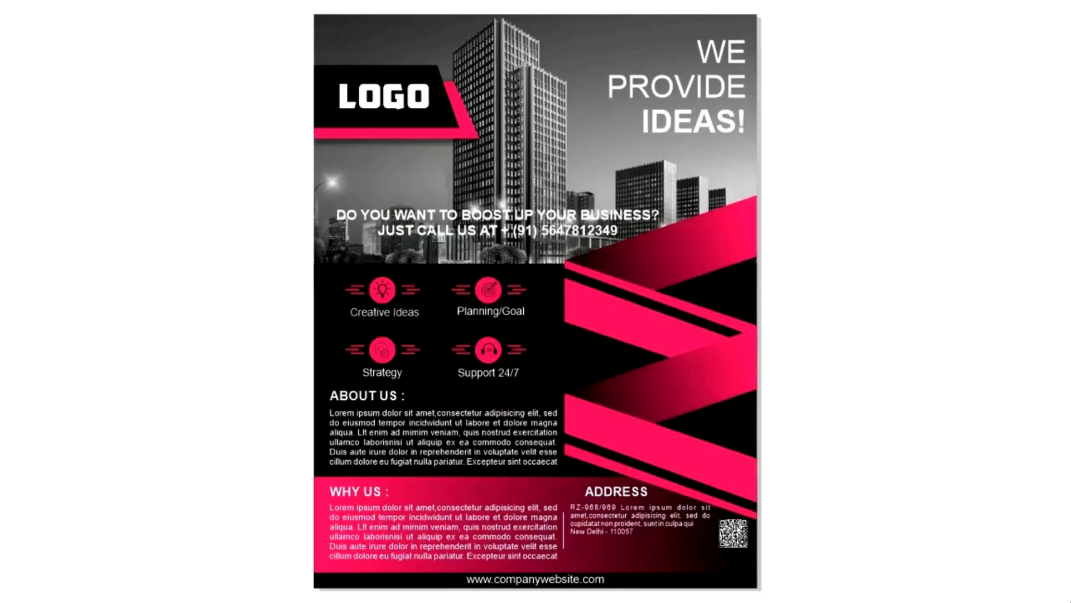